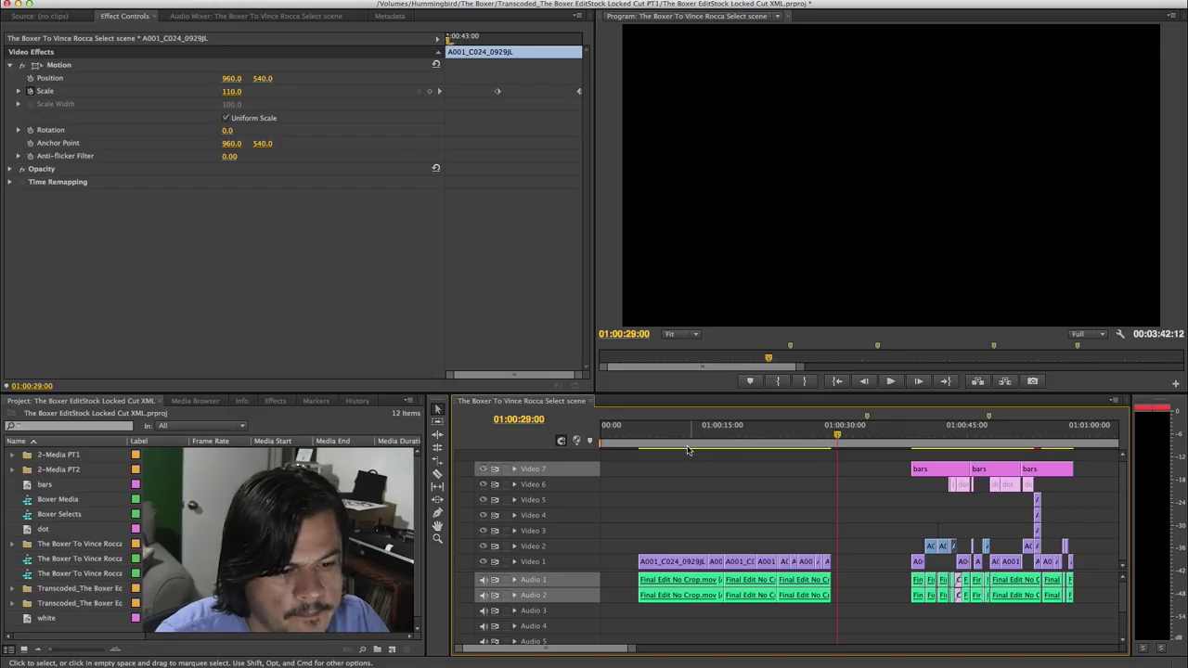
- Scrub through the opening boxing shot to review its punch-in
click(670, 438)
drag(667, 432, 677, 433)
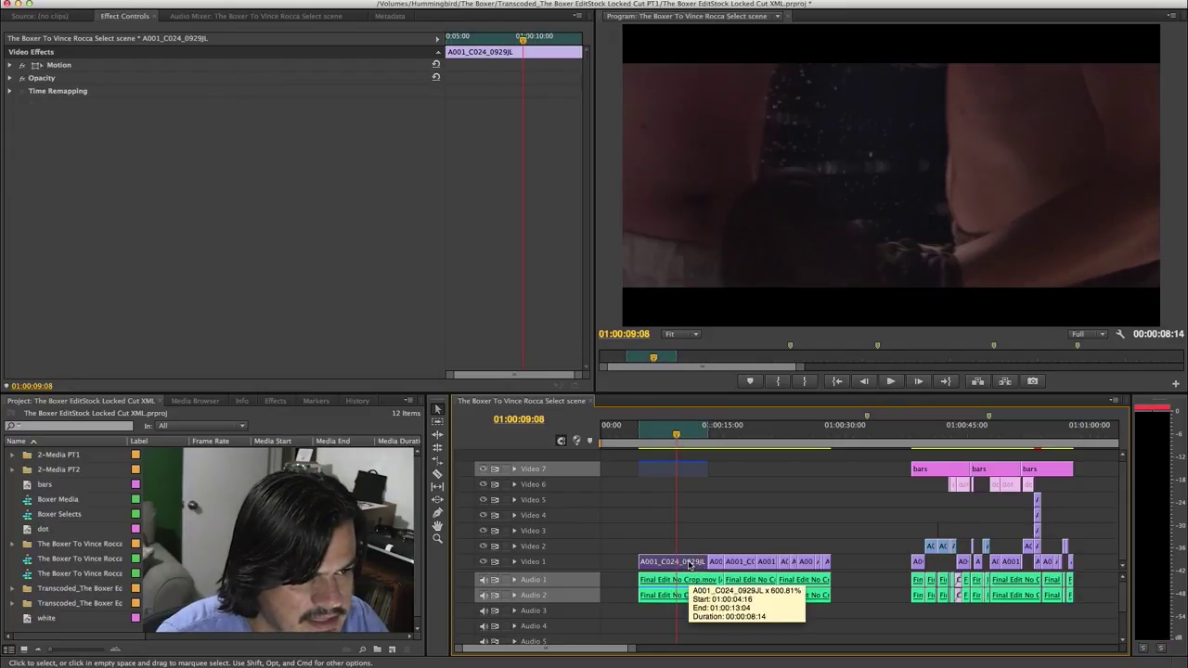
drag(677, 434, 693, 437)
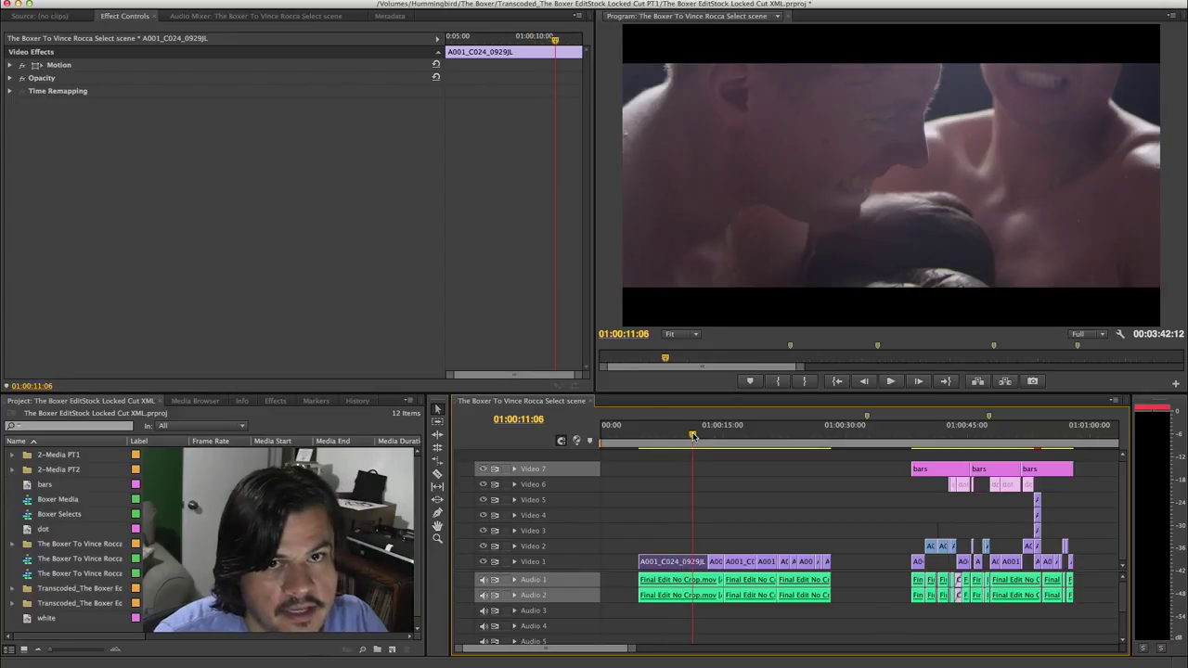
- Move to the punch-in shots near 01:00:38 and zoom the timeline in closer
click(912, 436)
key(=)
key(=)
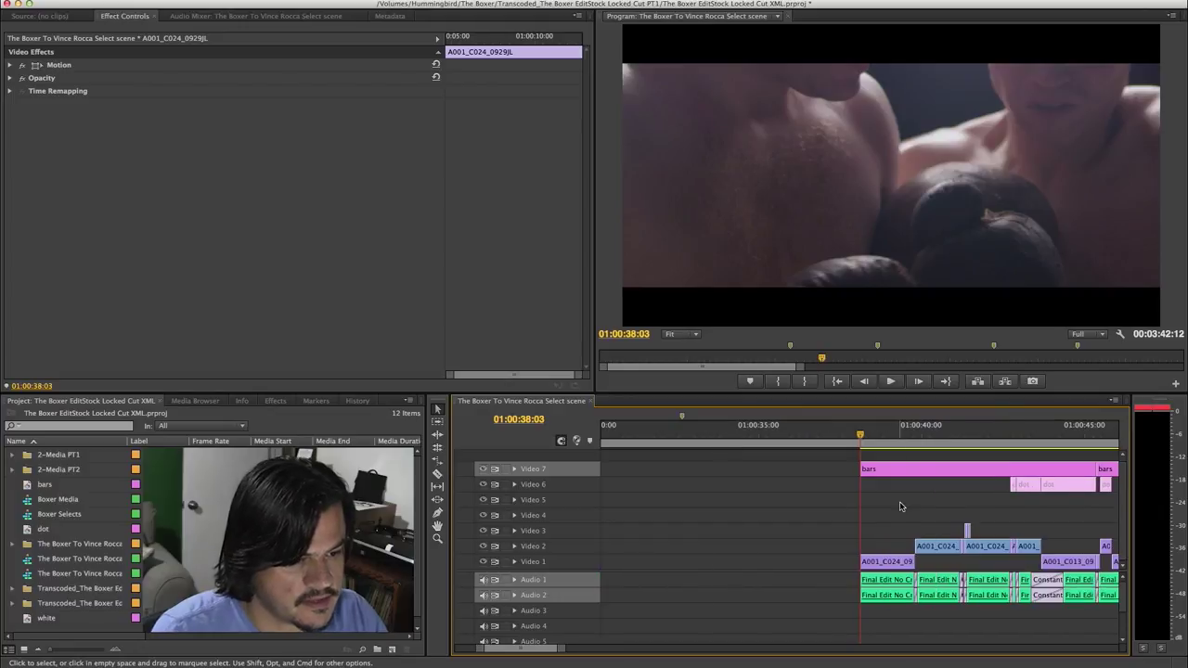
key(=)
key(=)
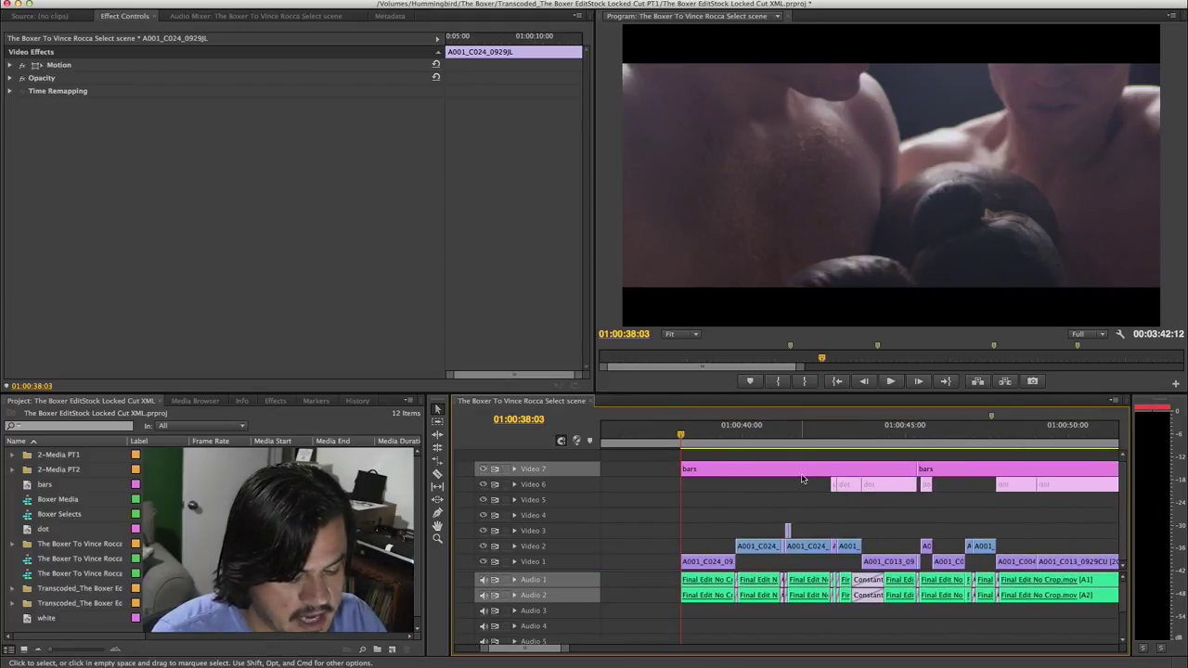
click(749, 454)
key(=)
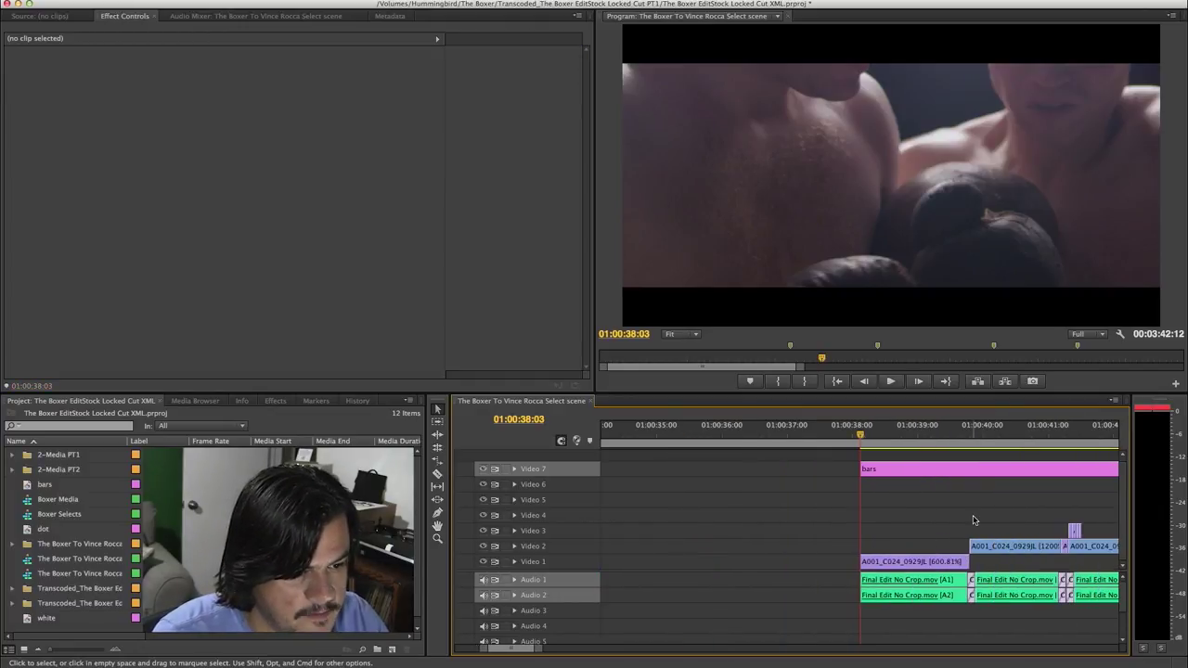
scroll(973, 520, right, 5)
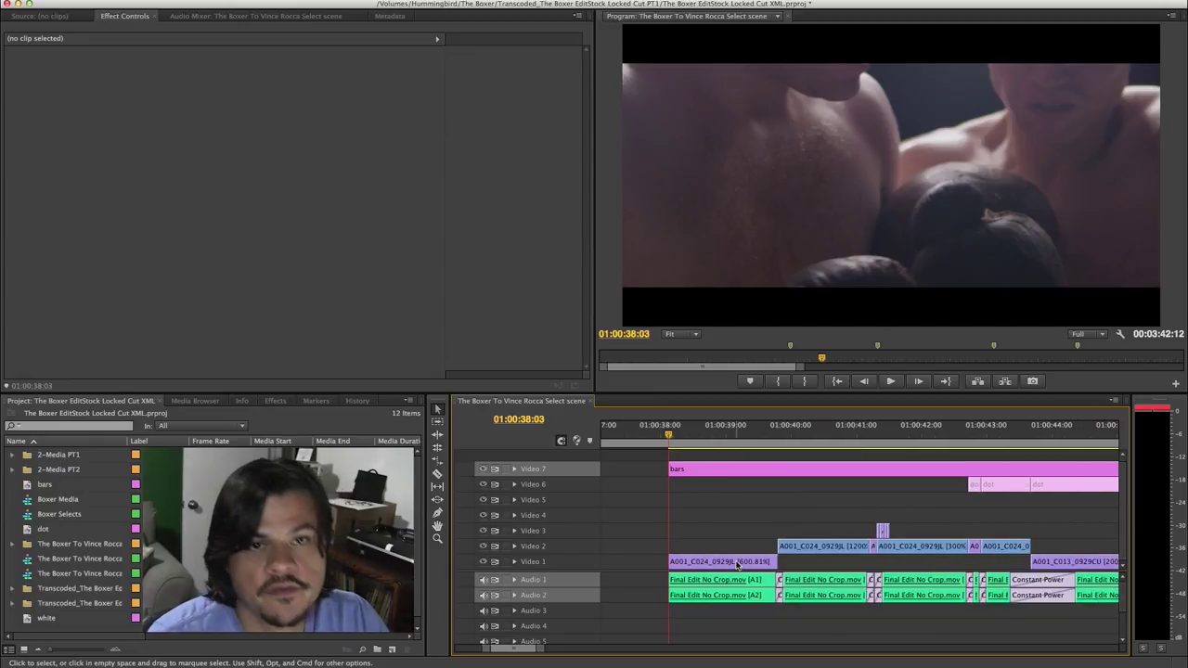
scroll(738, 565, right, 1)
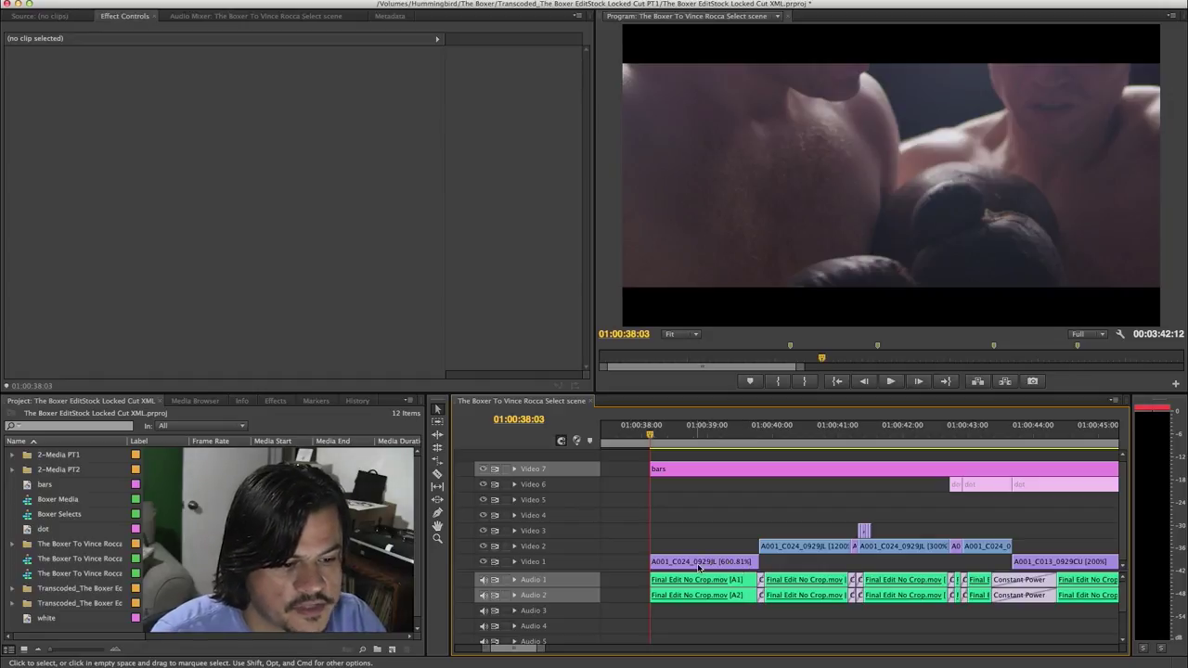
- Scrub through the scaled-up Video 2 shot from 01:00:39:19
click(794, 436)
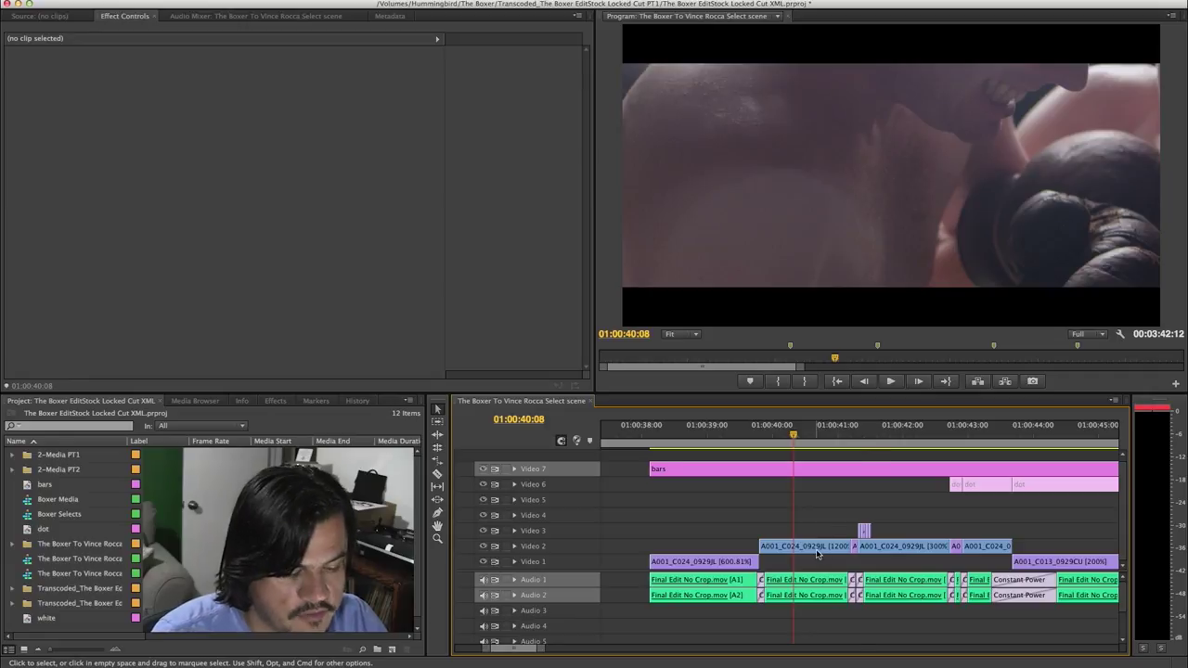
key(equal)
key(minus)
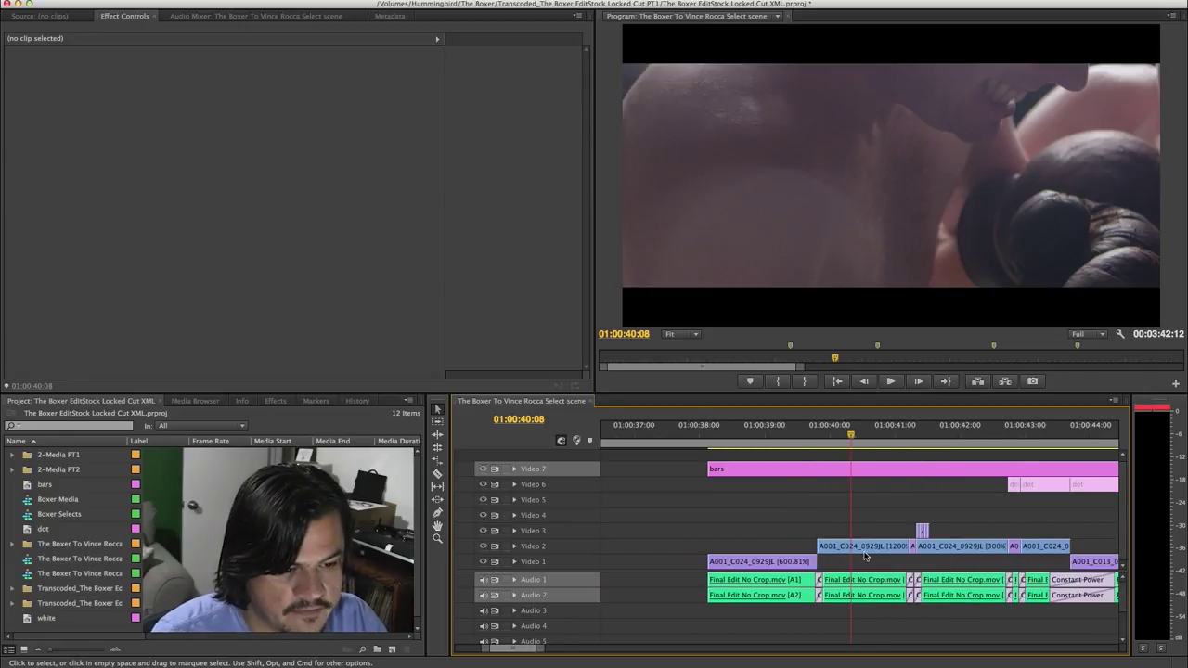
key(minus)
click(837, 440)
drag(837, 441, 886, 442)
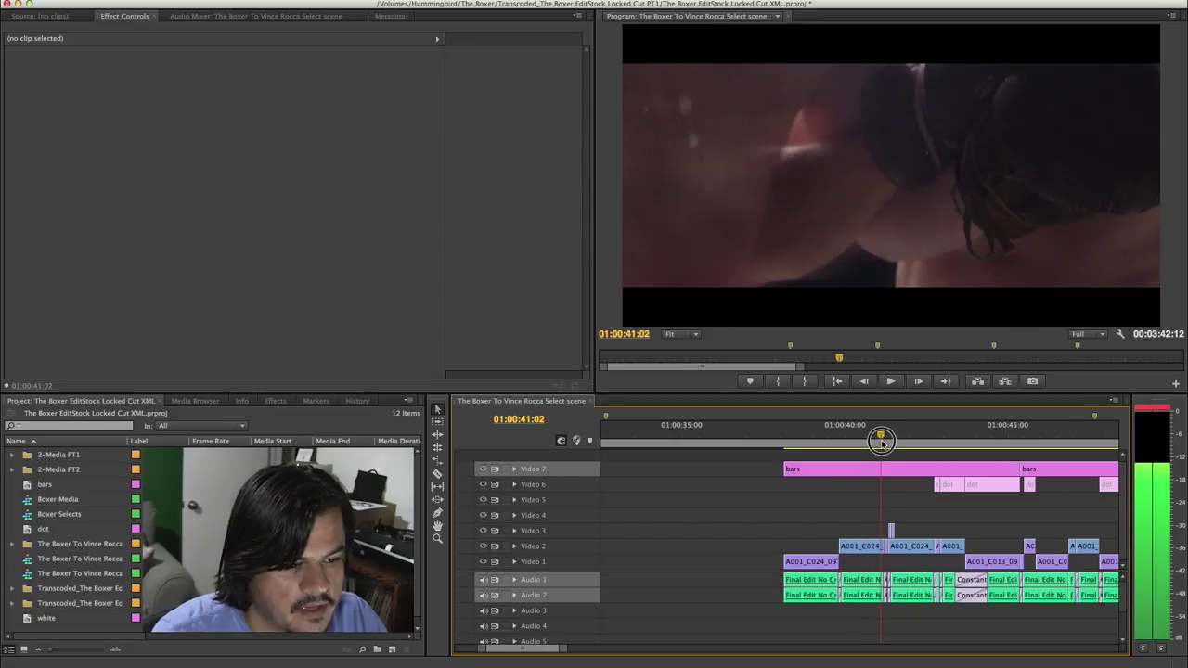
- Select the A001_C024_0929JL clip on Video 2 and scrub forward to 01:00:43:01
key(equal)
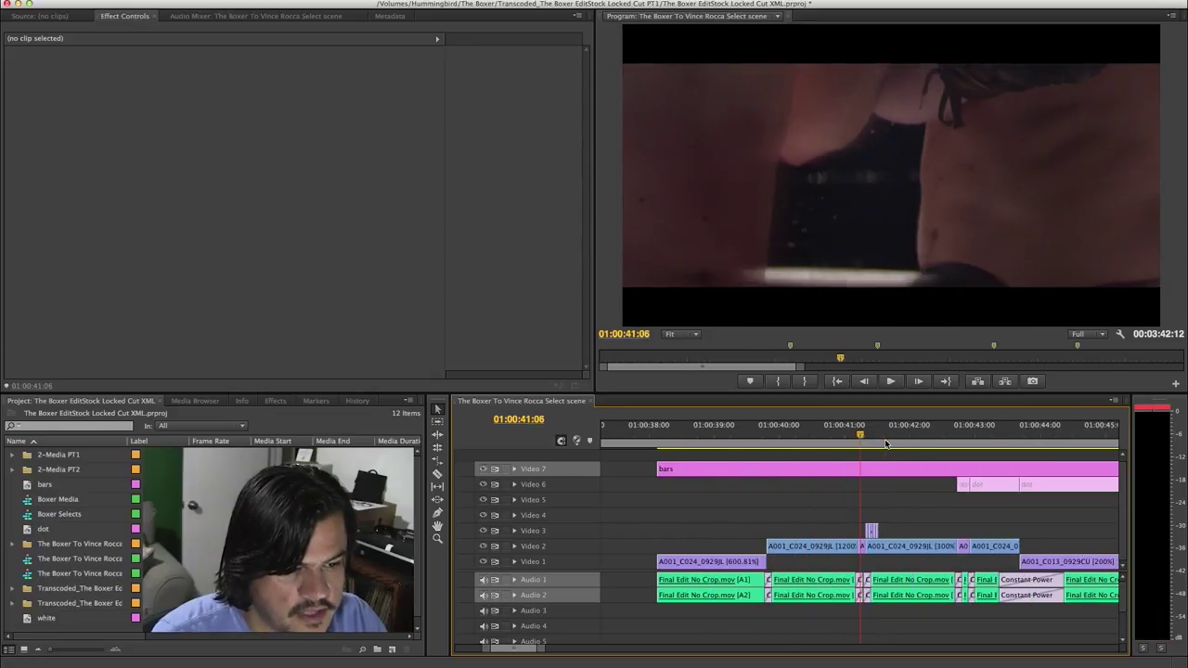
key(equal)
mouse_move(862, 429)
mouse_down()
mouse_move(871, 444)
mouse_move(917, 443)
mouse_up()
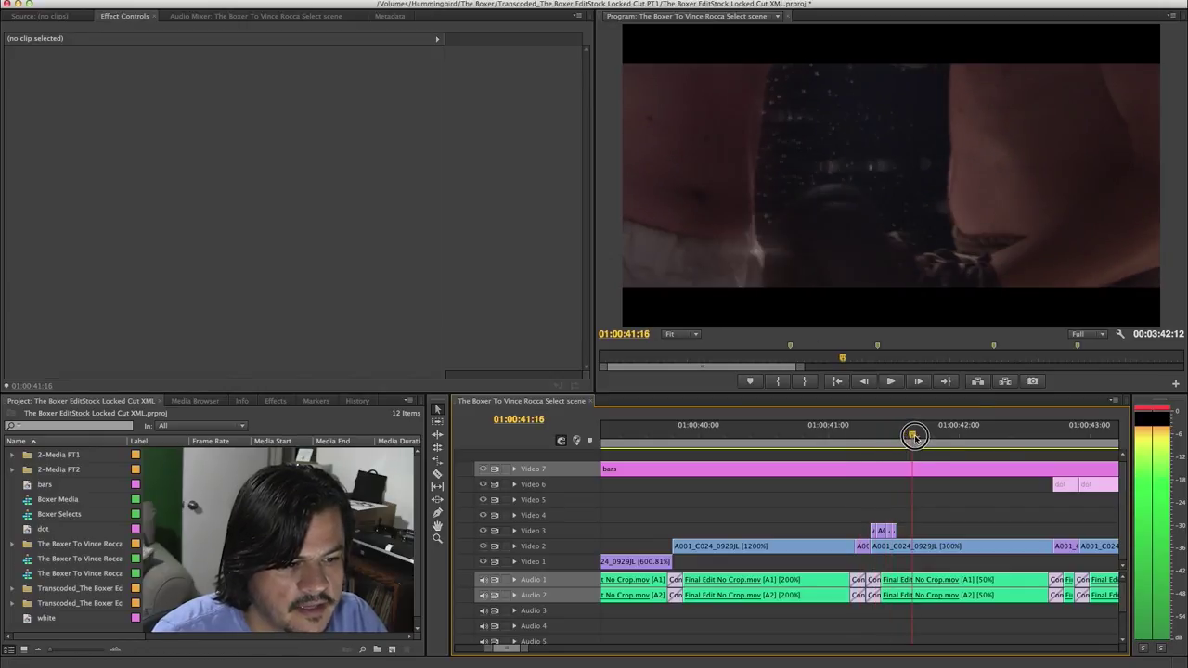
click(944, 548)
key(minus)
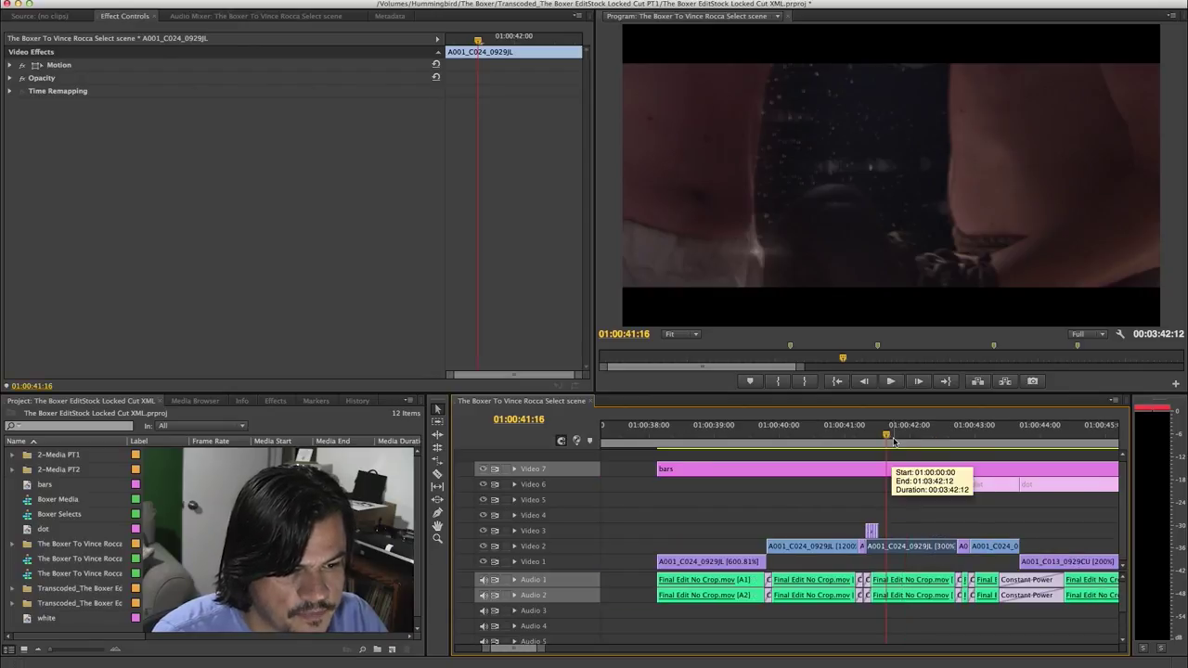
drag(894, 442, 962, 429)
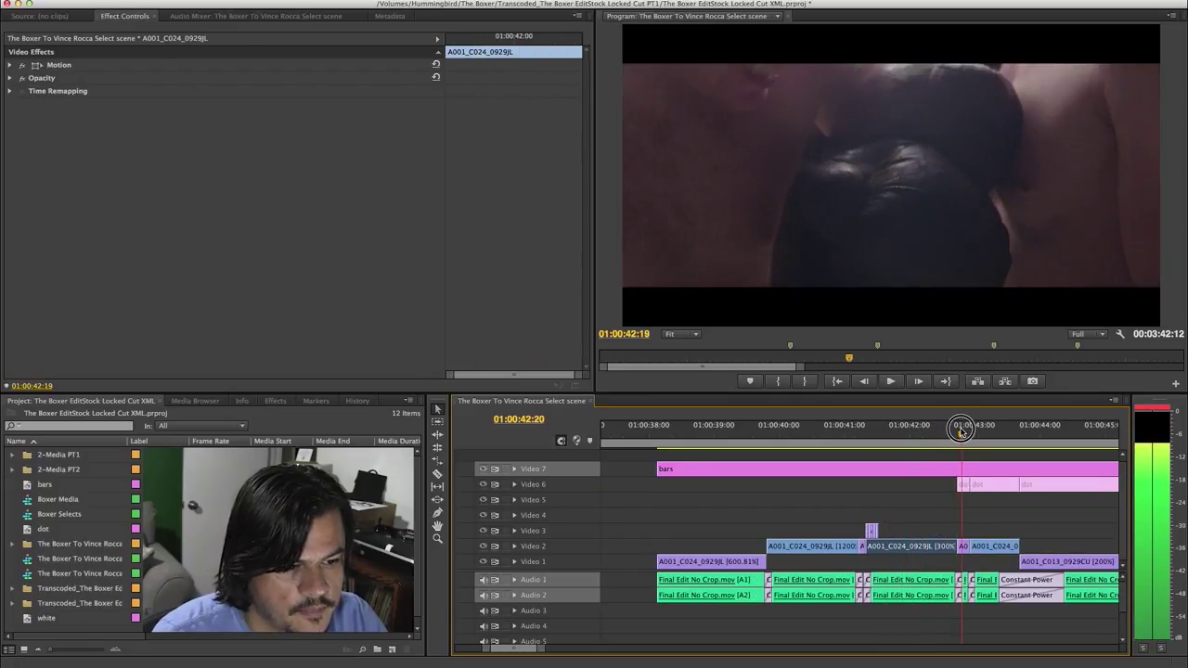
drag(961, 428, 978, 430)
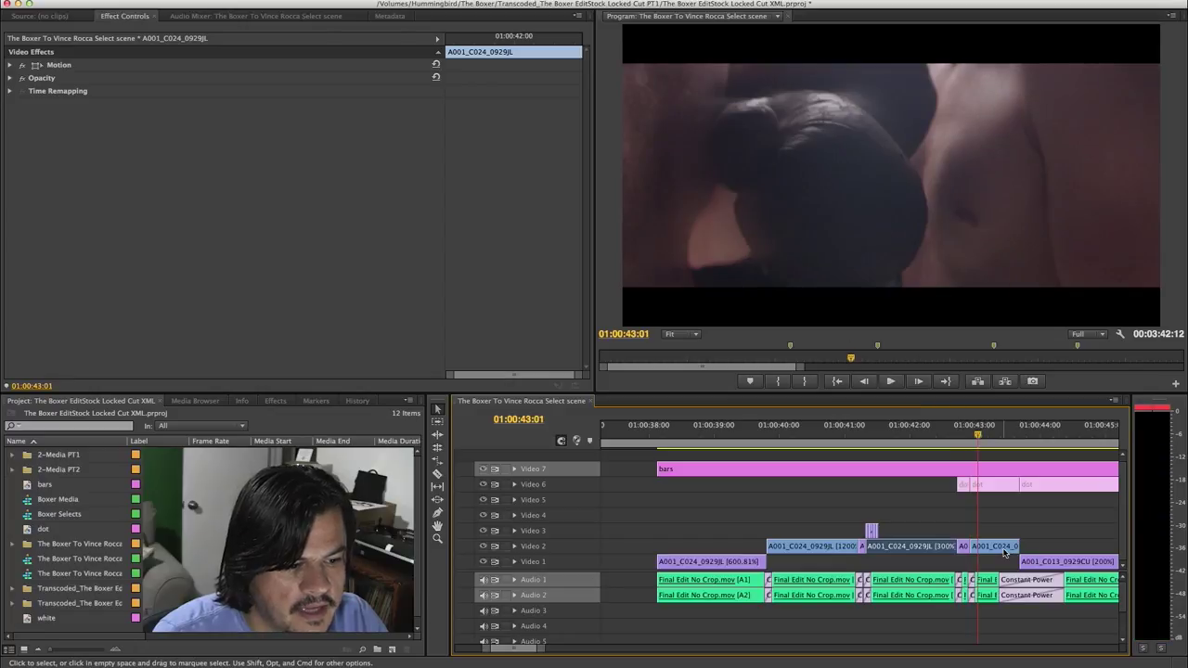
- Scrub frame by frame through the scale ramp up to where scale reaches 140
key(equal)
key(equal)
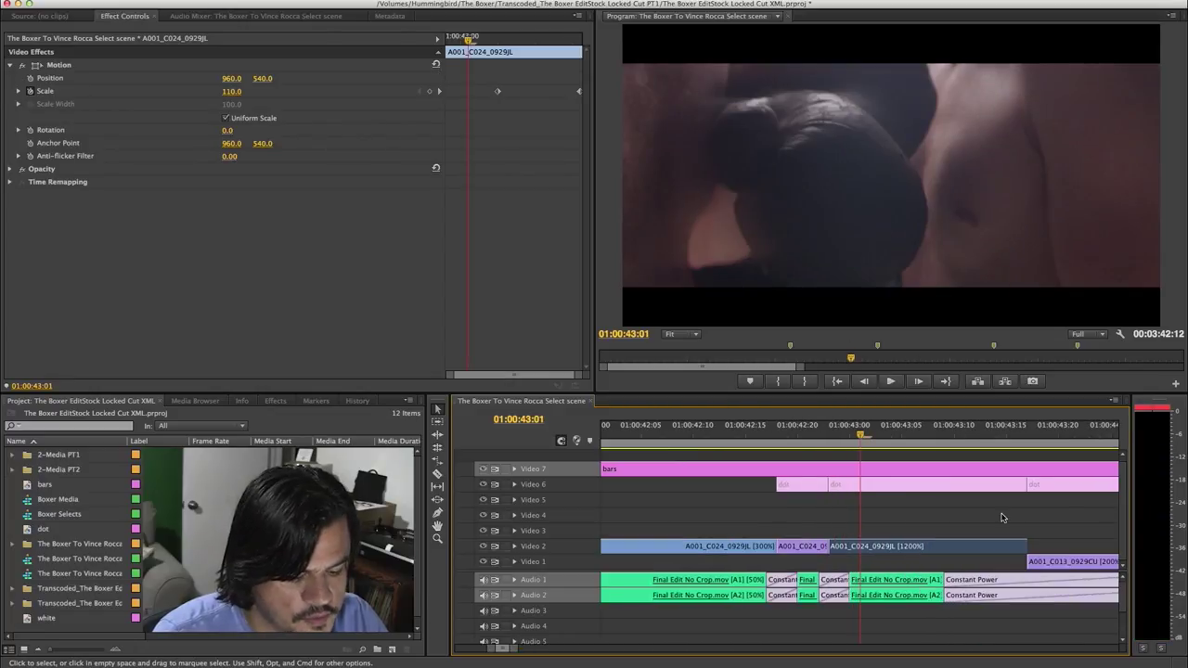
key(minus)
key(minus)
drag(859, 436, 919, 440)
key(equal)
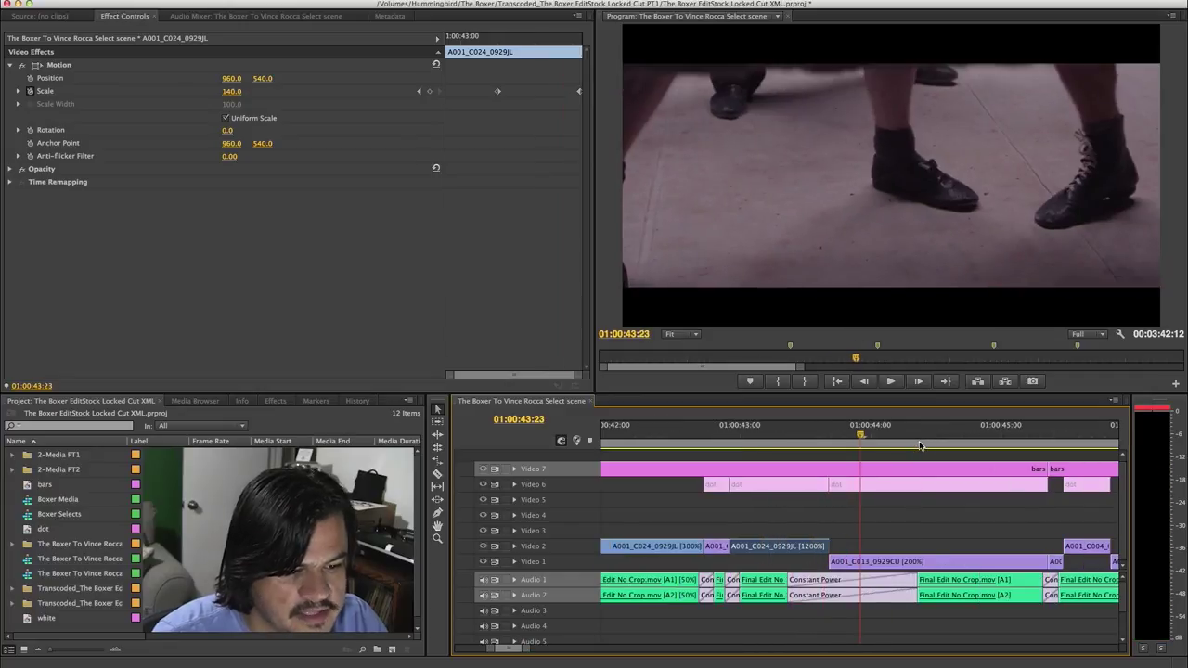
key(minus)
key(minus)
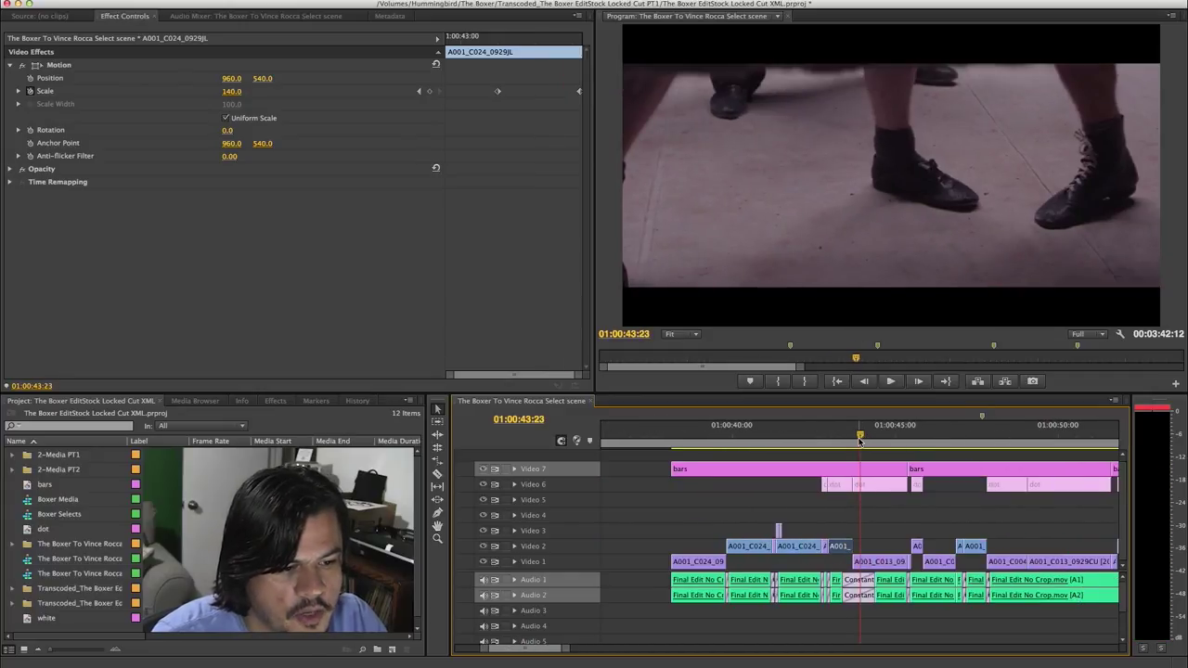
drag(859, 442, 844, 440)
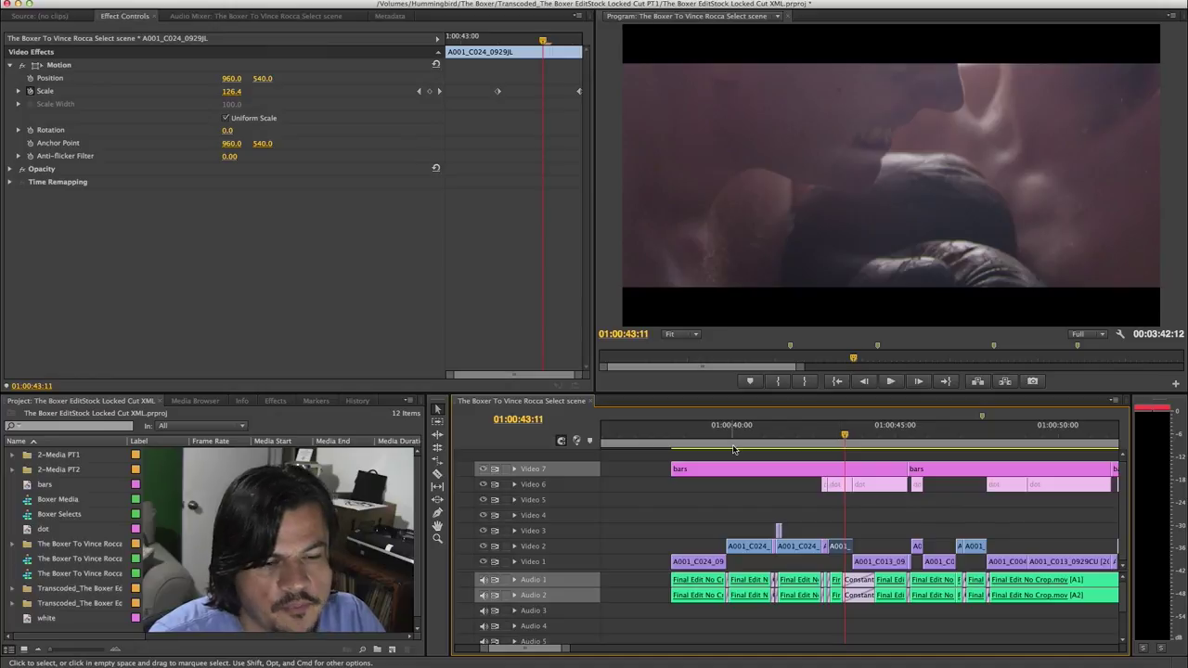
drag(533, 37, 484, 43)
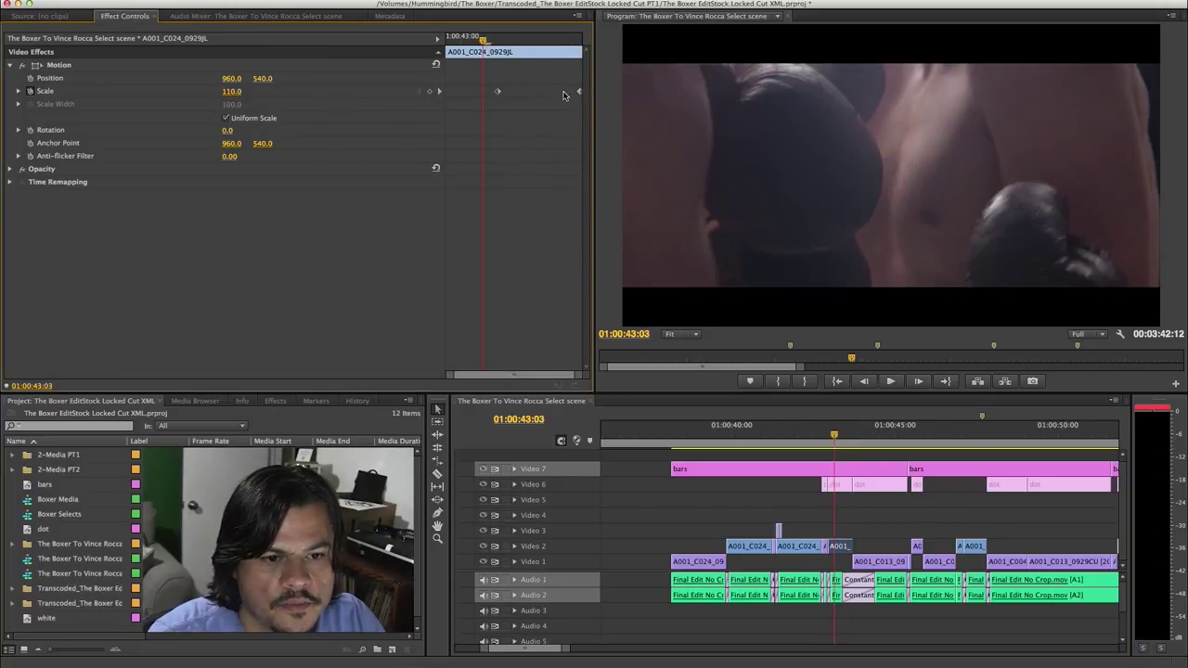
drag(476, 51, 603, 28)
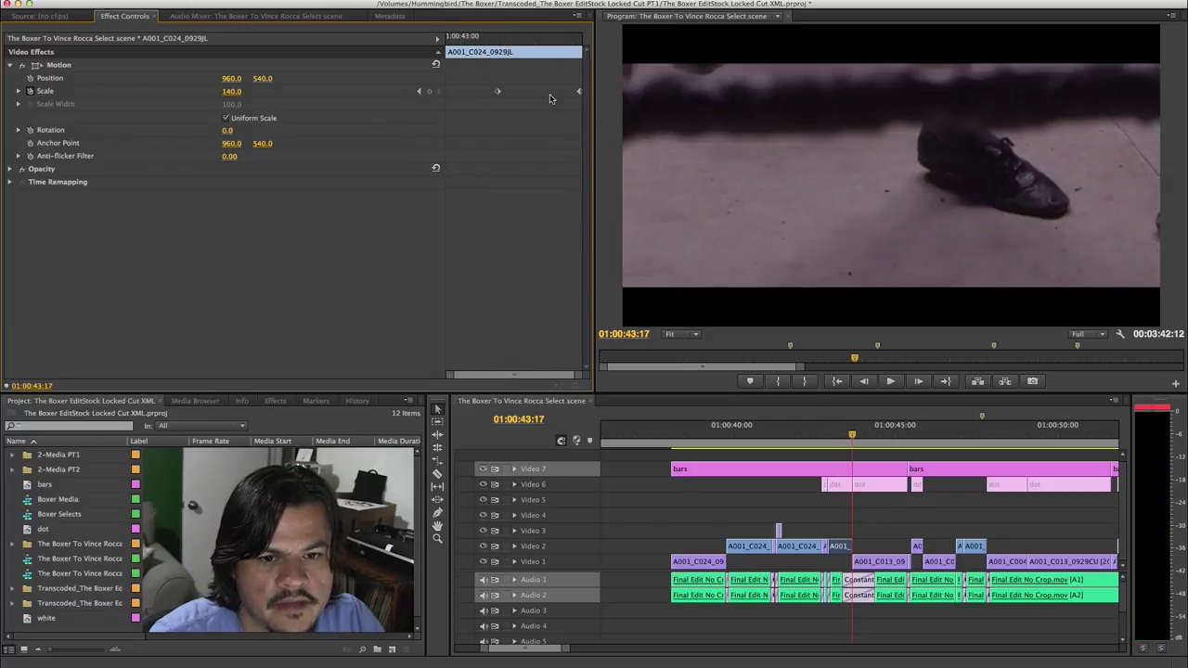
mouse_move(488, 51)
mouse_down()
mouse_move(538, 44)
mouse_move(529, 44)
mouse_up()
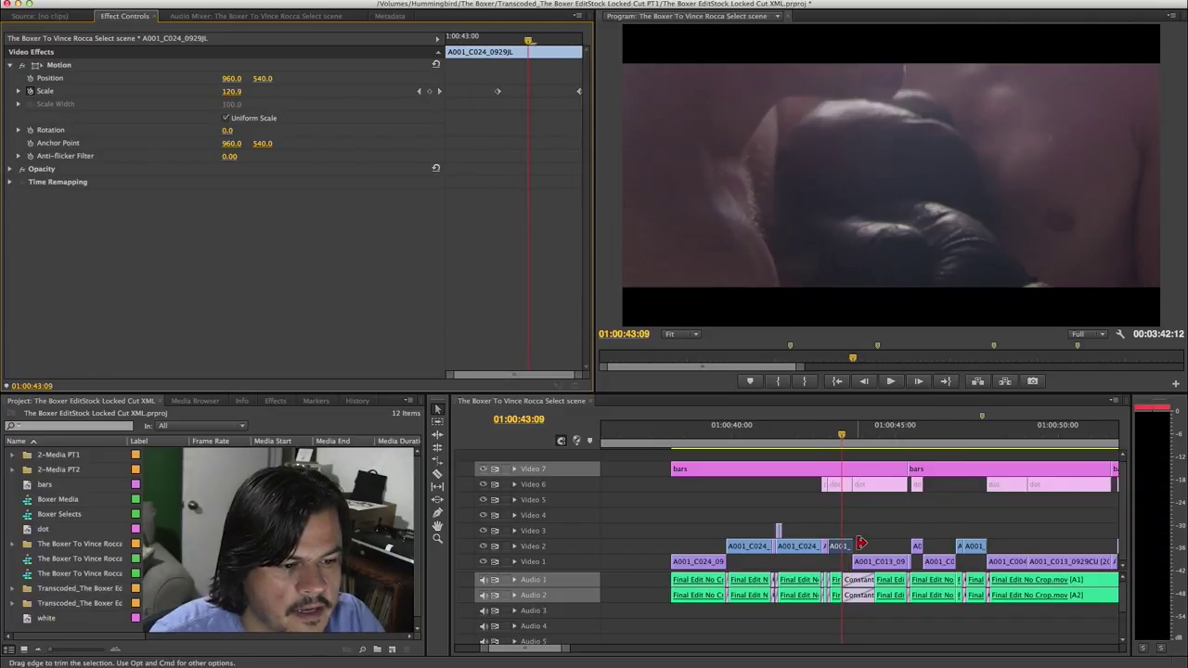
- Check the punch-in peak and the next cut, then play back the punch-in section
click(853, 435)
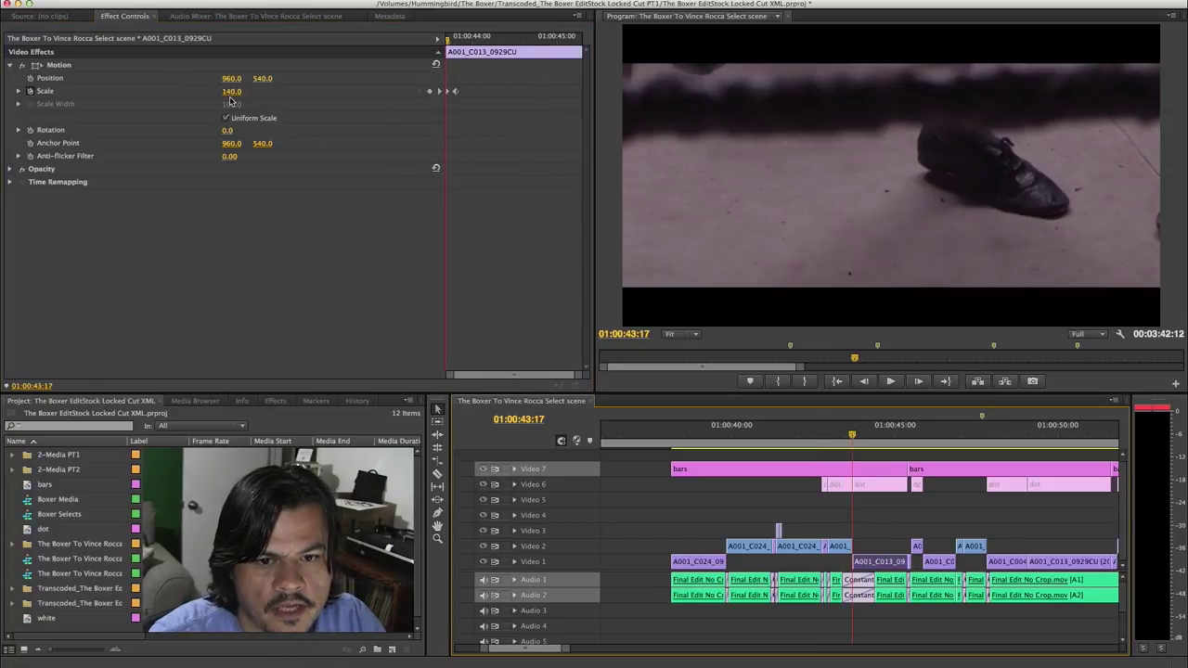
click(459, 40)
drag(458, 40, 437, 44)
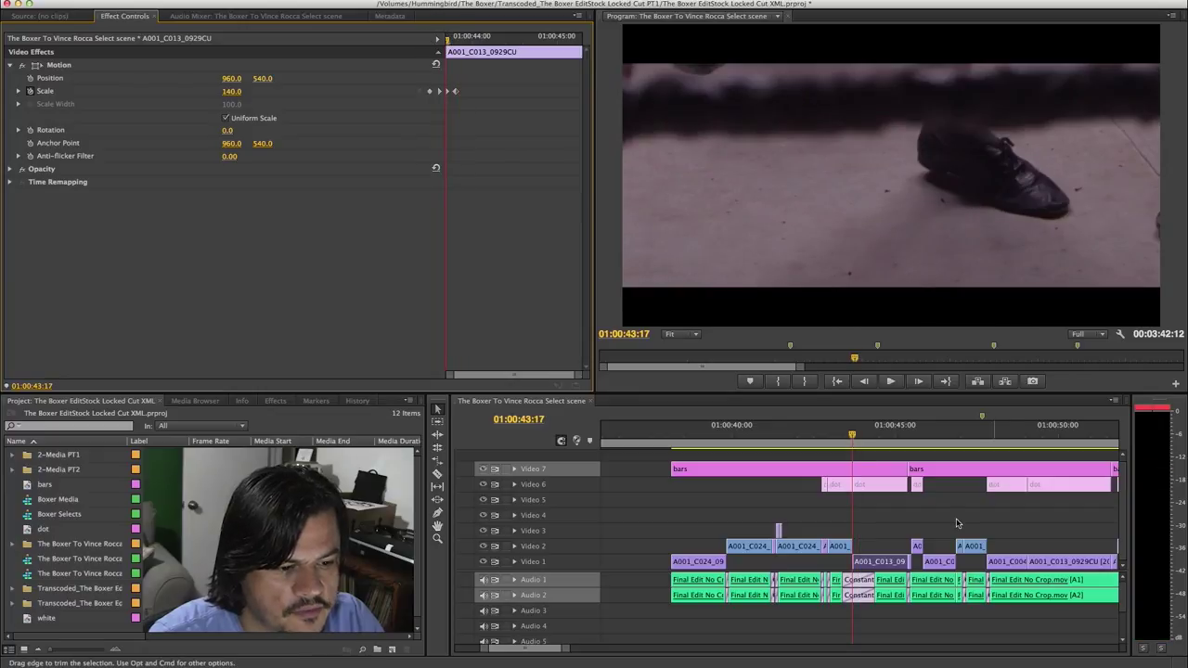
drag(842, 442, 830, 440)
key(space)
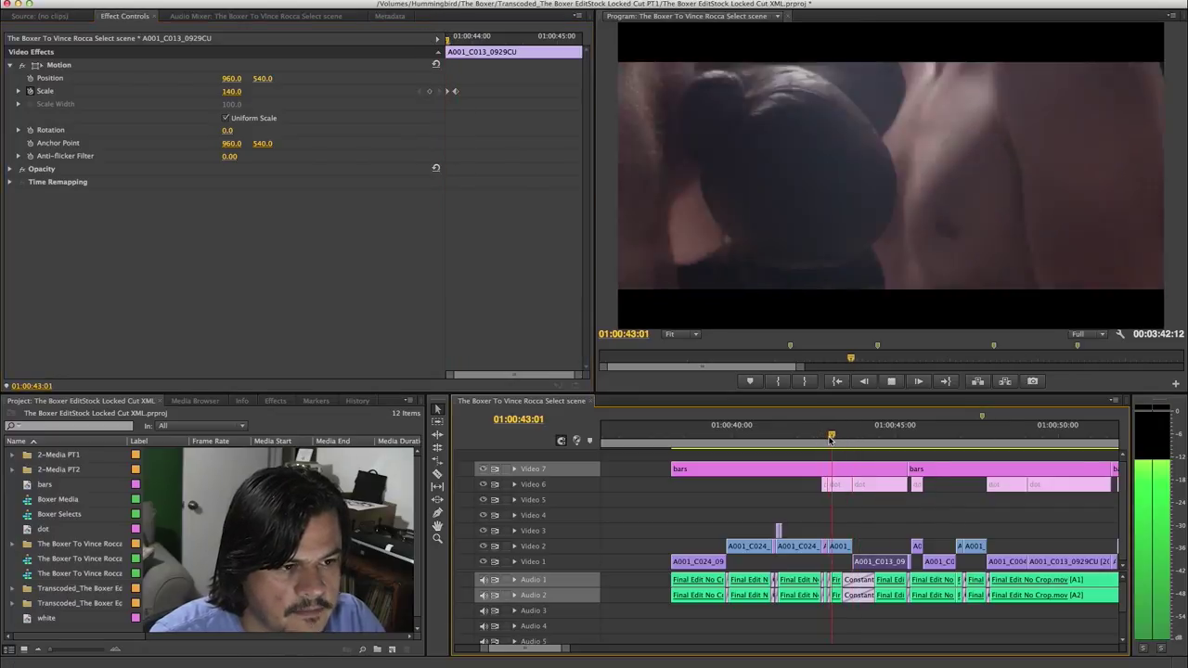
key(space)
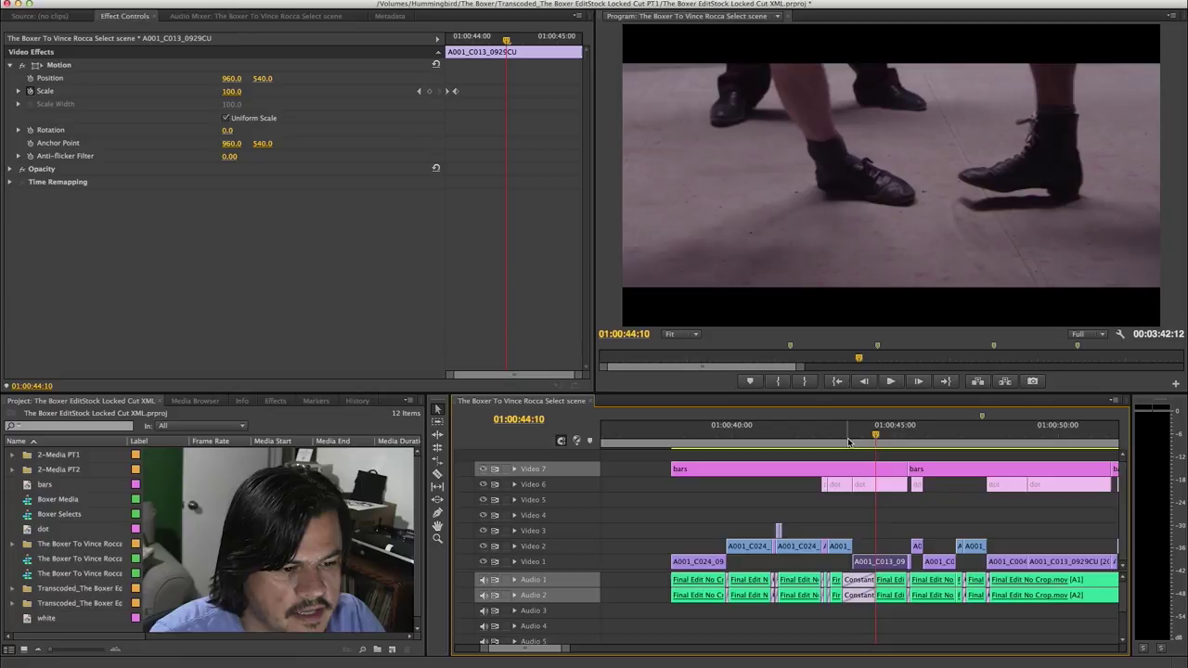
- Select the two dot clips on Video 6 and enable them
drag(888, 507, 822, 487)
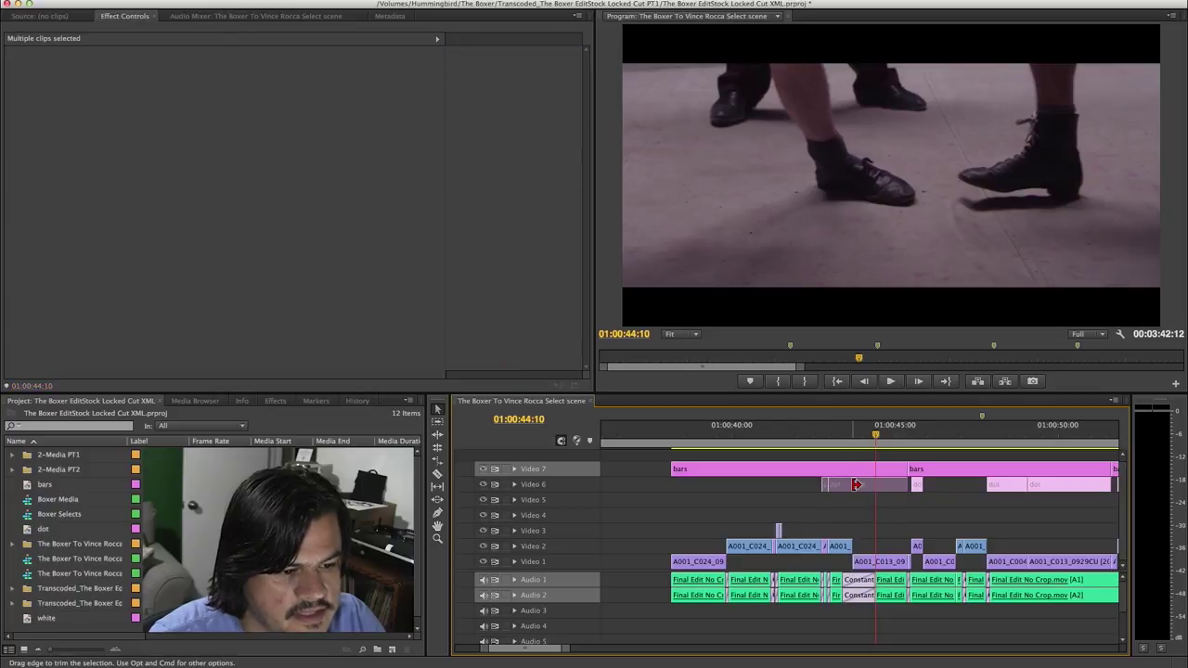
right_click(867, 486)
click(894, 477)
click(824, 427)
- Scrub and play back to see the white dot over the boxing shot
drag(822, 429, 842, 431)
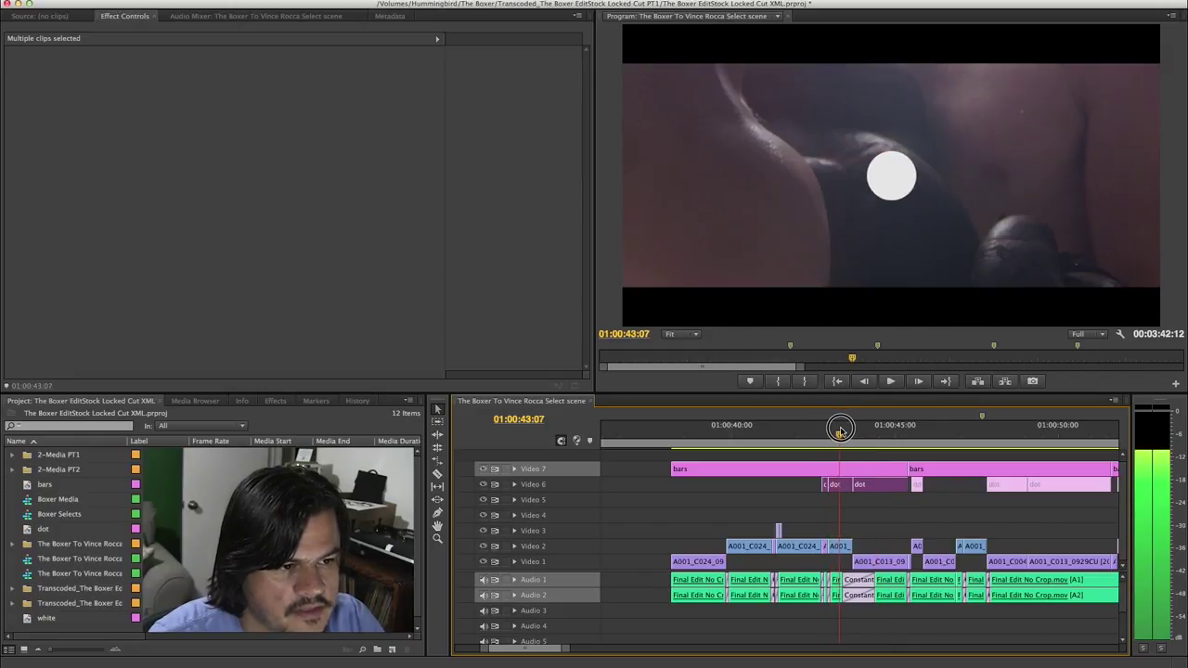
mouse_move(843, 431)
mouse_down()
mouse_move(856, 432)
mouse_move(813, 436)
mouse_up()
key(space)
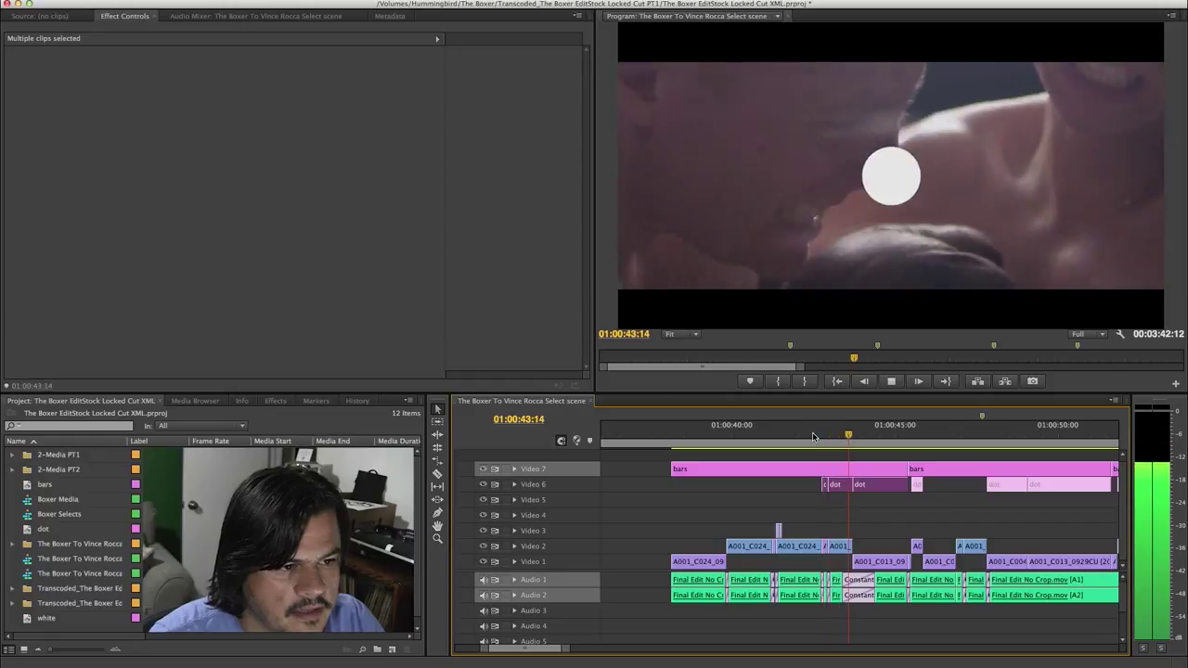
key(space)
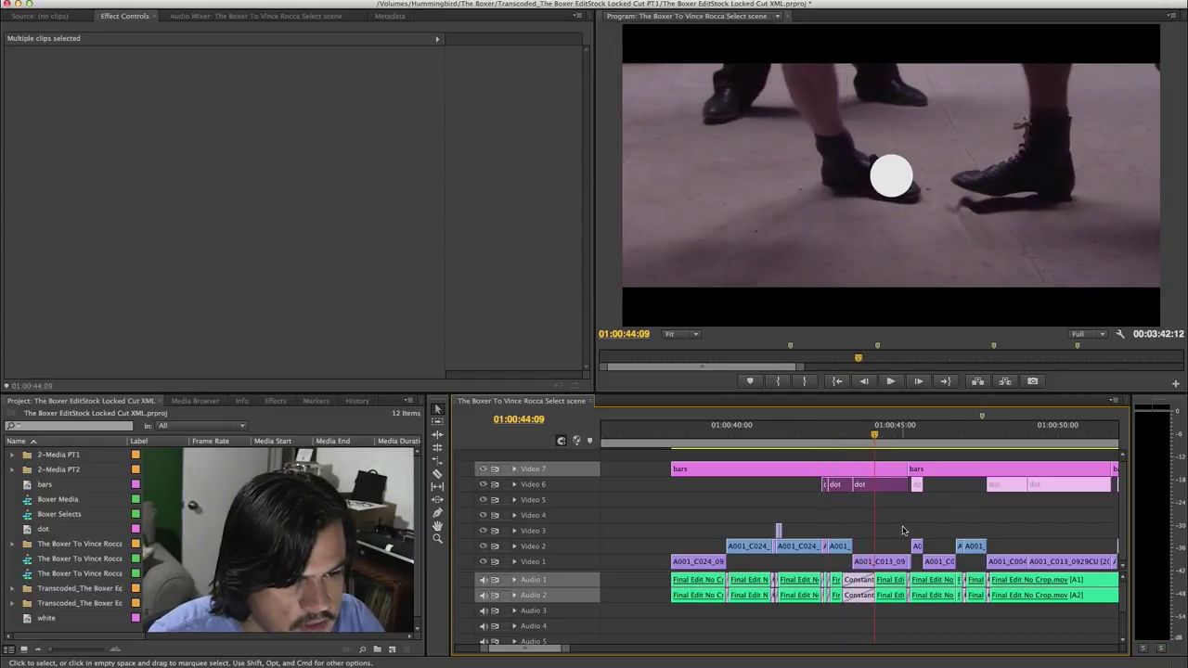
- Disable the Video 6 dot clips and mark in and out around the first Video 7 bars clip
right_click(885, 488)
click(905, 475)
click(854, 472)
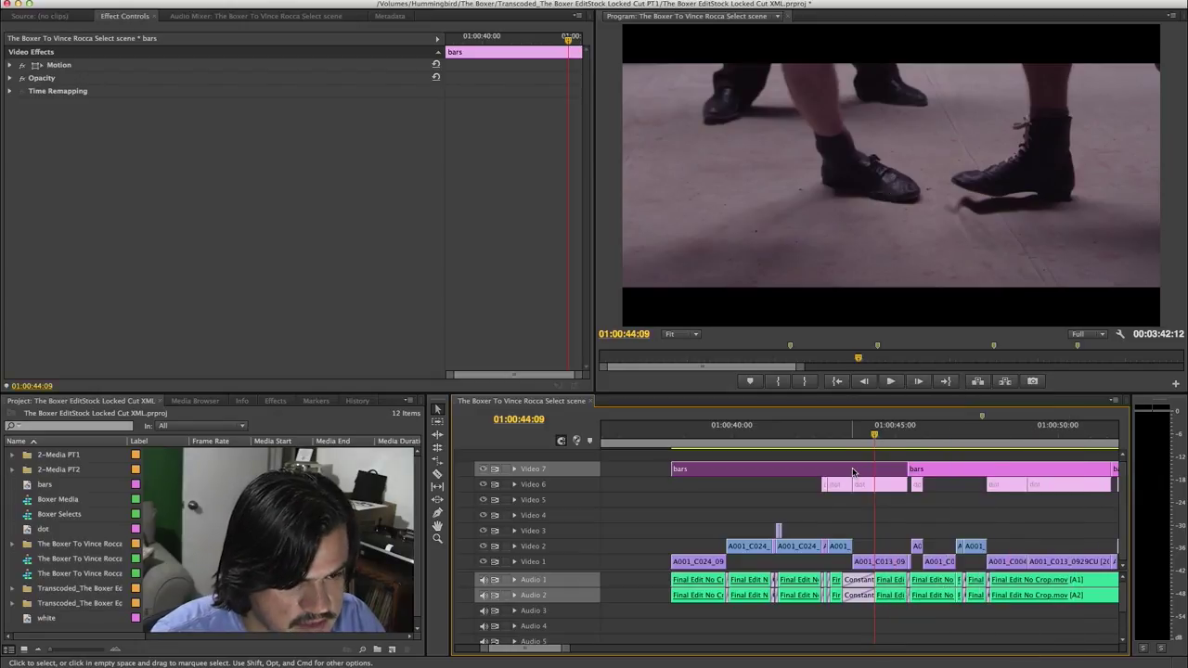
key(/)
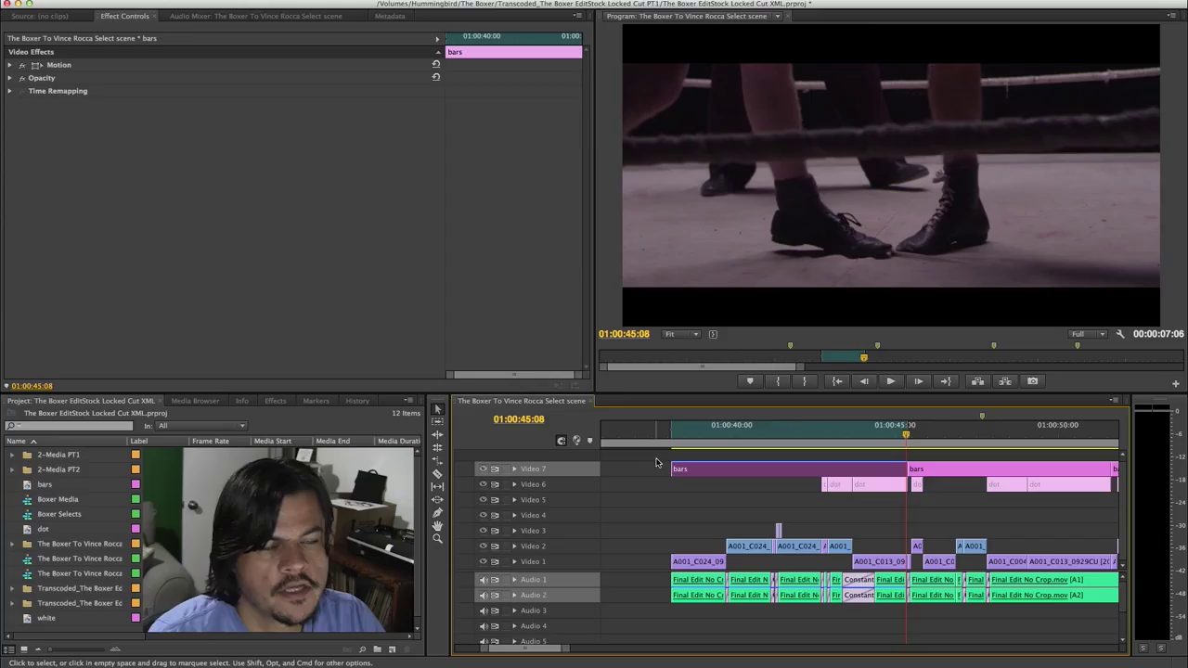
- Scroll down and zoom the timeline out to show more of the sequence
scroll(976, 487, down, 2)
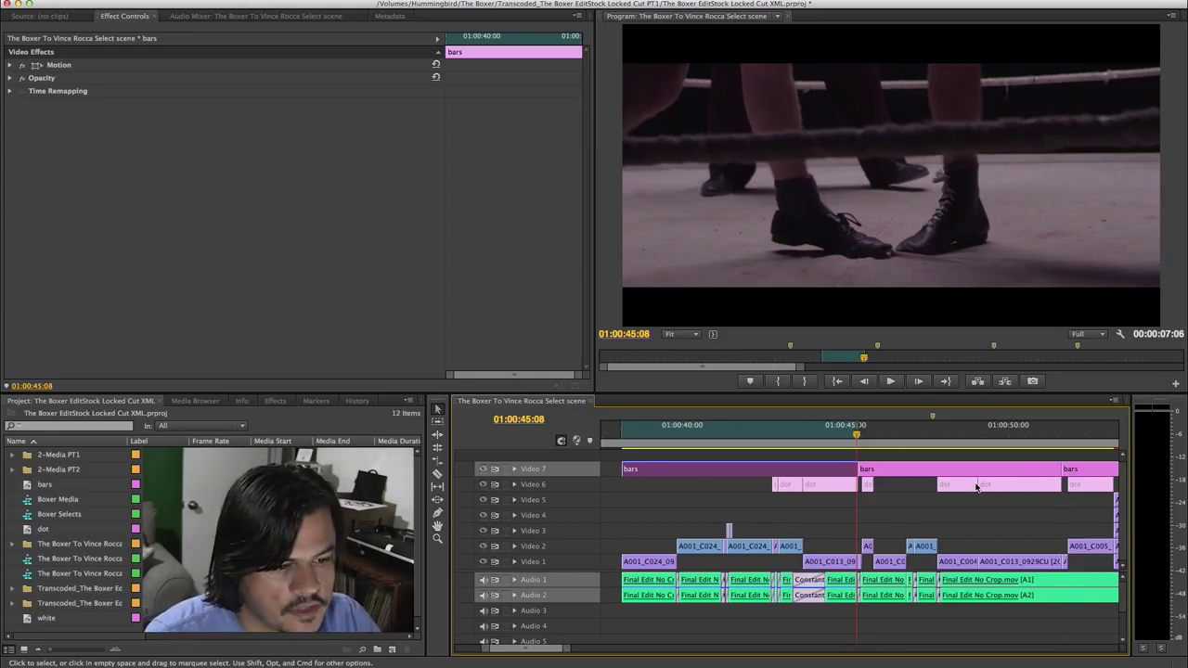
scroll(976, 488, down, 3)
scroll(976, 488, down, 2)
key(minus)
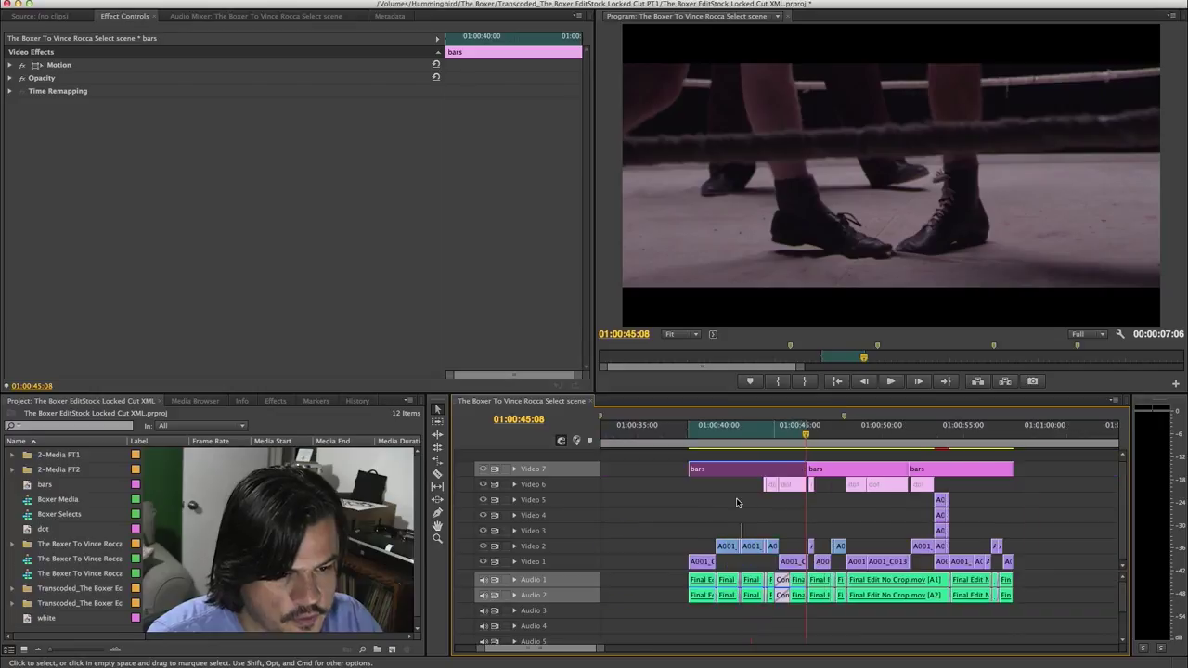
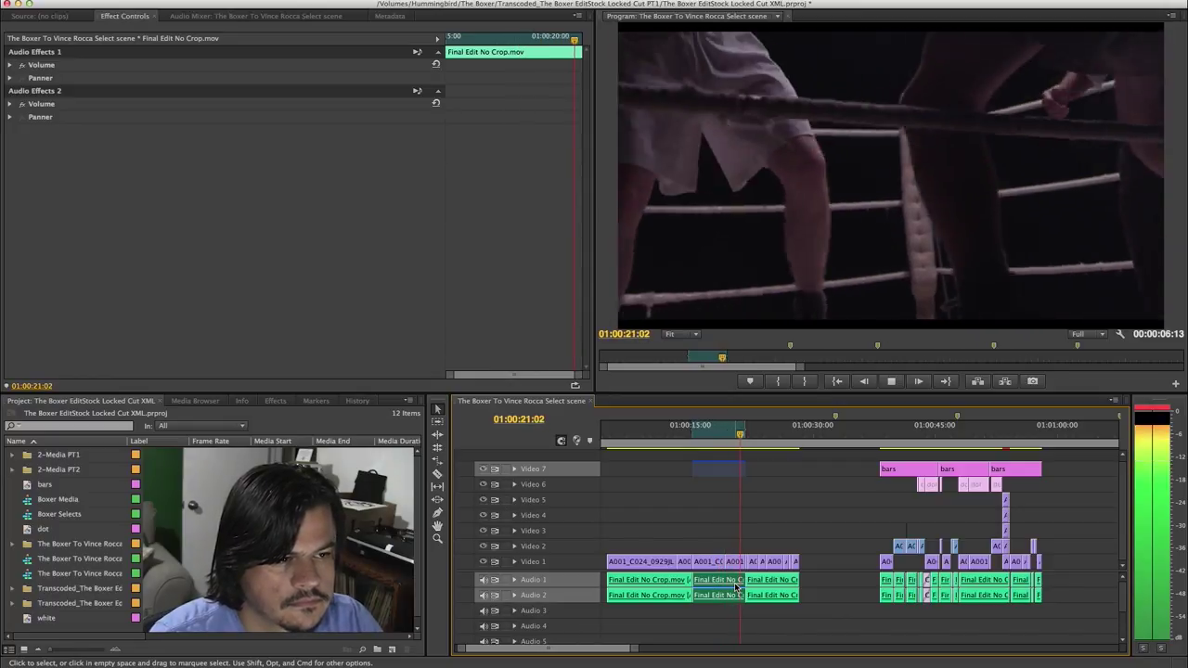
- Stop playback and zoom the timeline in around 01:00:45
key(space)
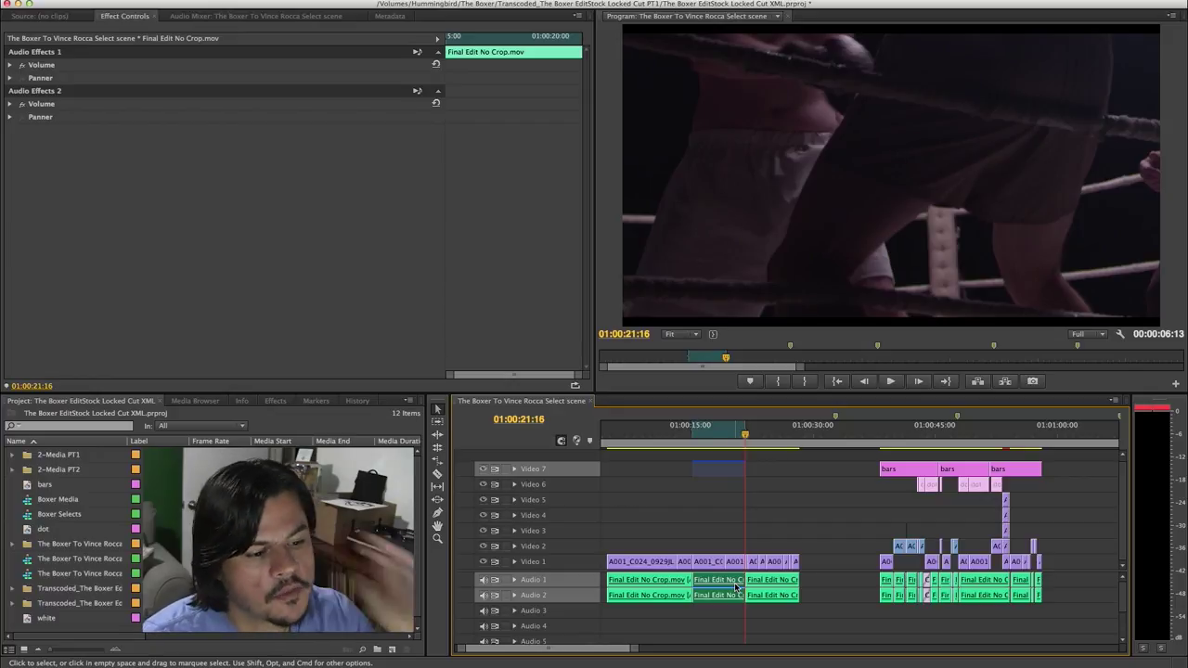
click(941, 437)
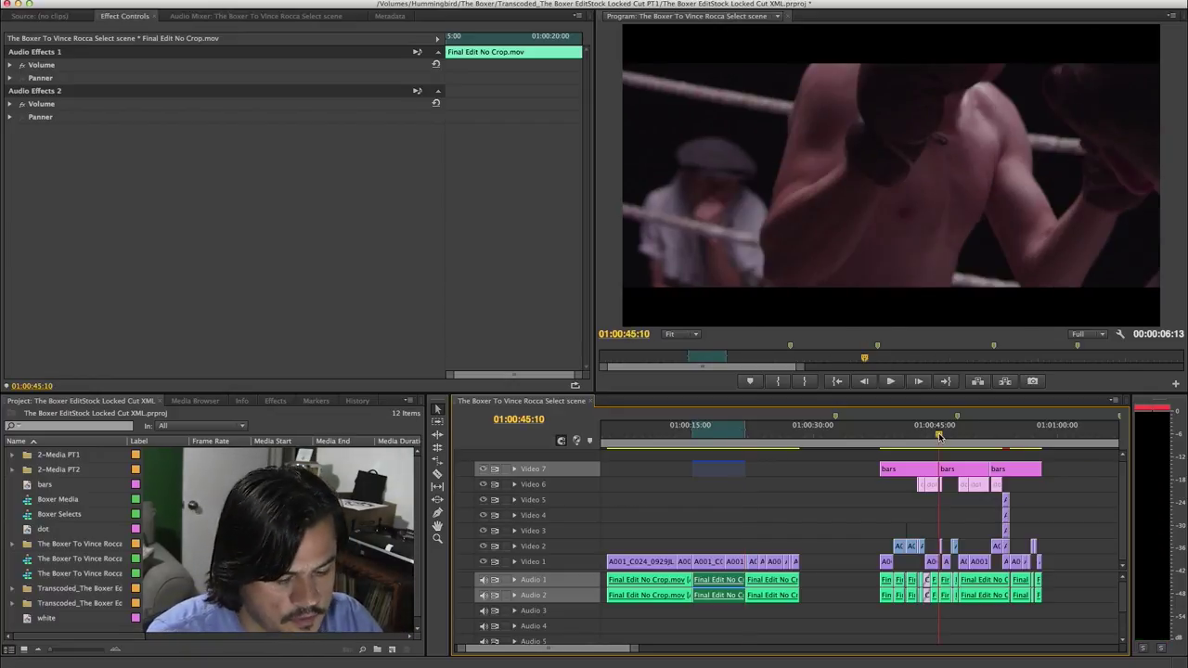
key(=)
key(=)
key(=)
scroll(936, 457, down, 3)
scroll(937, 457, up, 4)
drag(736, 429, 730, 432)
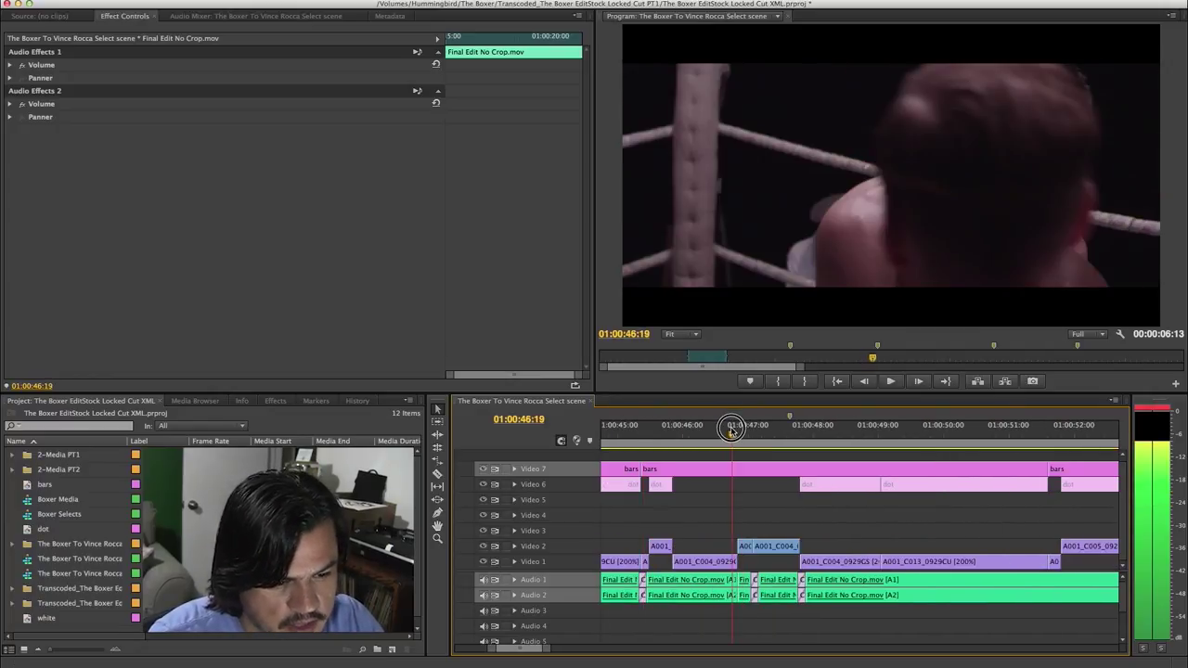
- Select clip A001_C004_0929GS and park at 01:00:45:15 to show its Position keyframes (824.0, 786.0)
click(702, 563)
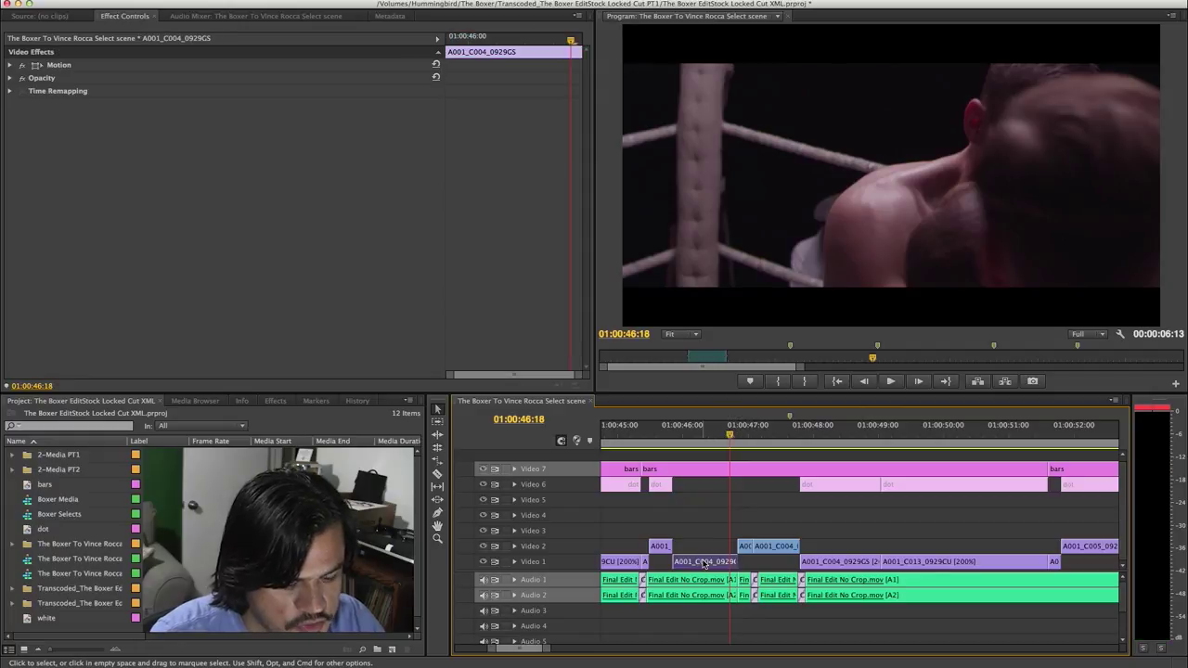
key(equal)
key(minus)
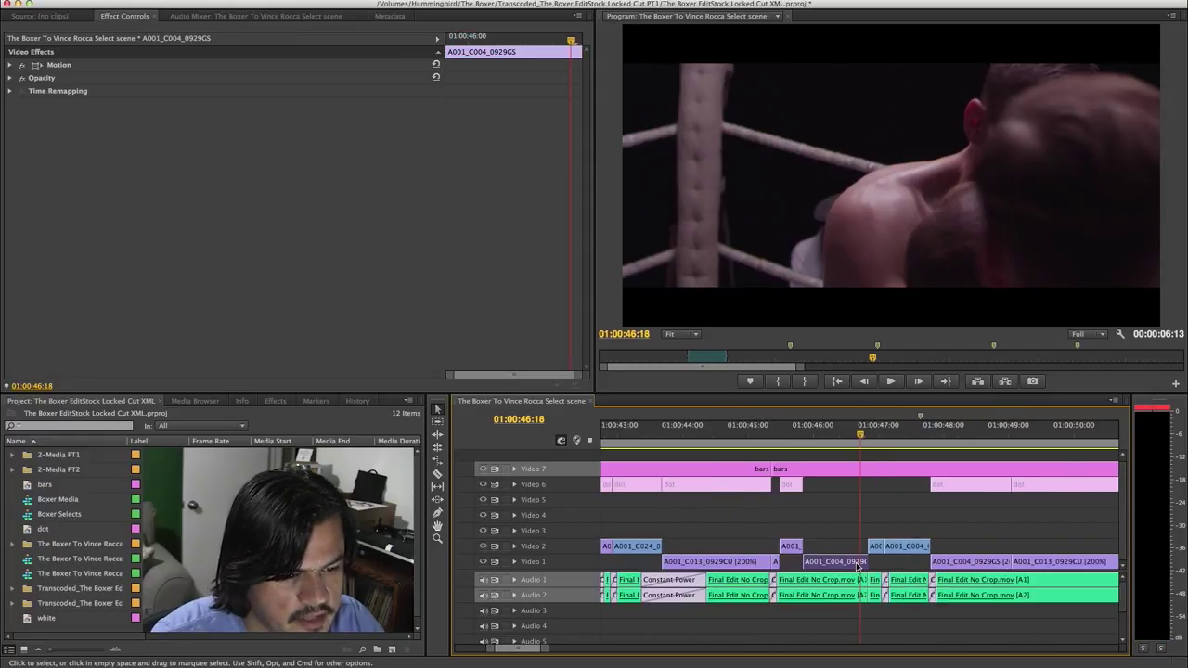
drag(860, 436, 918, 435)
key(=)
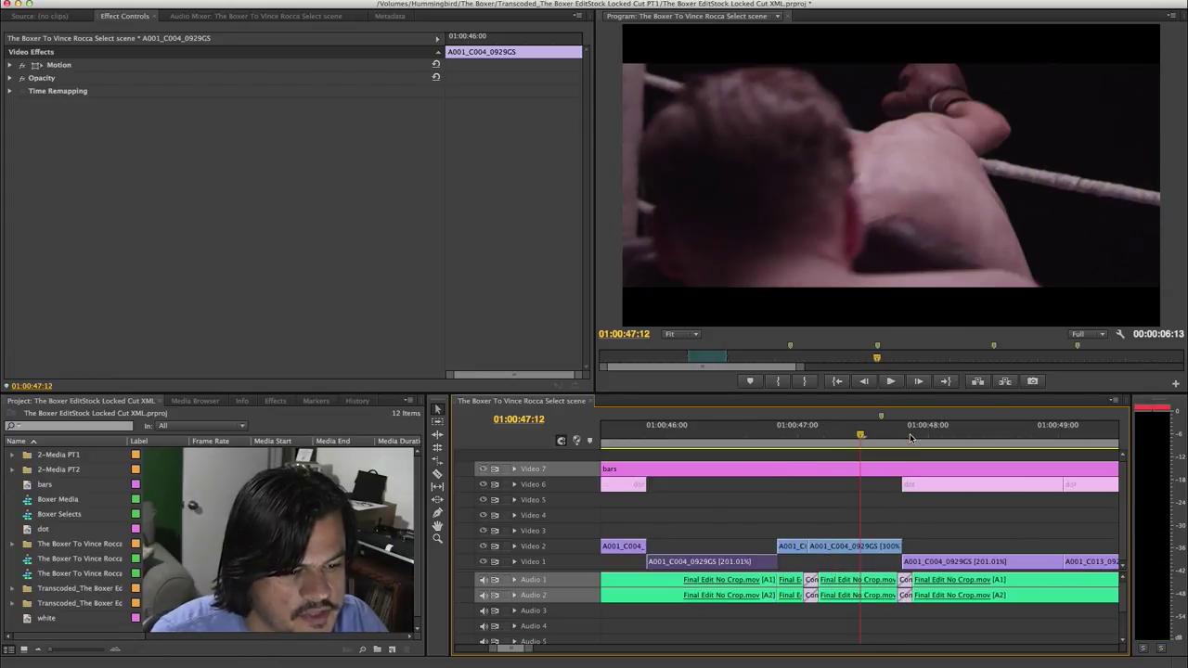
key(minus)
key(minus)
click(838, 448)
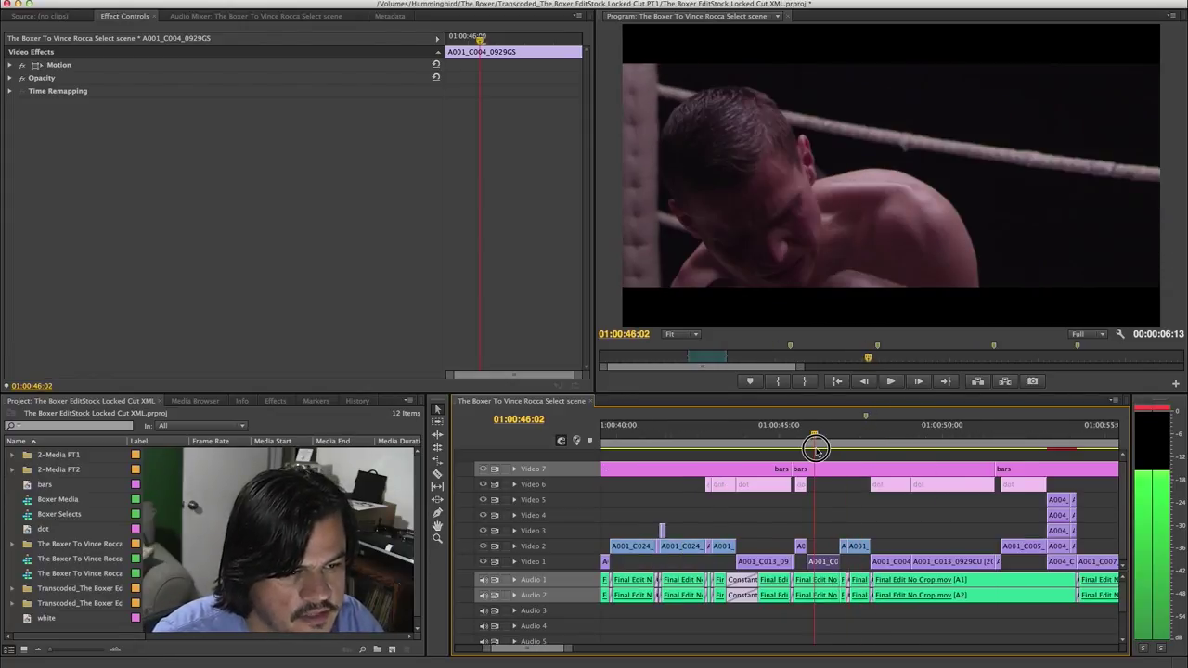
drag(838, 448, 876, 436)
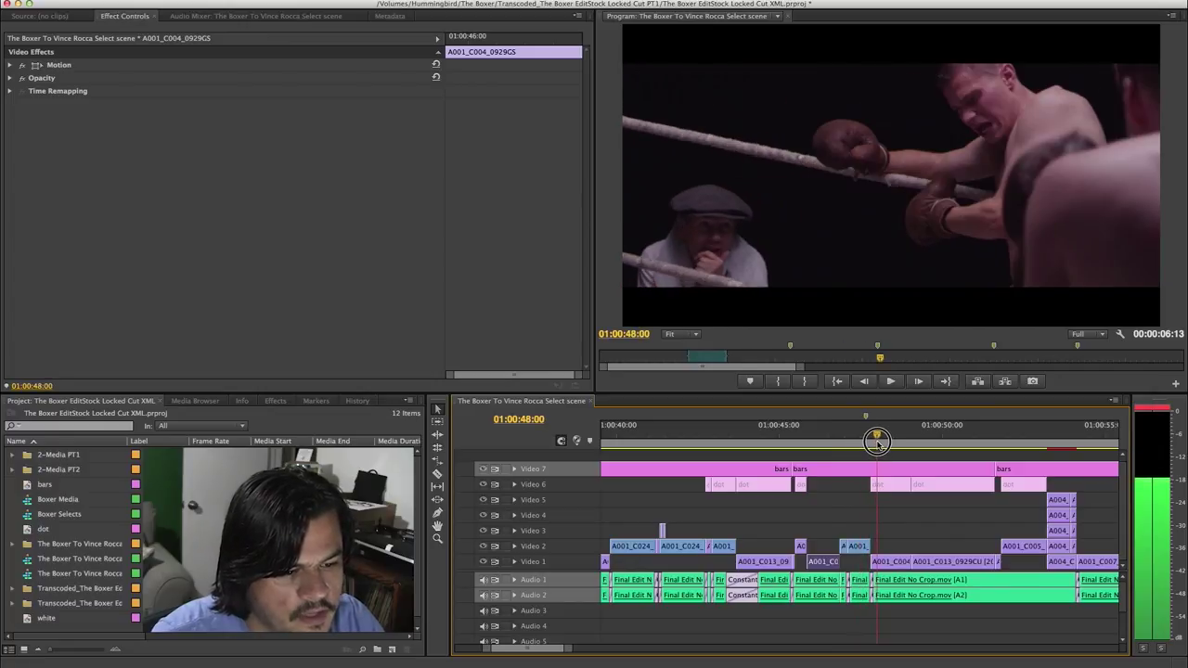
click(799, 445)
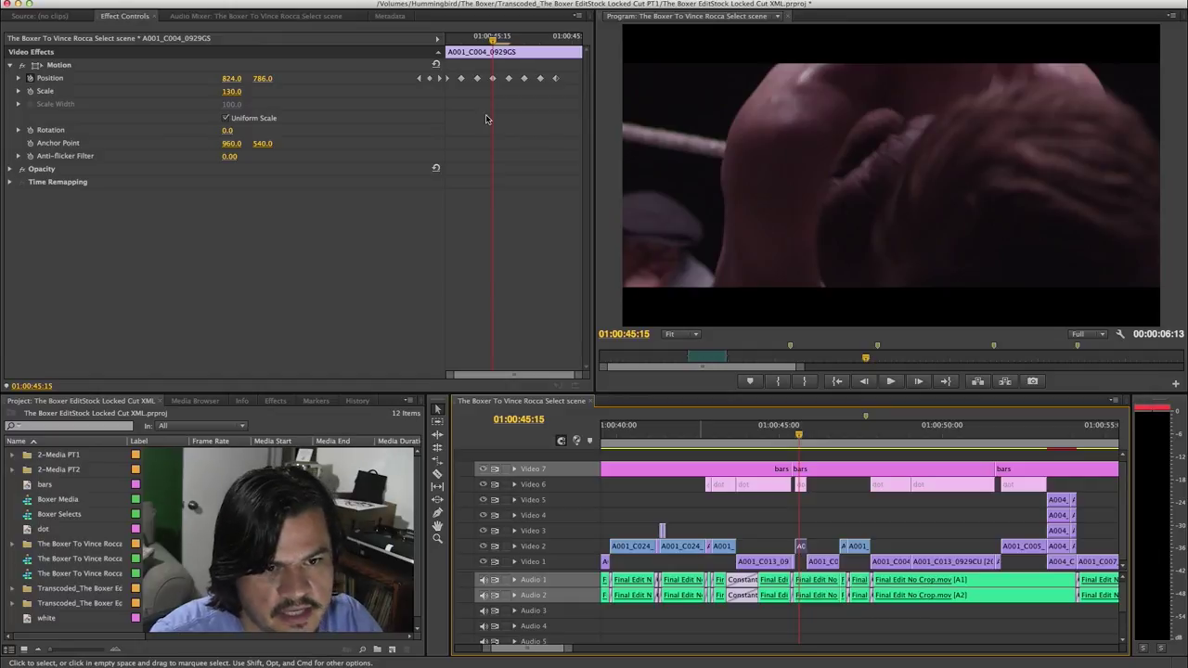
- Step through the clip's first frames in Effect Controls to check its Position values
click(466, 52)
drag(455, 39, 368, 40)
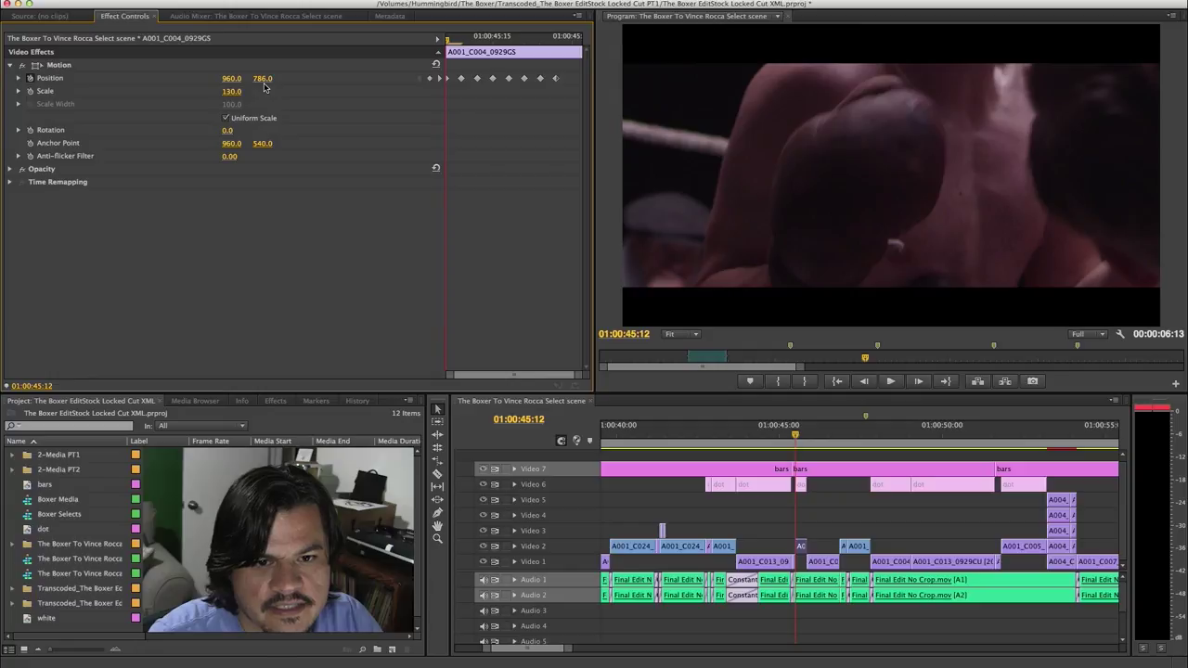
key(Right)
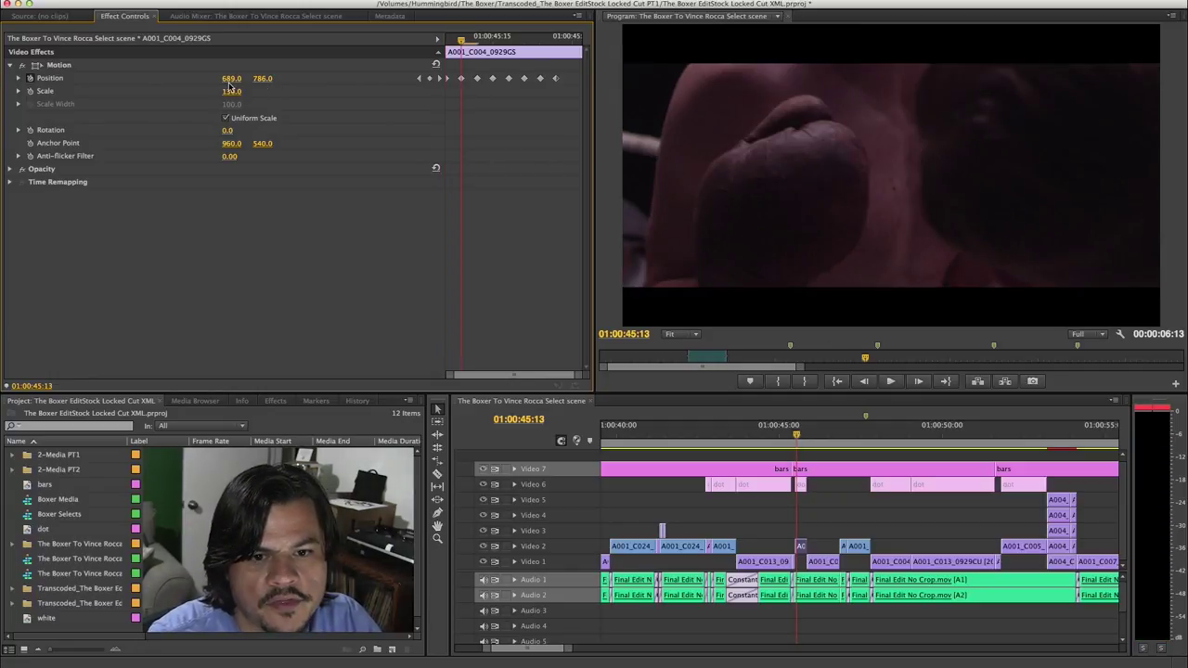
key(Right)
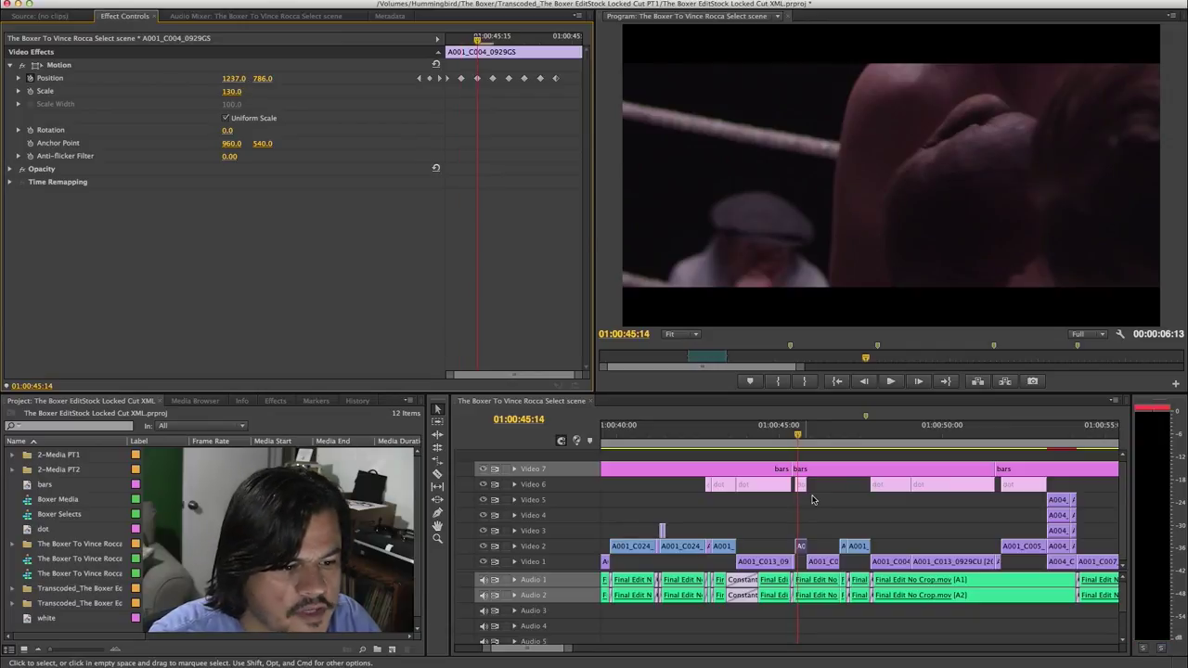
- Enable the small dot clip on Video 6 and step through frames to watch the white dot
click(804, 489)
right_click(804, 490)
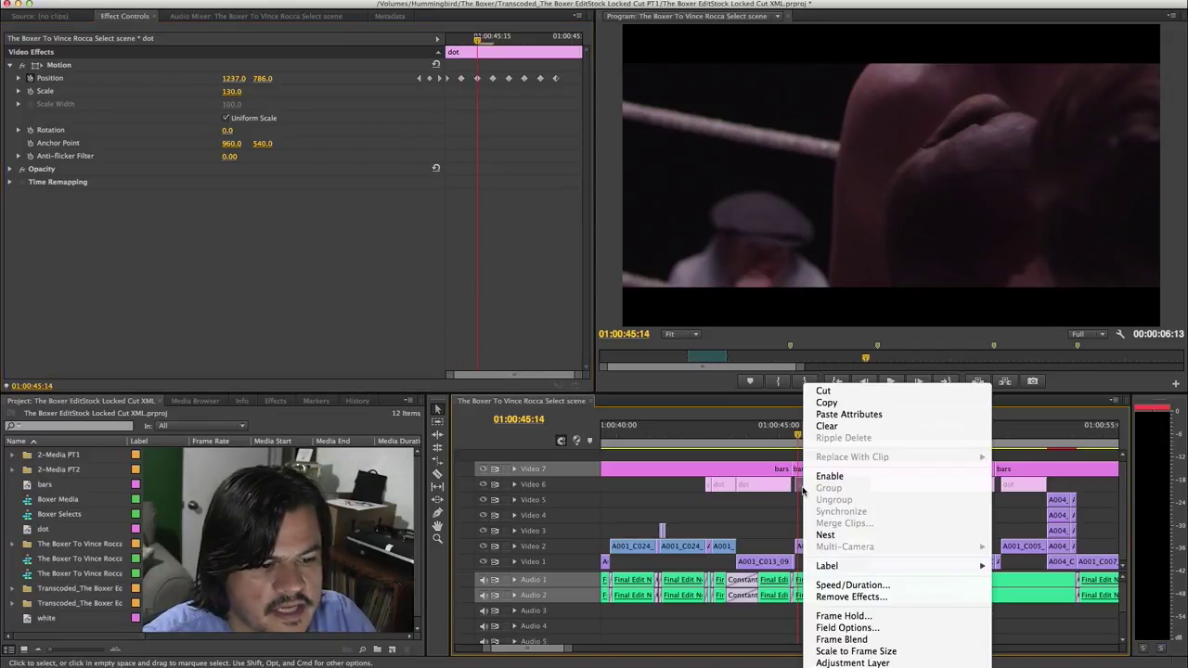
click(819, 475)
key(Left)
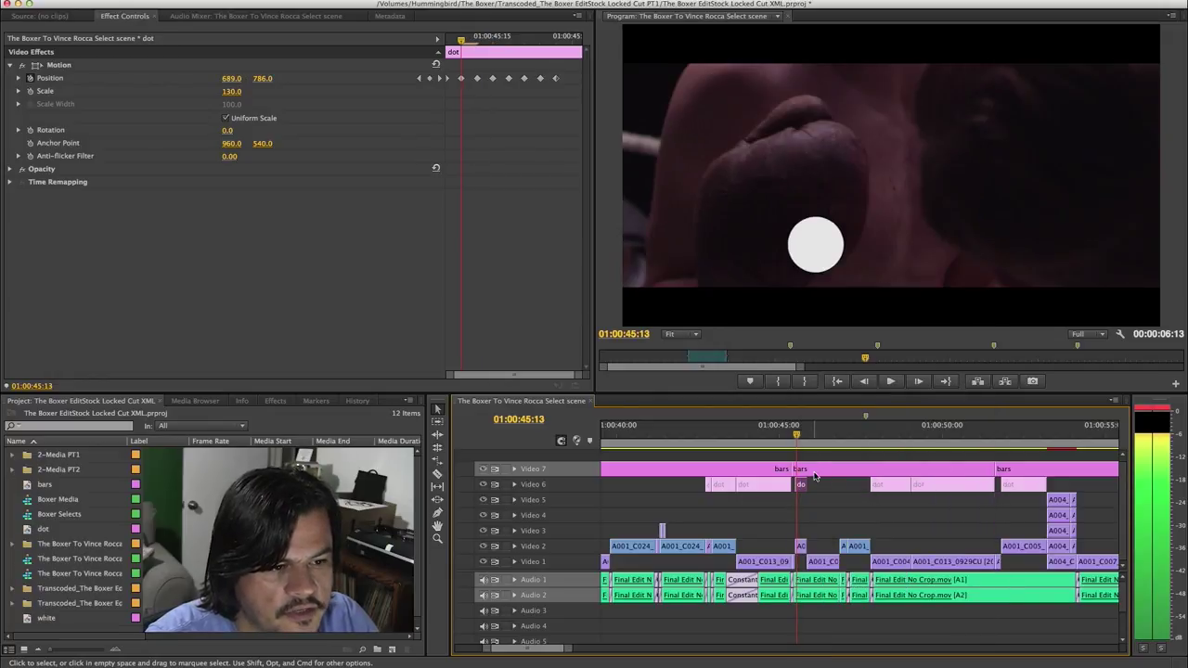
key(Left)
key(Right)
key(Right)
key(Right)
key(Right)
key(Right)
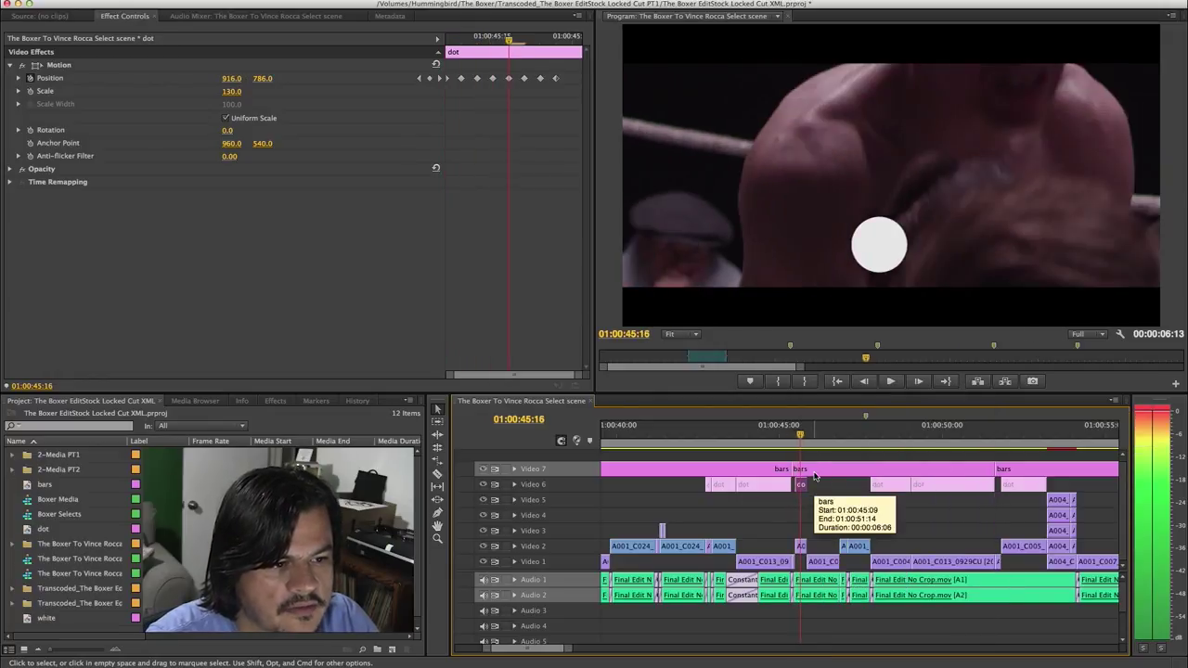
key(Right)
key(Right)
key(Right)
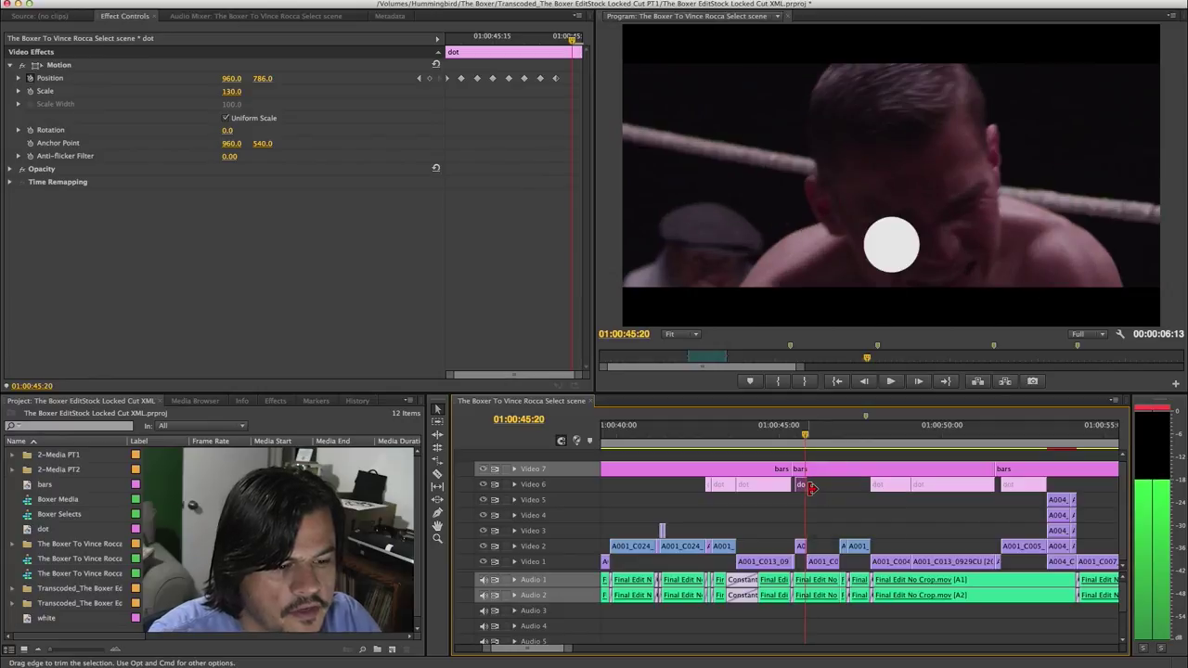
- Disable the dot clip again and scrub to 01:00:45:18
right_click(804, 489)
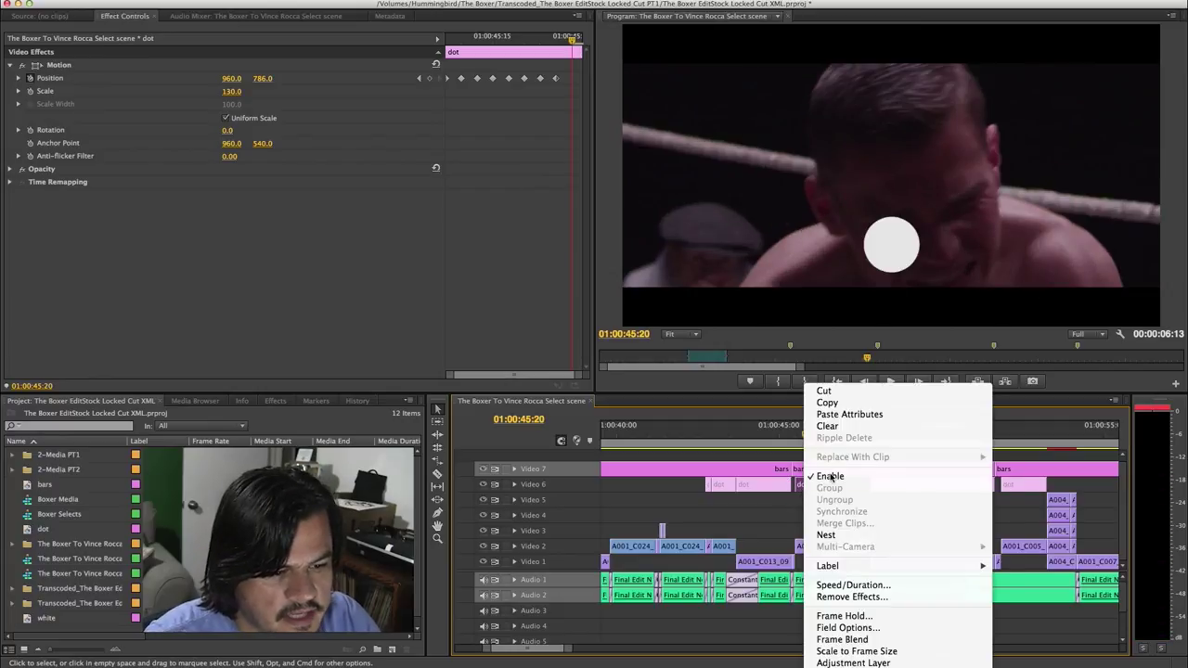
click(830, 477)
click(795, 432)
drag(796, 432, 803, 436)
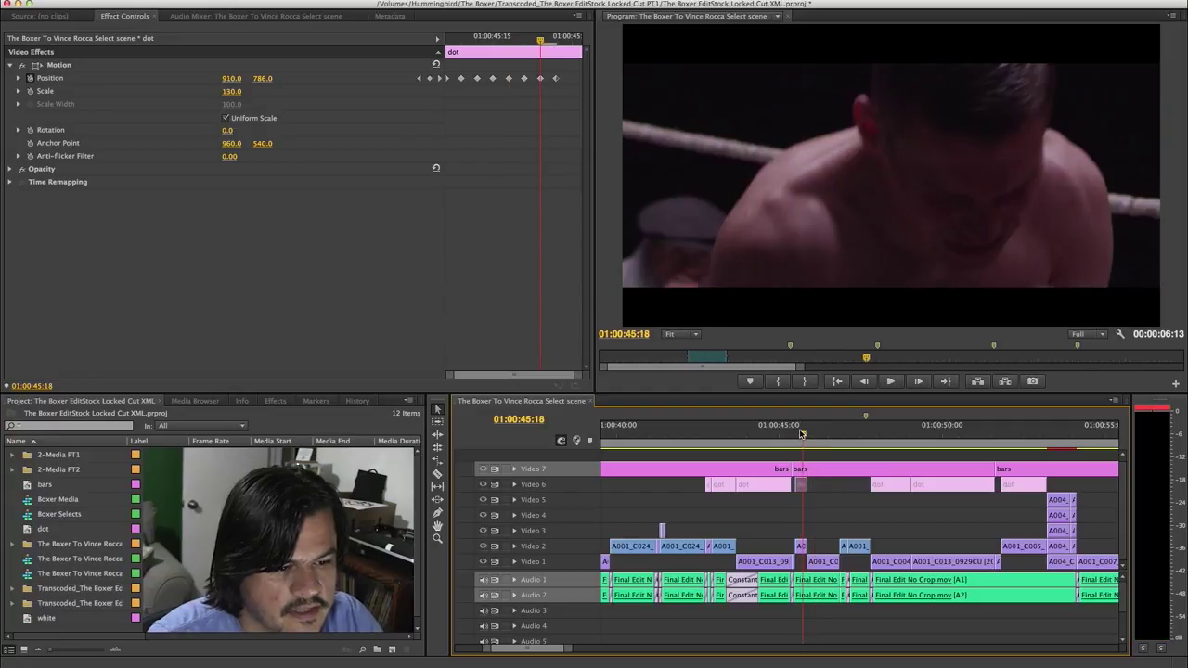
- Play the sequence from 01:00:45:08, stop, and move the playhead to 01:00:48:10
click(789, 432)
key(space)
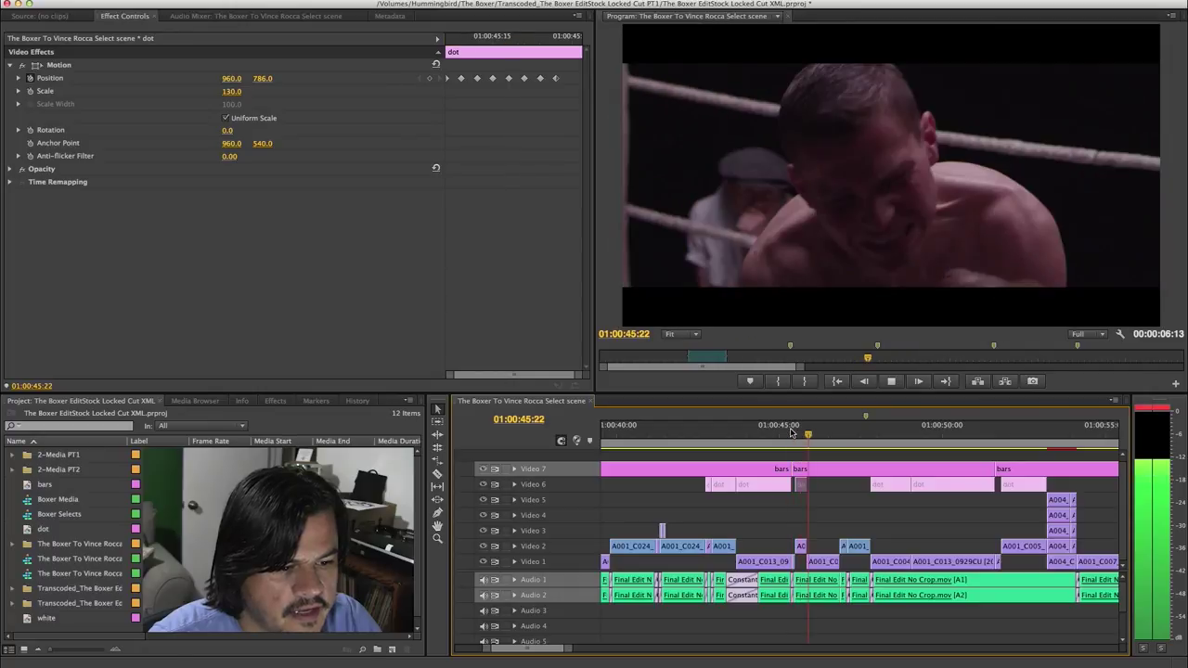
key(space)
scroll(878, 518, right, 1)
scroll(878, 518, right, 3)
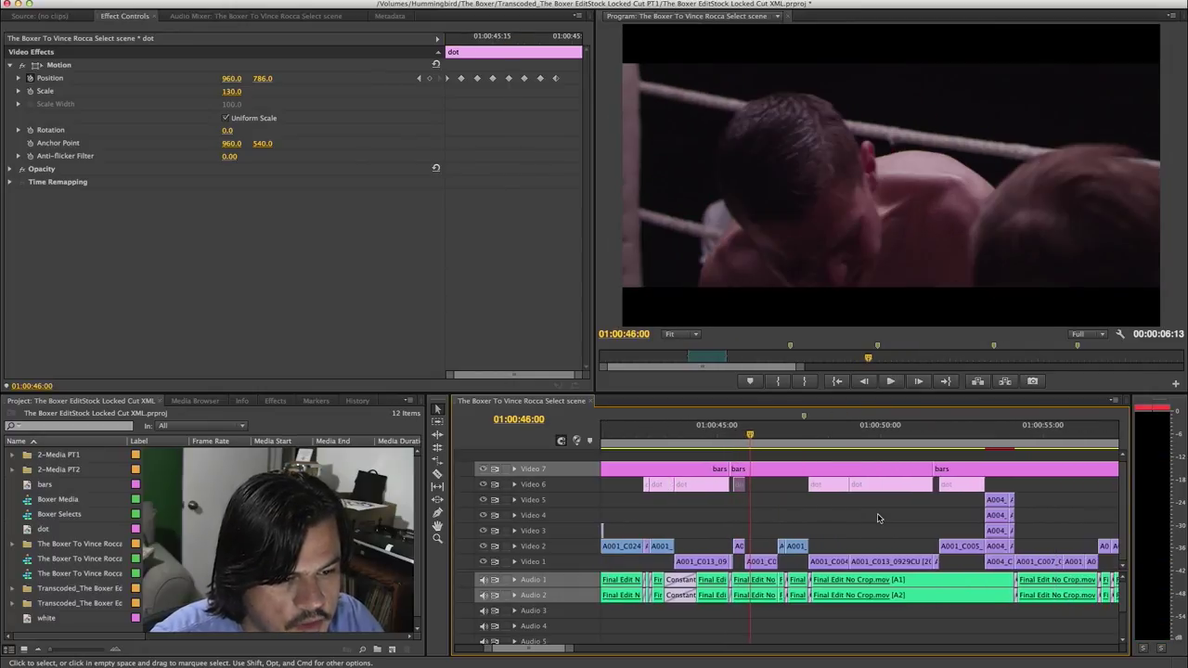
click(828, 432)
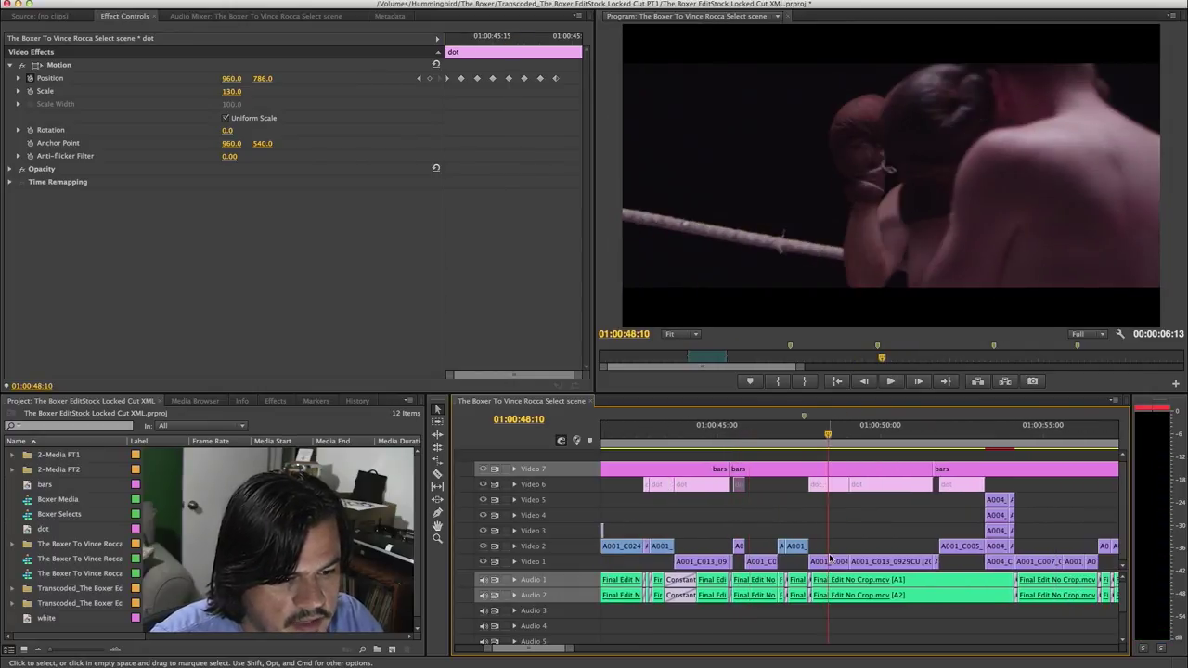
- Scrub A001_C004_0929GS's keyframes from Position 960.0, 540.0, Scale 100 to Position 579.0, 540.0, Scale 140
drag(516, 40, 572, 43)
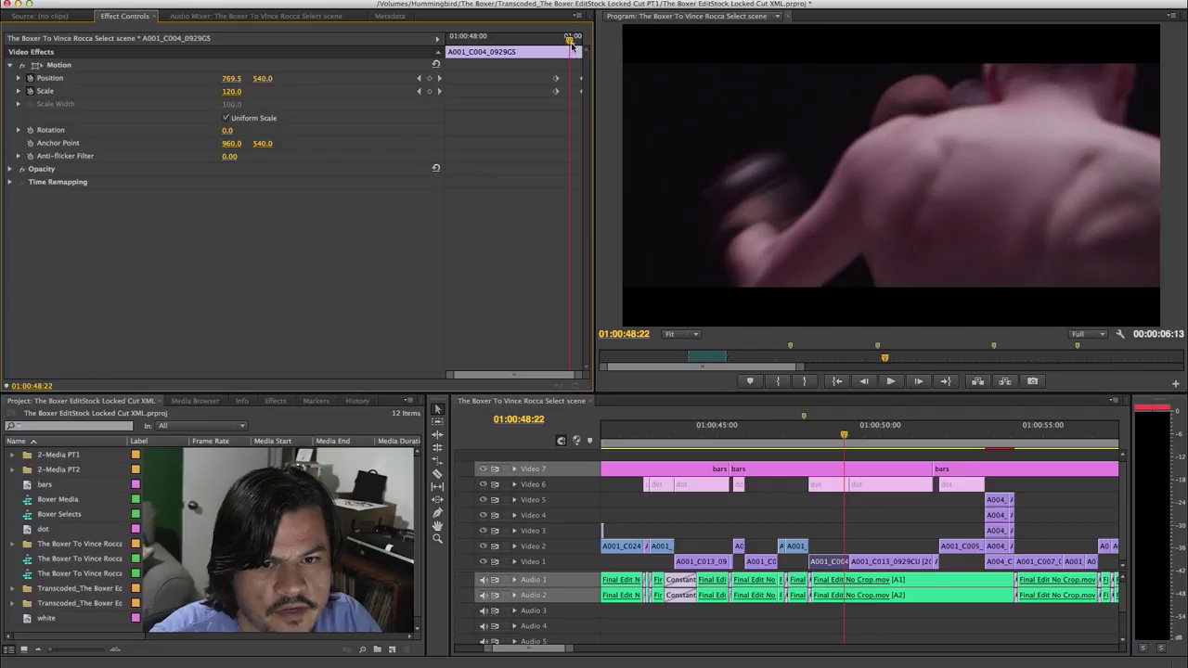
click(419, 78)
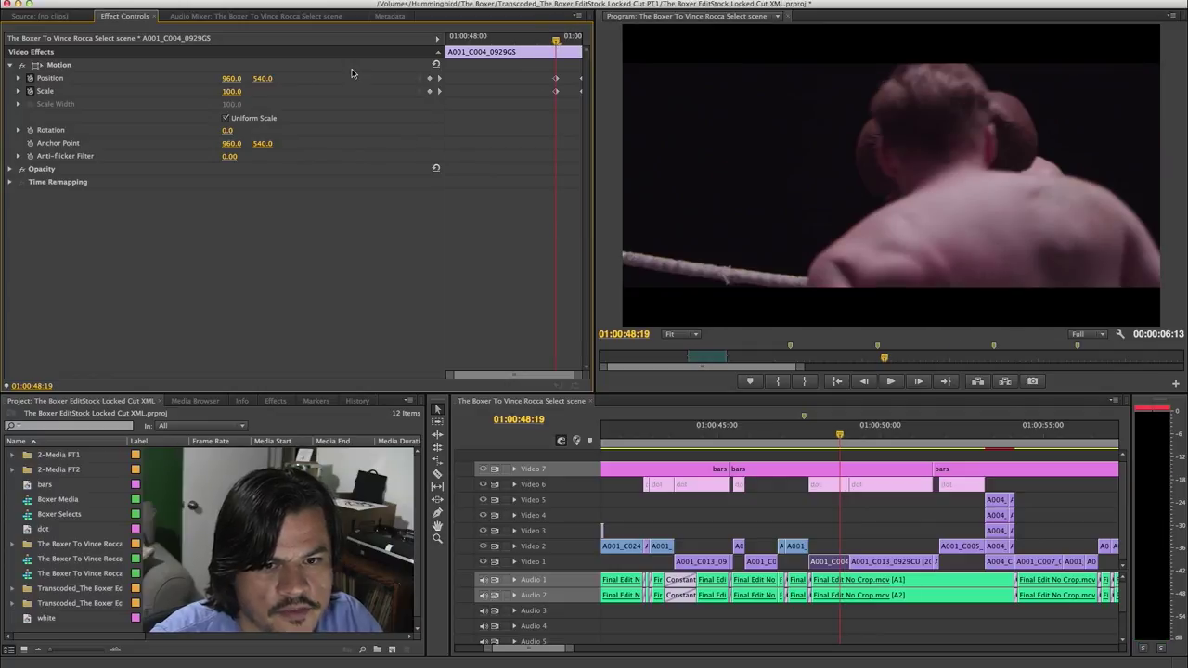
drag(555, 41, 598, 45)
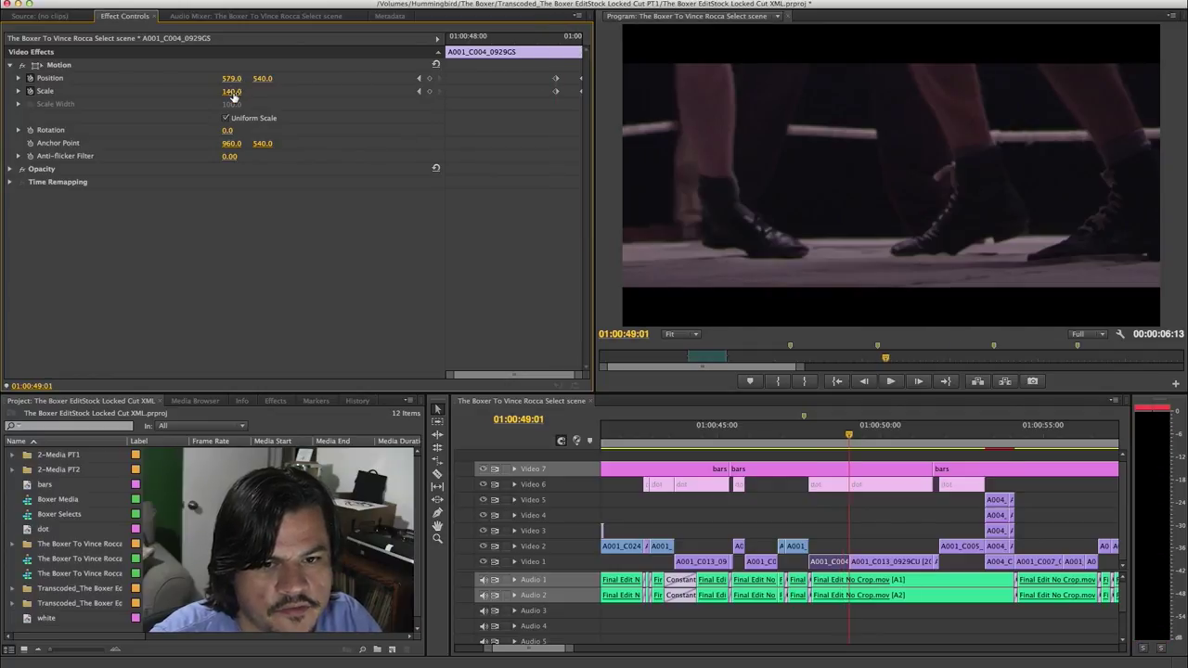
drag(610, 37, 594, 44)
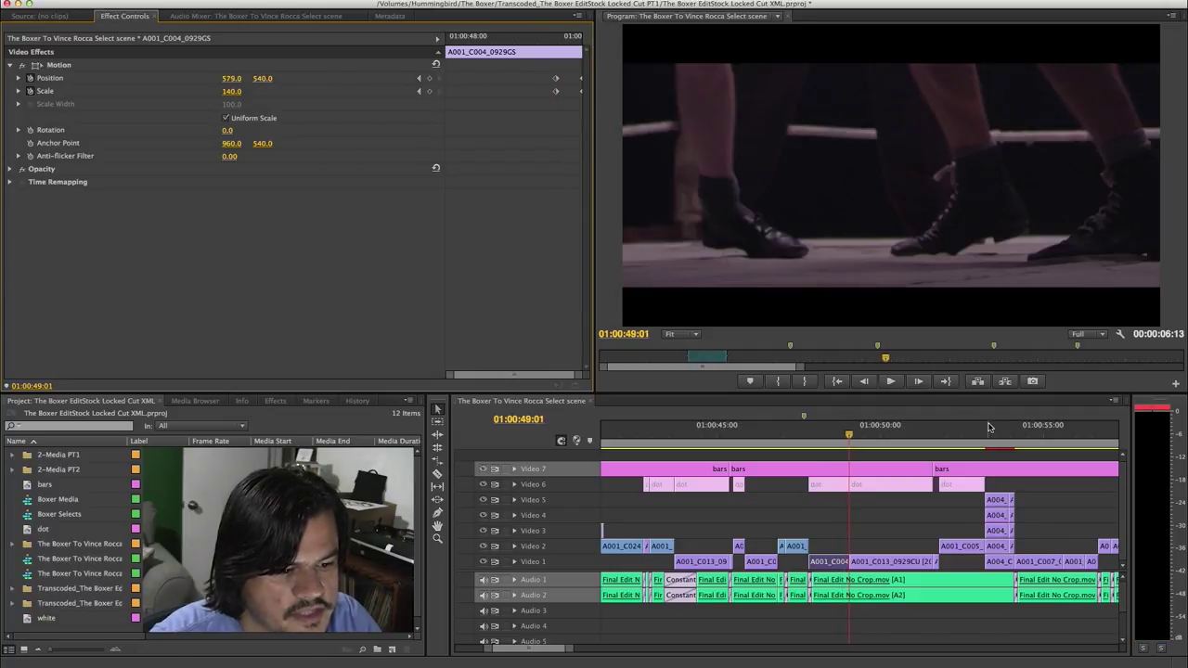
drag(850, 445, 906, 440)
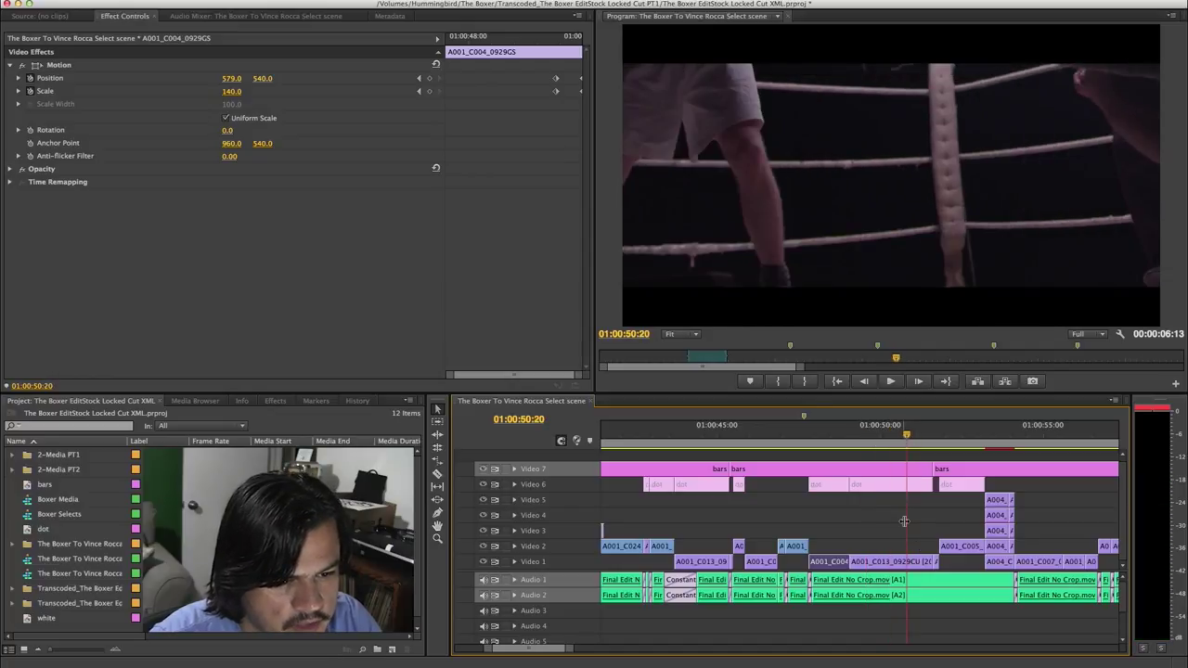
key(Up)
key(Up)
- Marquee-select the Video 6 dot clips and uncheck Enable to disable them
drag(758, 489, 740, 488)
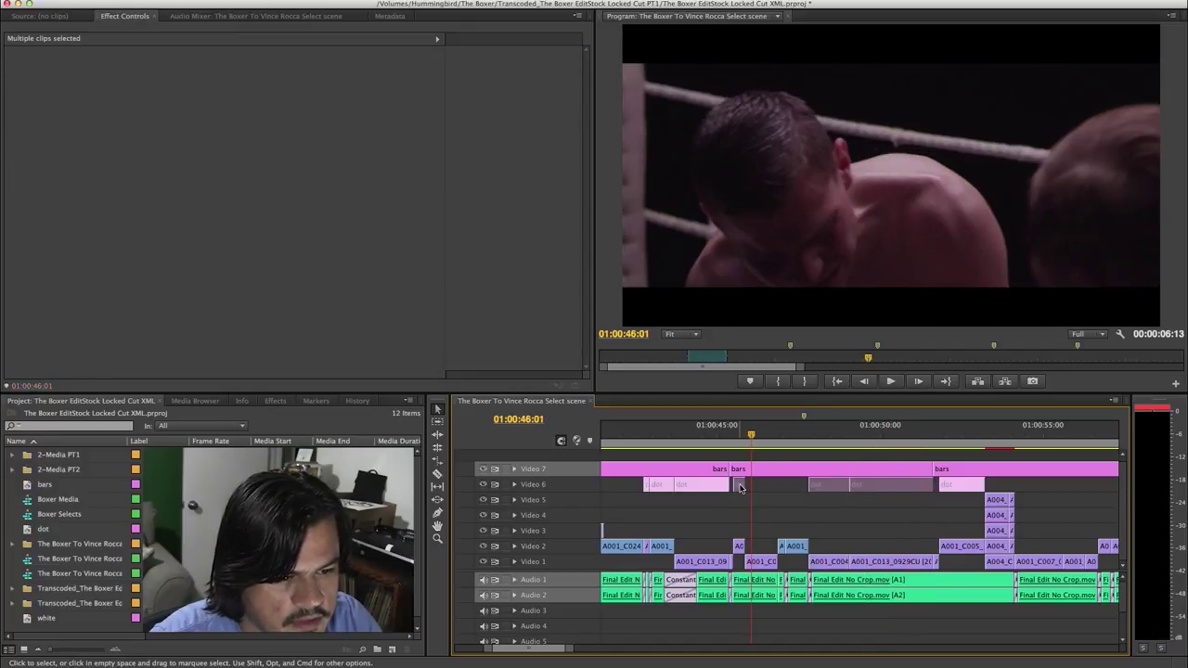
right_click(894, 487)
click(917, 477)
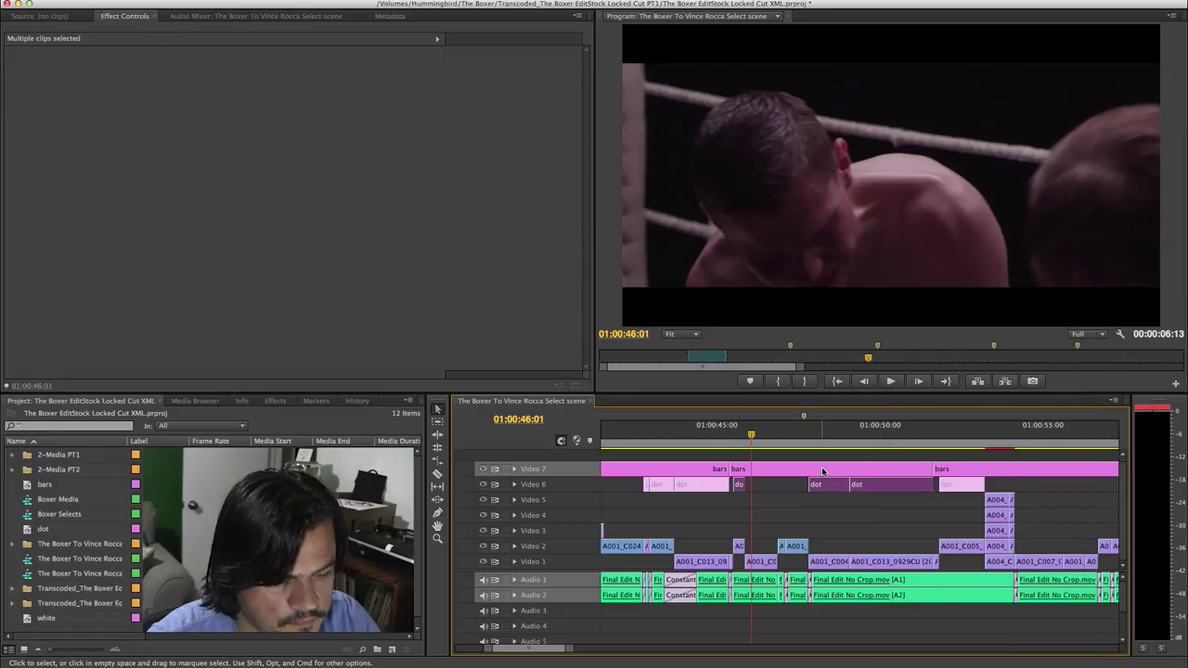
click(821, 471)
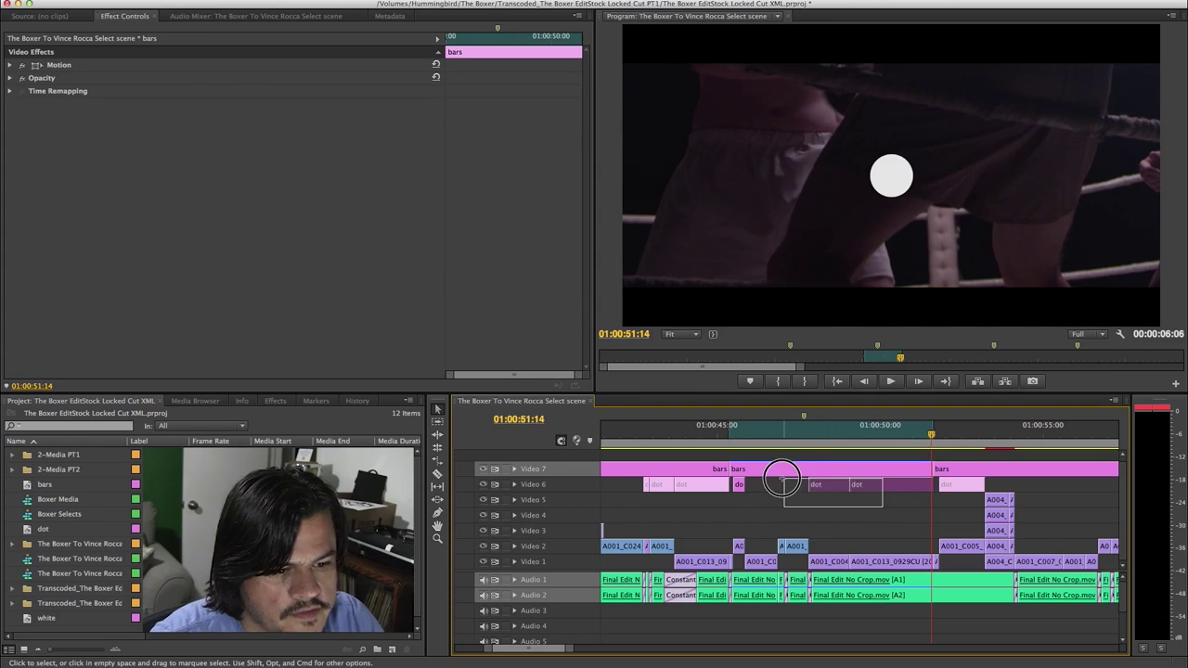
drag(782, 478, 740, 485)
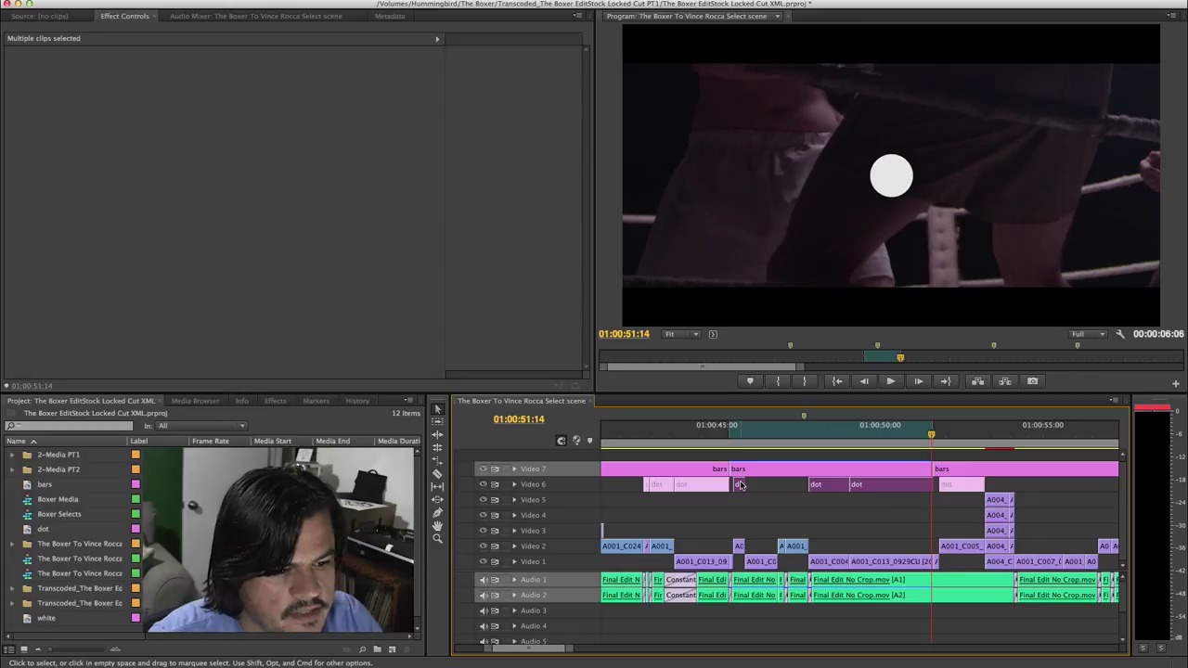
right_click(867, 488)
click(882, 478)
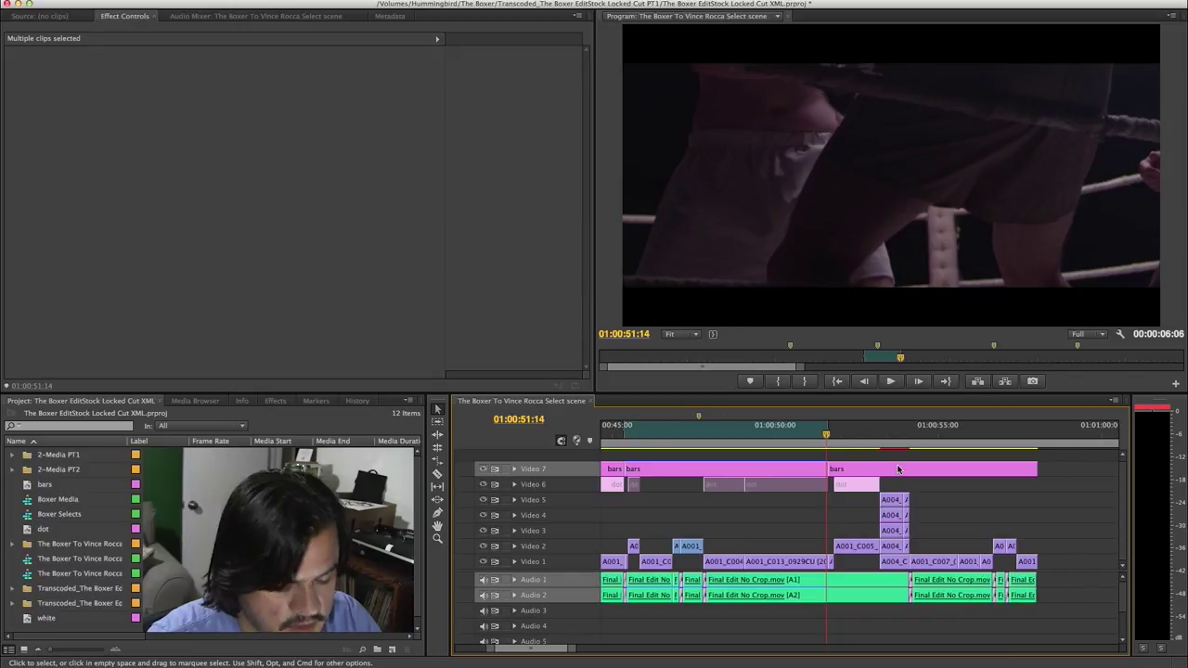
key(minus)
key(minus)
- Play the earlier shots, then zoom in and park at 01:00:51:20 on clip A001_C005_0929L3
click(690, 432)
key(space)
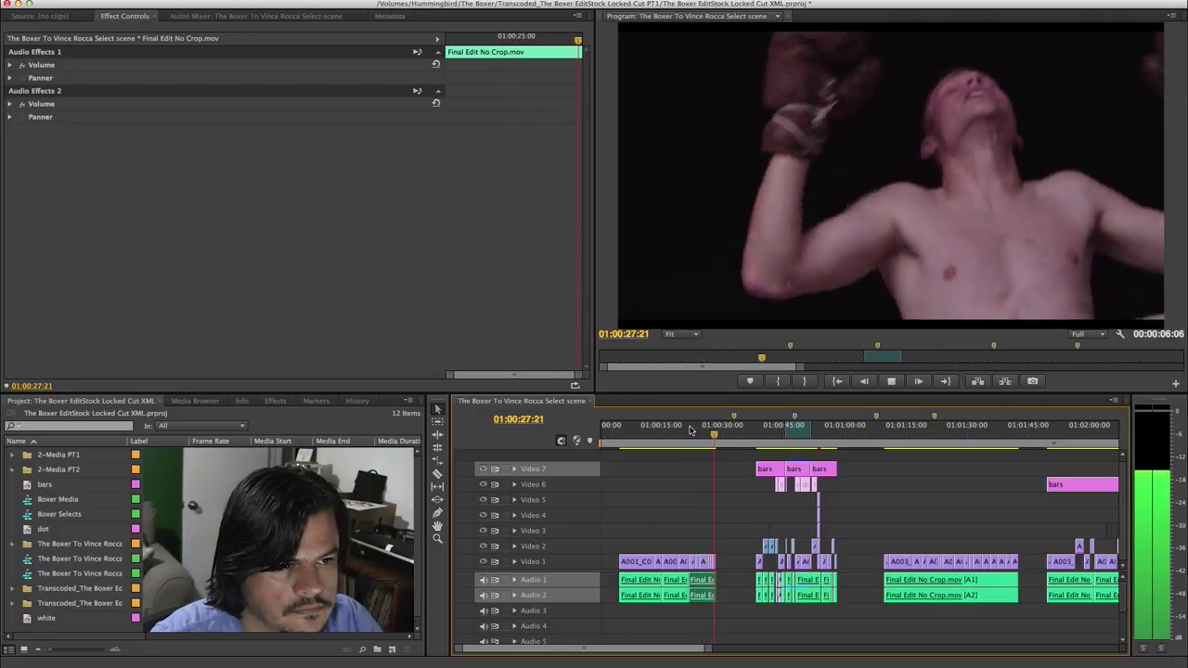
key(space)
click(818, 434)
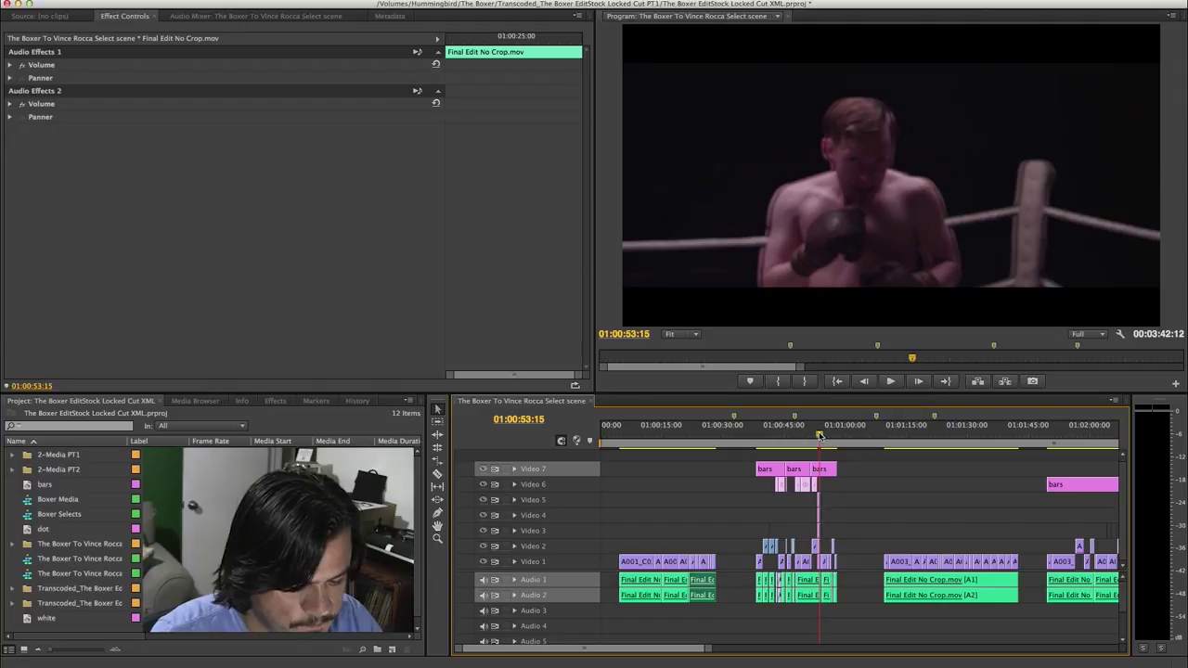
key(=)
key(=)
key(=)
key(=)
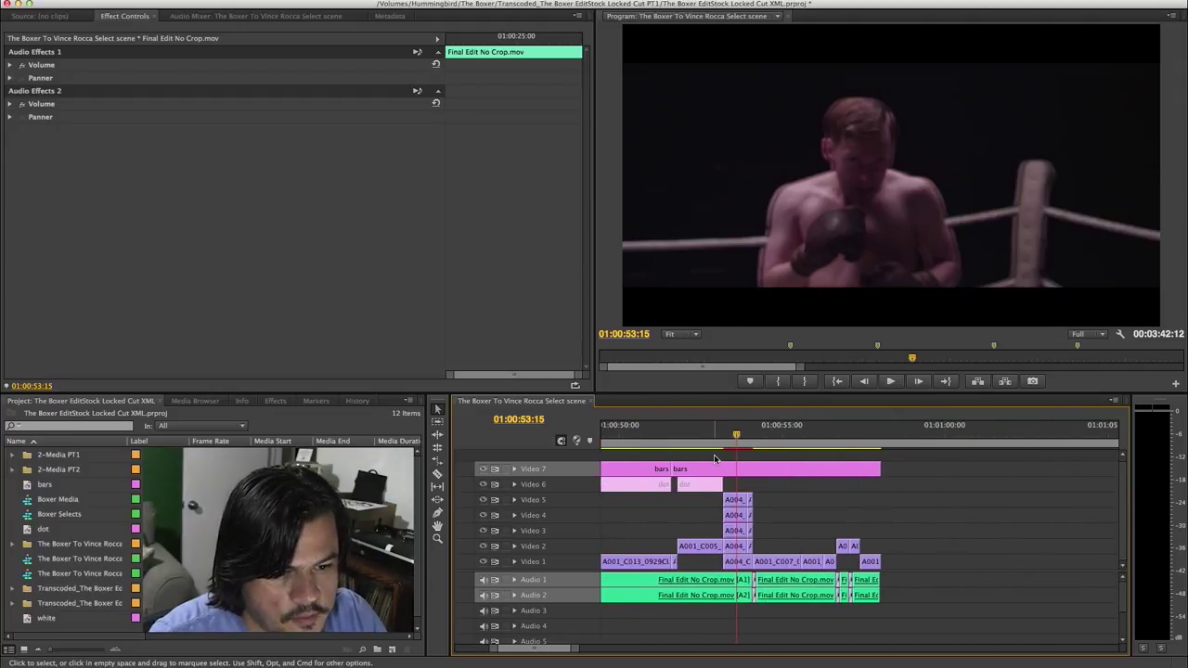
click(685, 434)
click(699, 546)
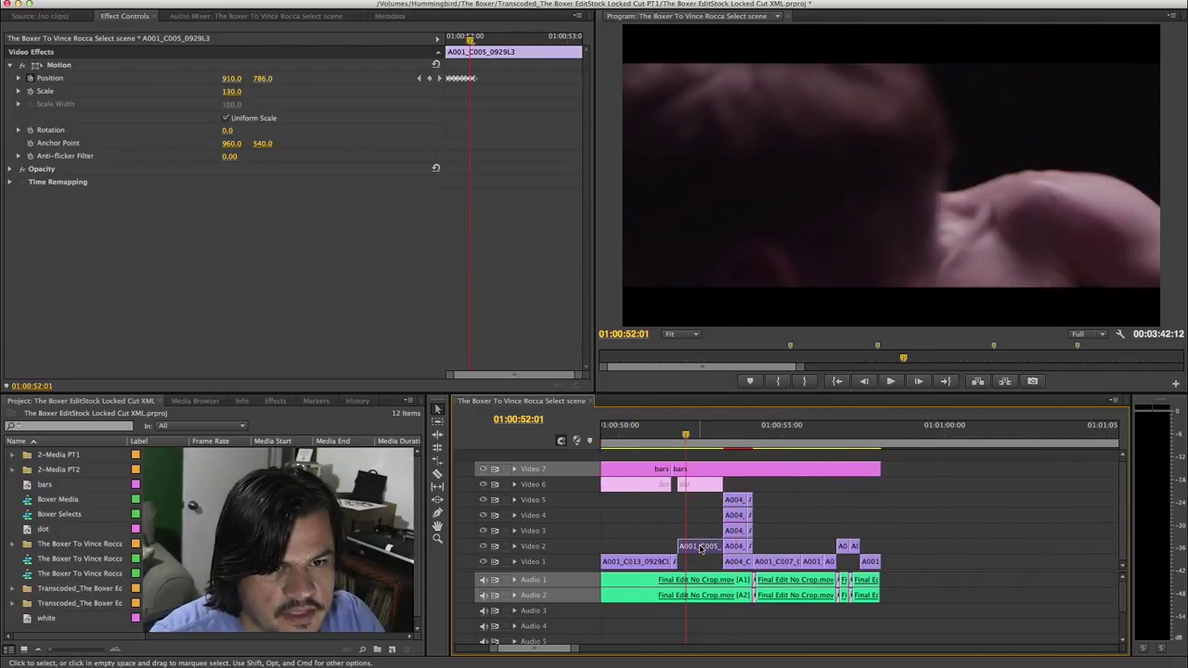
drag(684, 442, 677, 439)
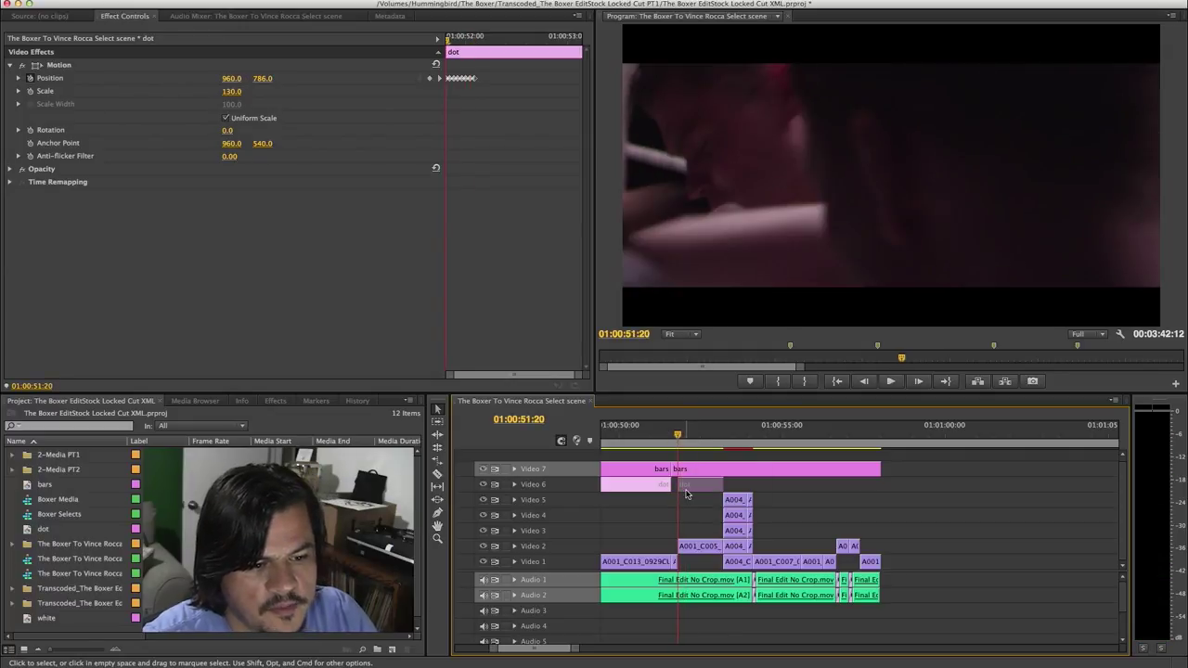
- Re-enable the greyed dot clip on Video 6 and step frames to see the white circle
right_click(704, 489)
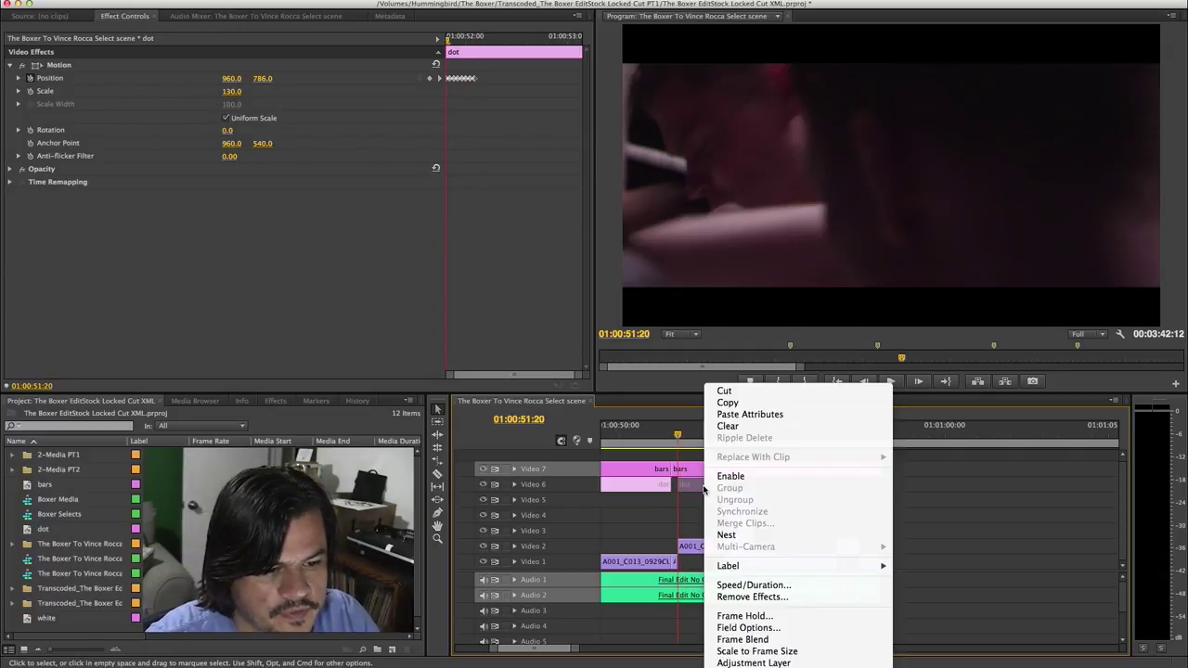
click(728, 477)
key(Right)
key(Right)
key(Right)
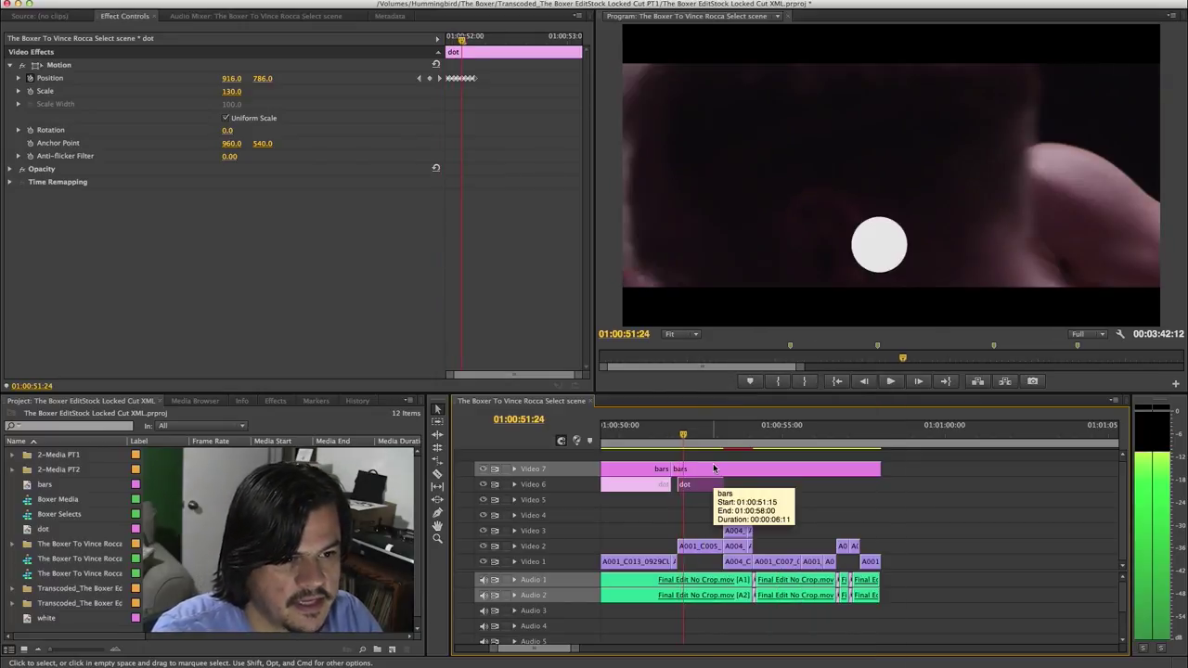
key(Right)
key(Right)
key(Right)
key(Right)
key(Right)
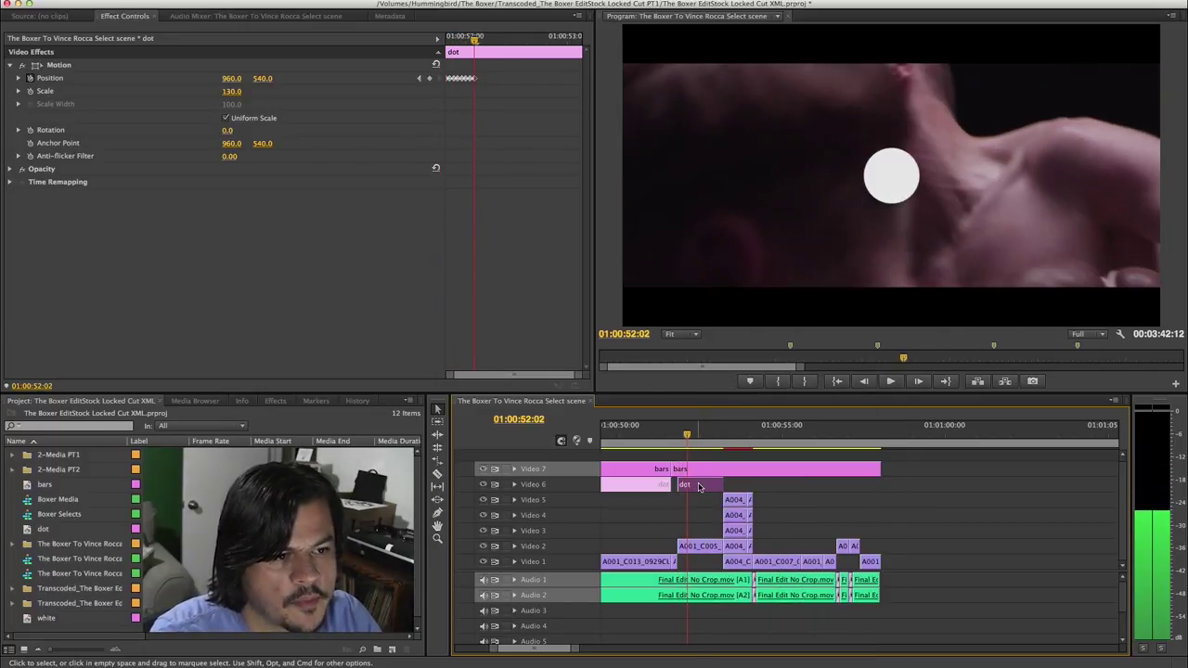
- Disable the dot clip near 01:00:52 on Video 6 again
key(Left)
right_click(702, 491)
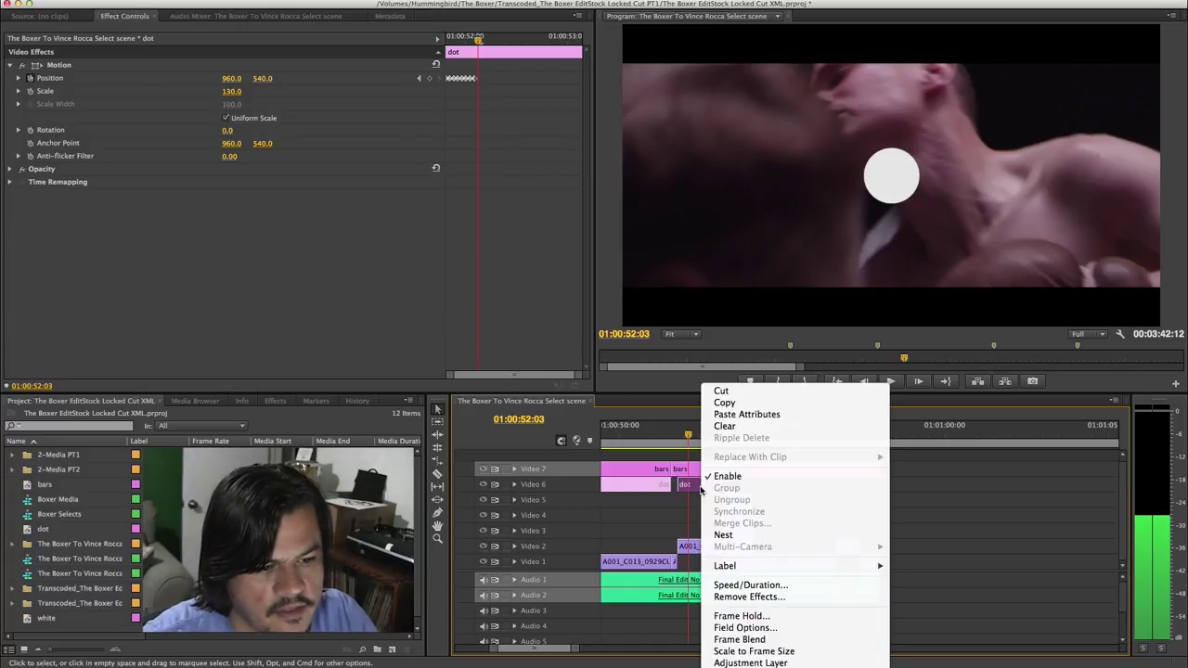
click(718, 477)
- Replay the shots from 01:00:51:11 to 01:00:53:18 without the dot, then zoom in
click(678, 438)
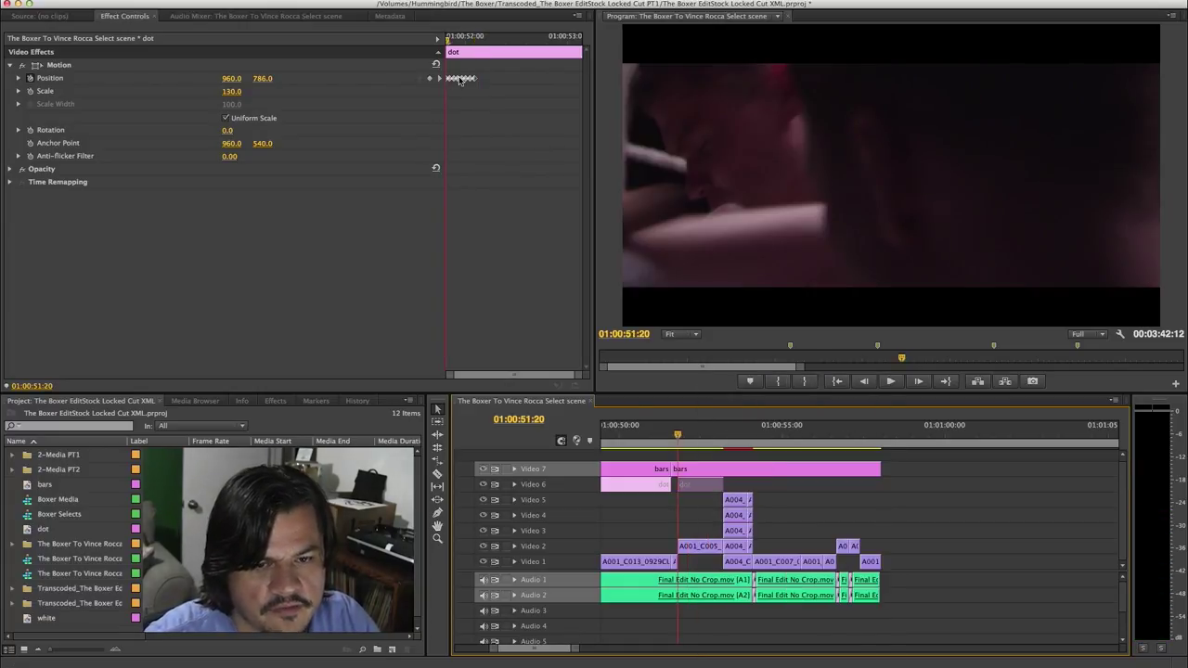
key(space)
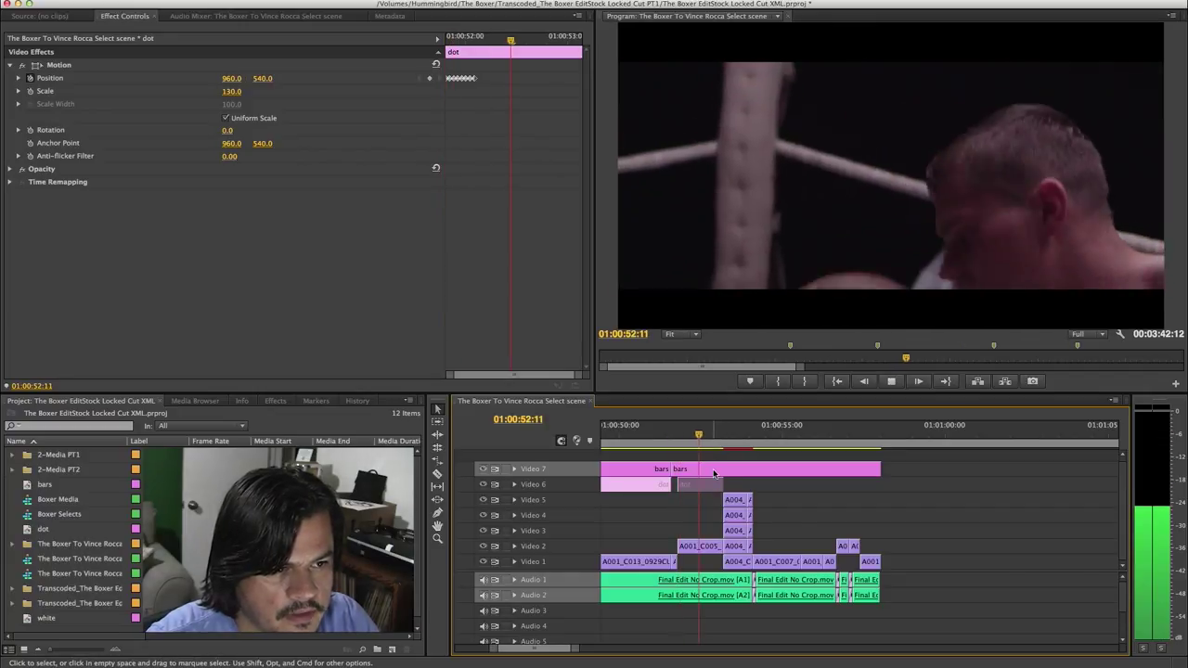
click(665, 438)
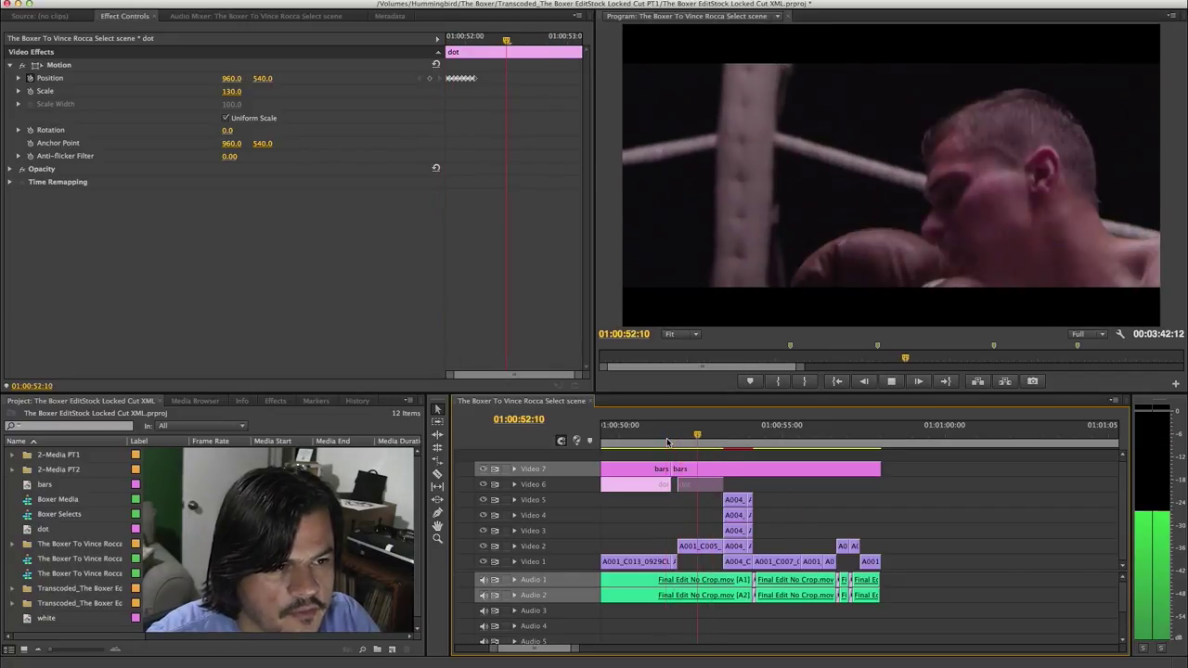
click(667, 440)
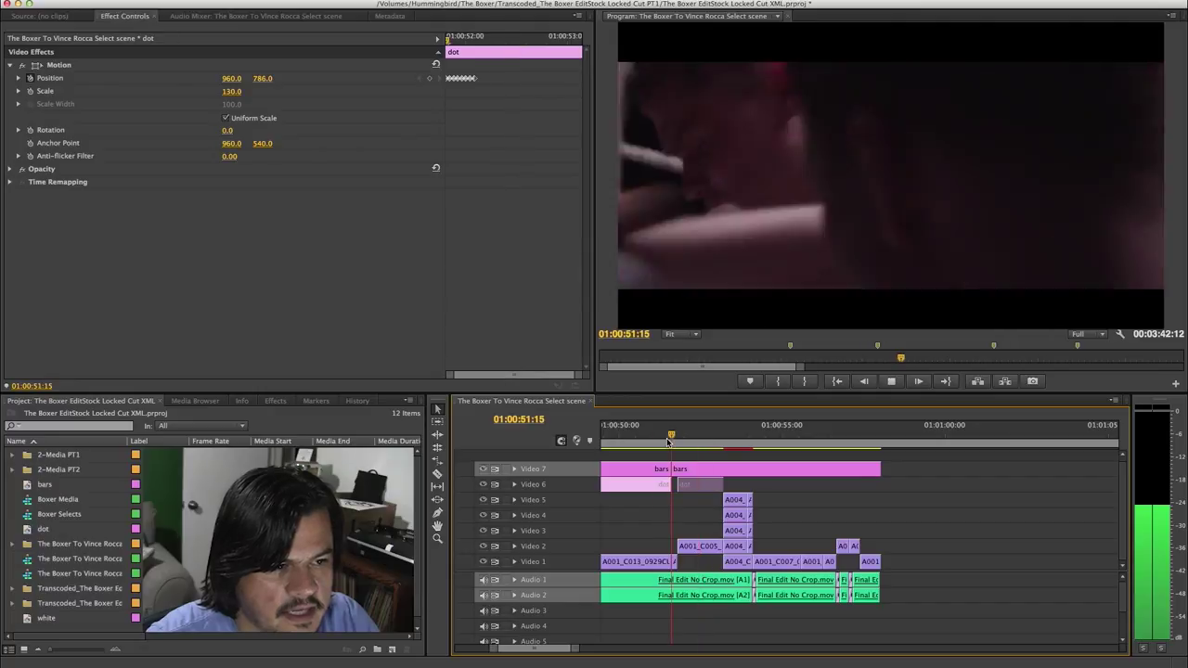
key(space)
click(677, 442)
key(space)
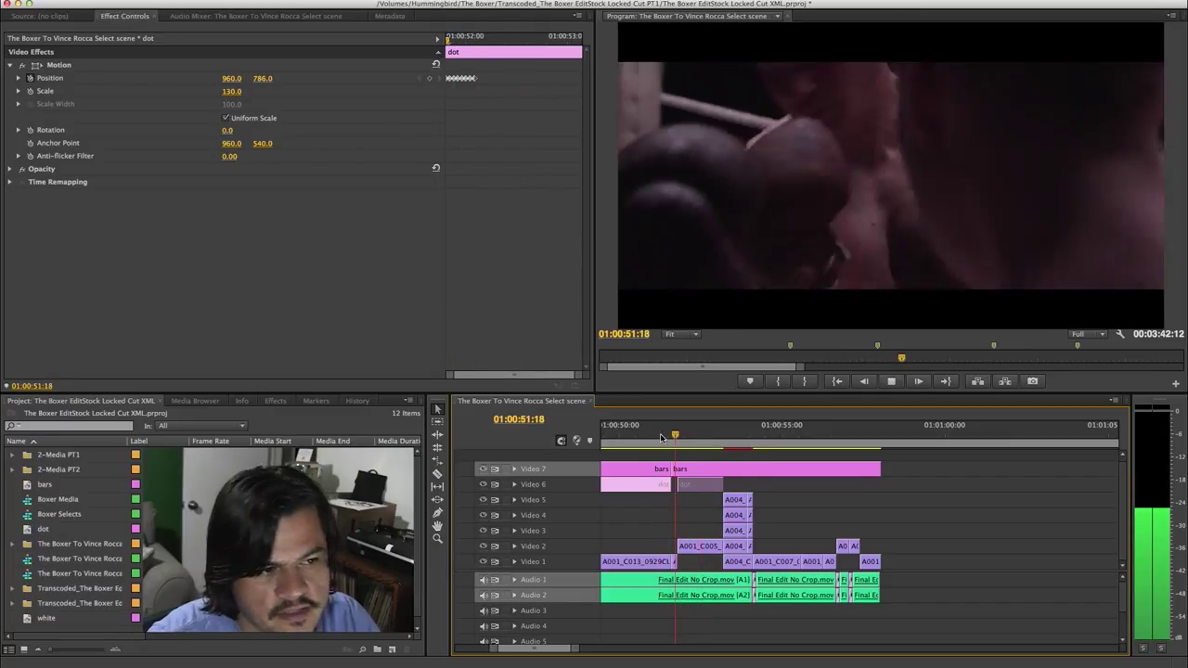
key(space)
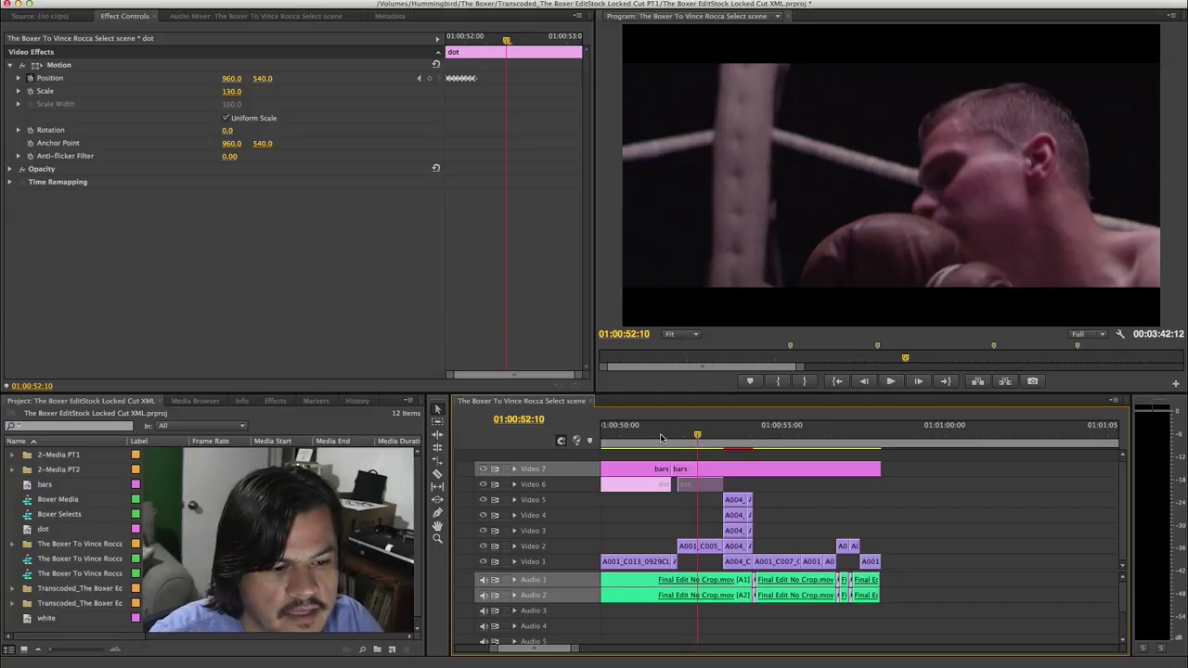
key(space)
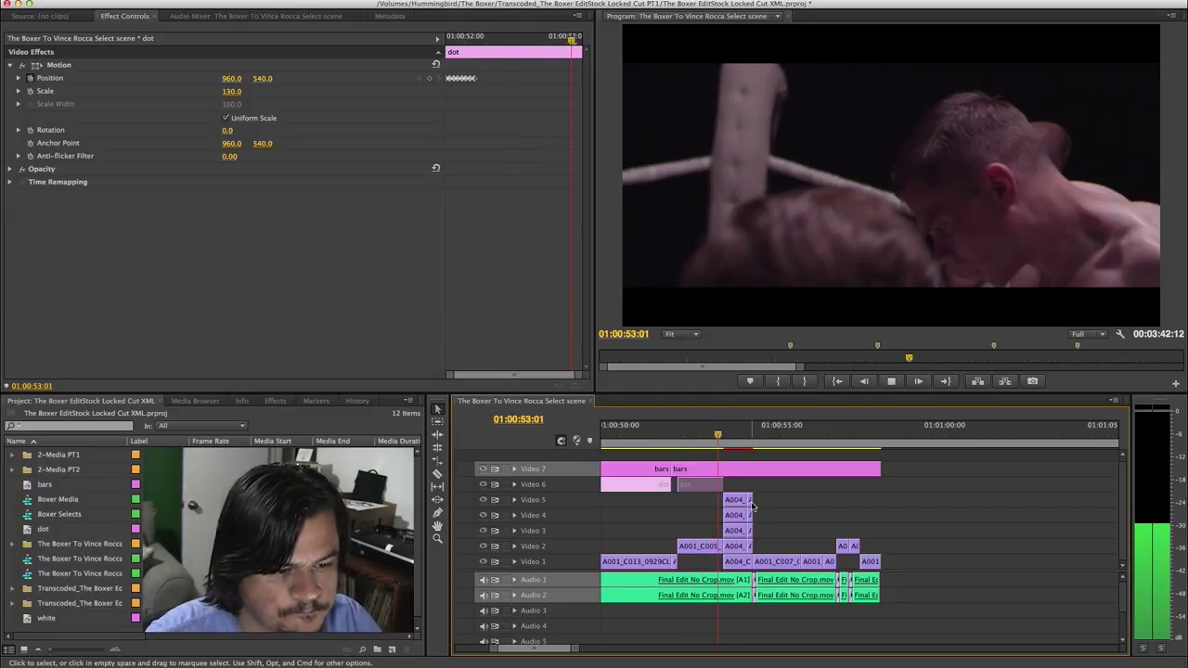
key(space)
key(=)
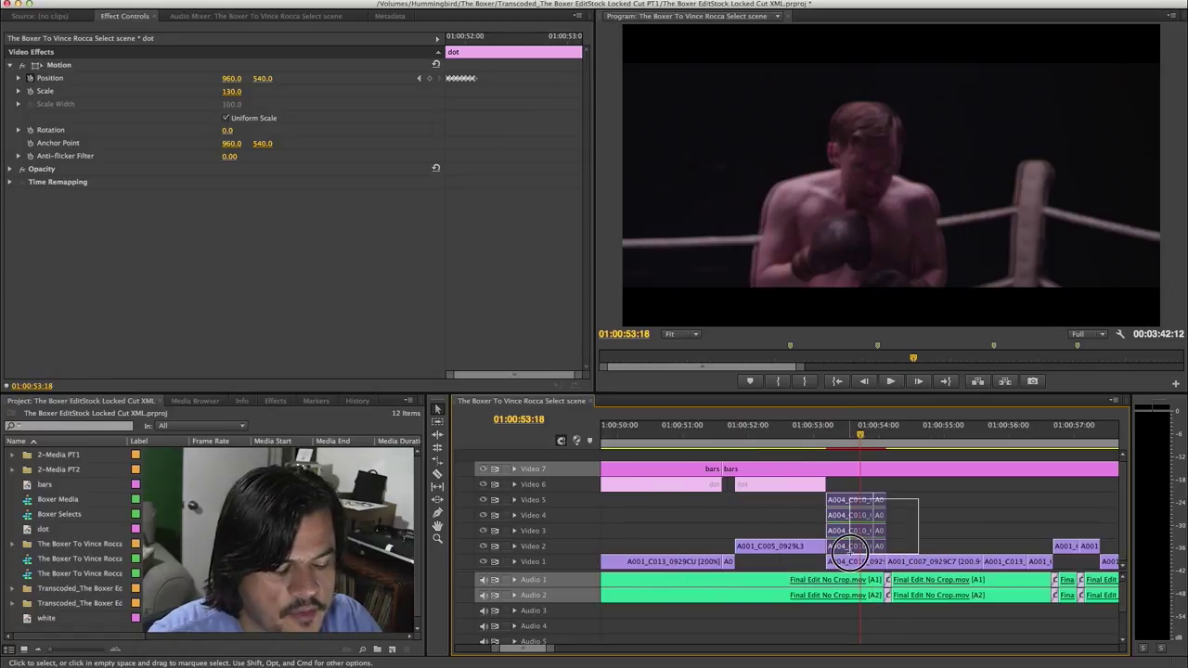
drag(849, 549, 851, 550)
right_click(851, 549)
click(884, 479)
drag(835, 434, 890, 433)
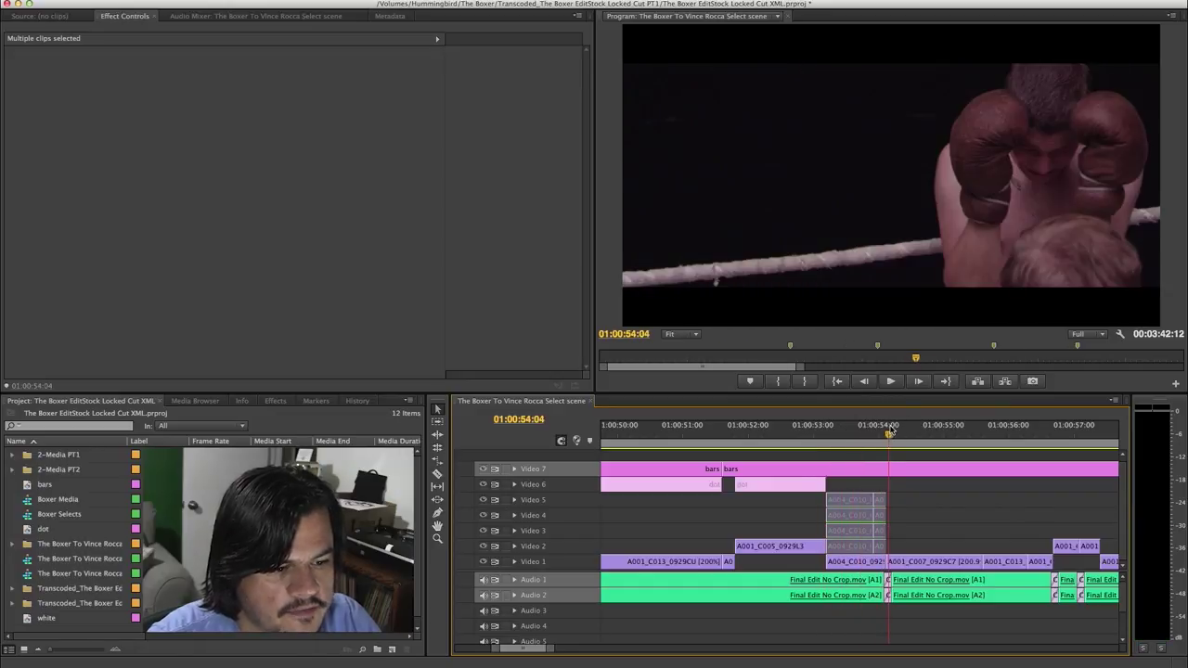
right_click(847, 550)
click(864, 477)
drag(845, 433, 701, 430)
key(space)
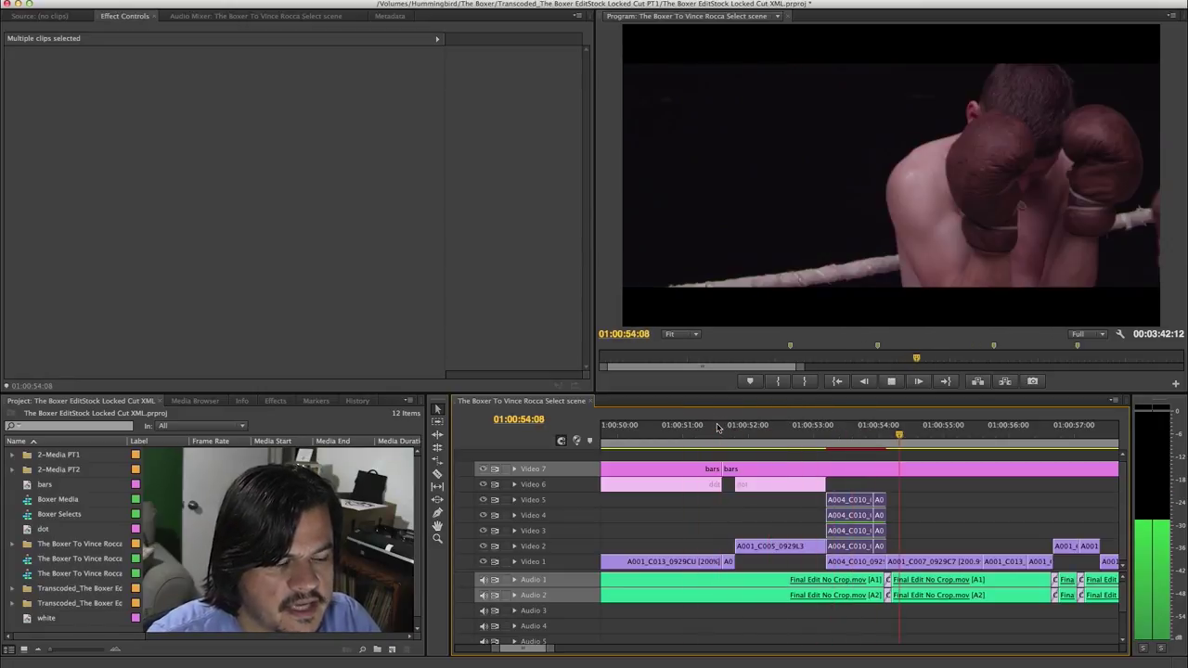
mouse_move(863, 430)
mouse_down()
mouse_move(874, 433)
mouse_move(833, 435)
mouse_move(900, 433)
mouse_up()
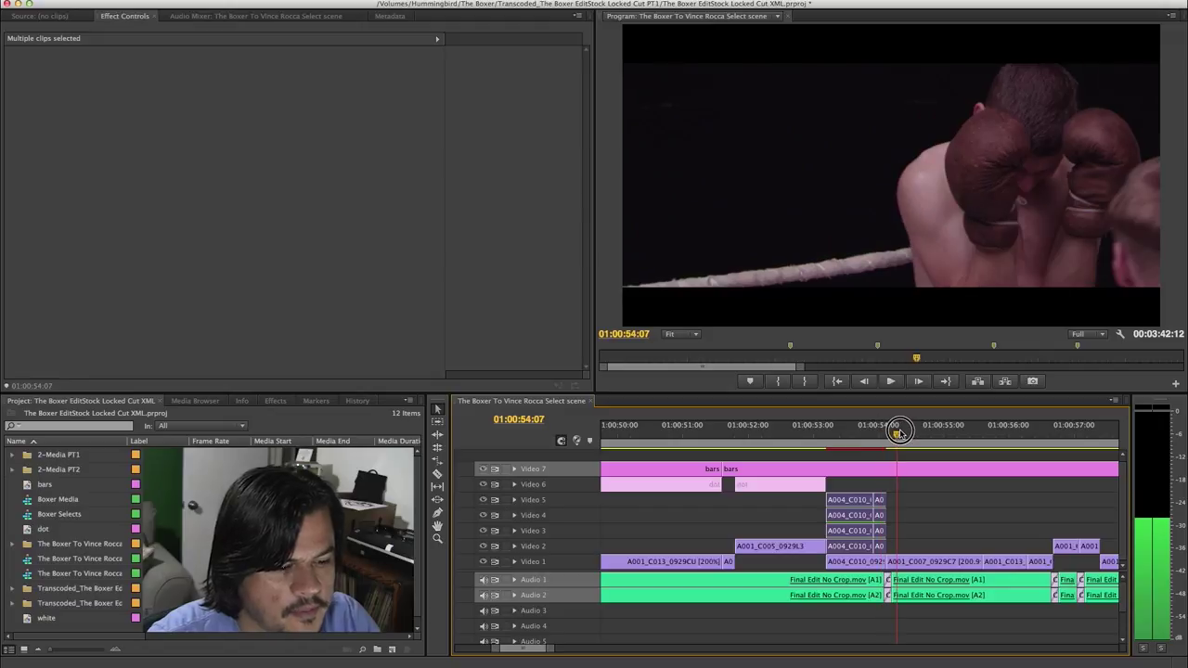
- Replay the shots from 01:00:53:08 to 01:00:56:05 and select the bars clip on Video 7
key(minus)
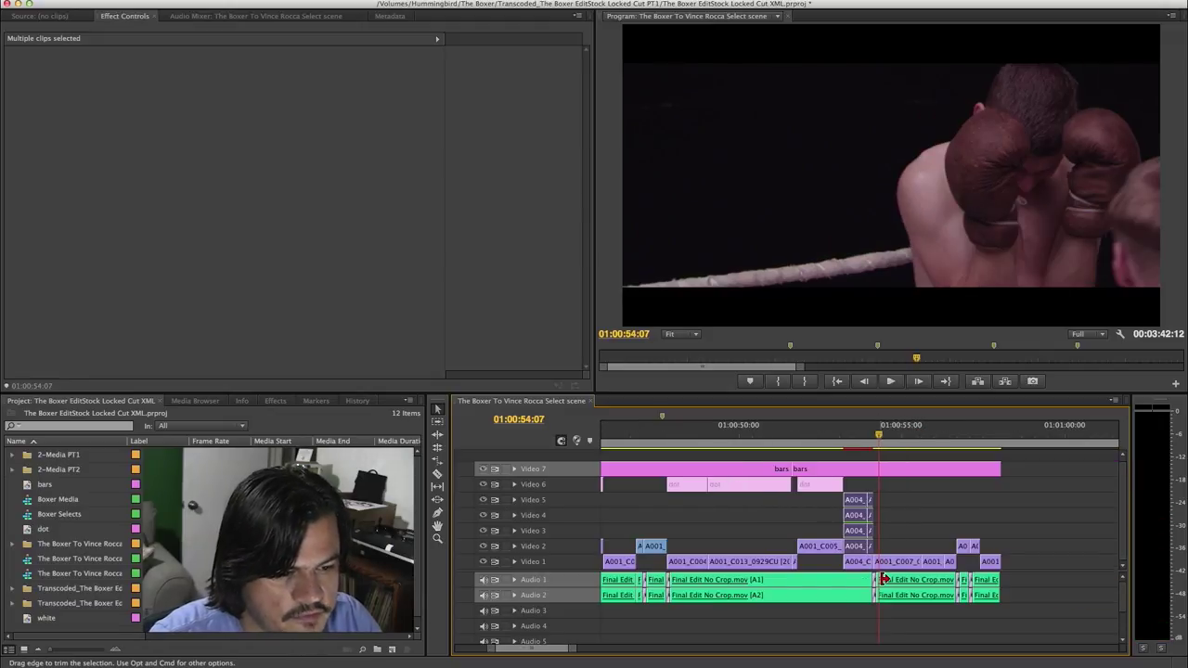
drag(879, 440, 847, 436)
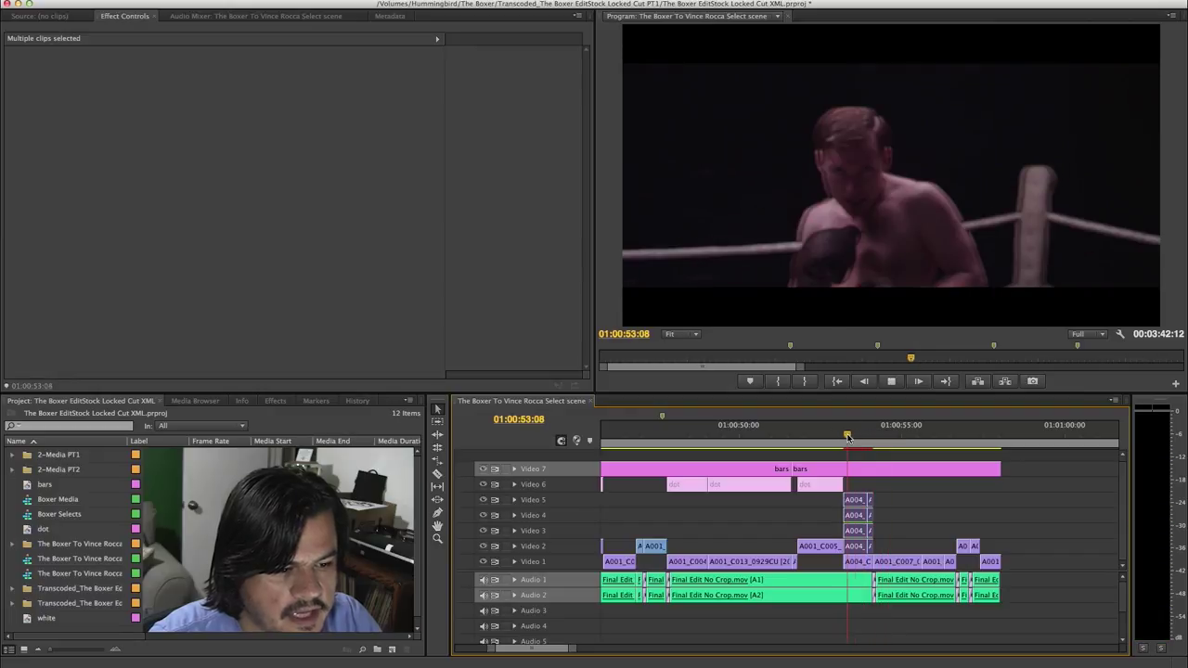
key(space)
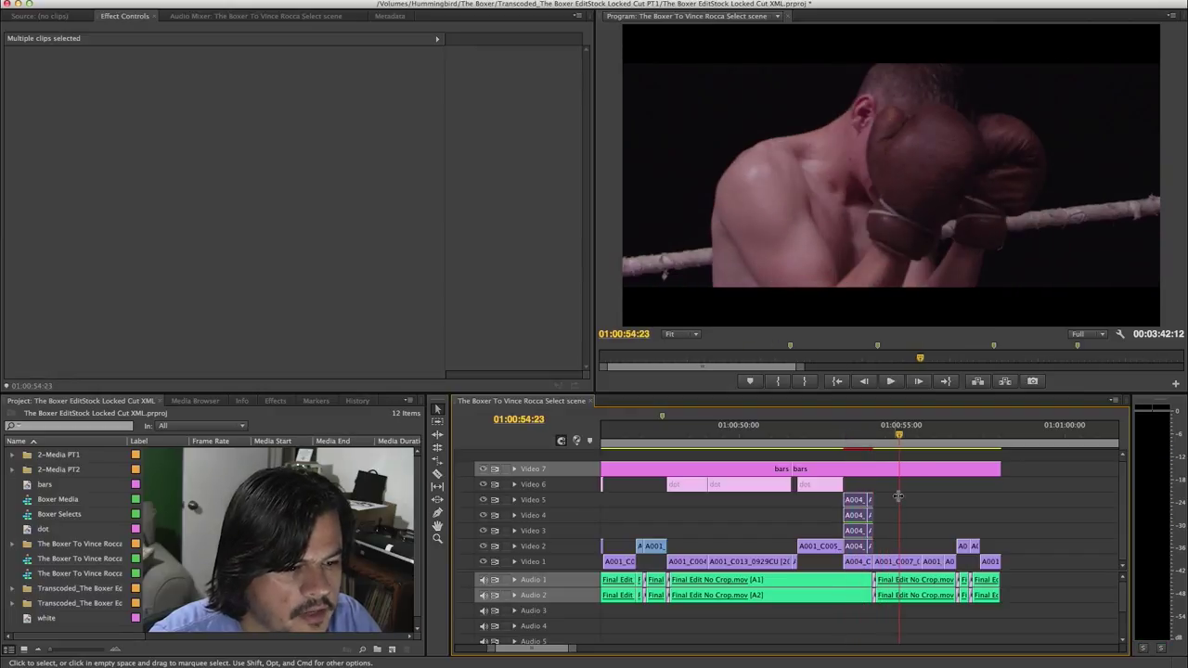
drag(917, 438, 945, 440)
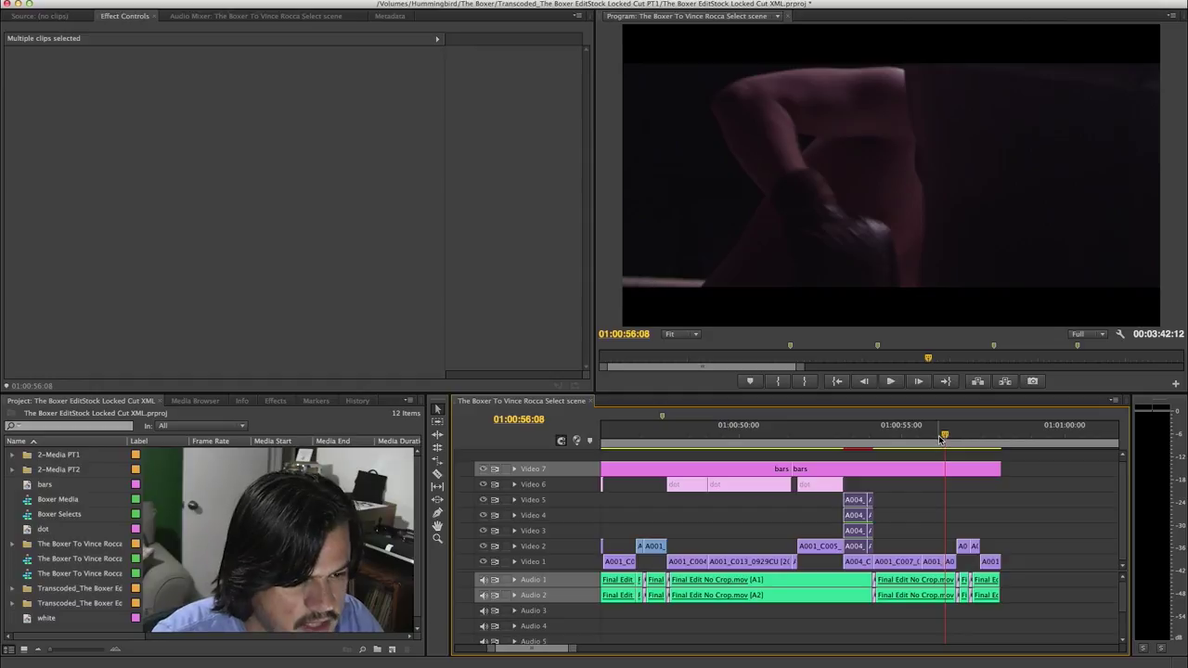
key(space)
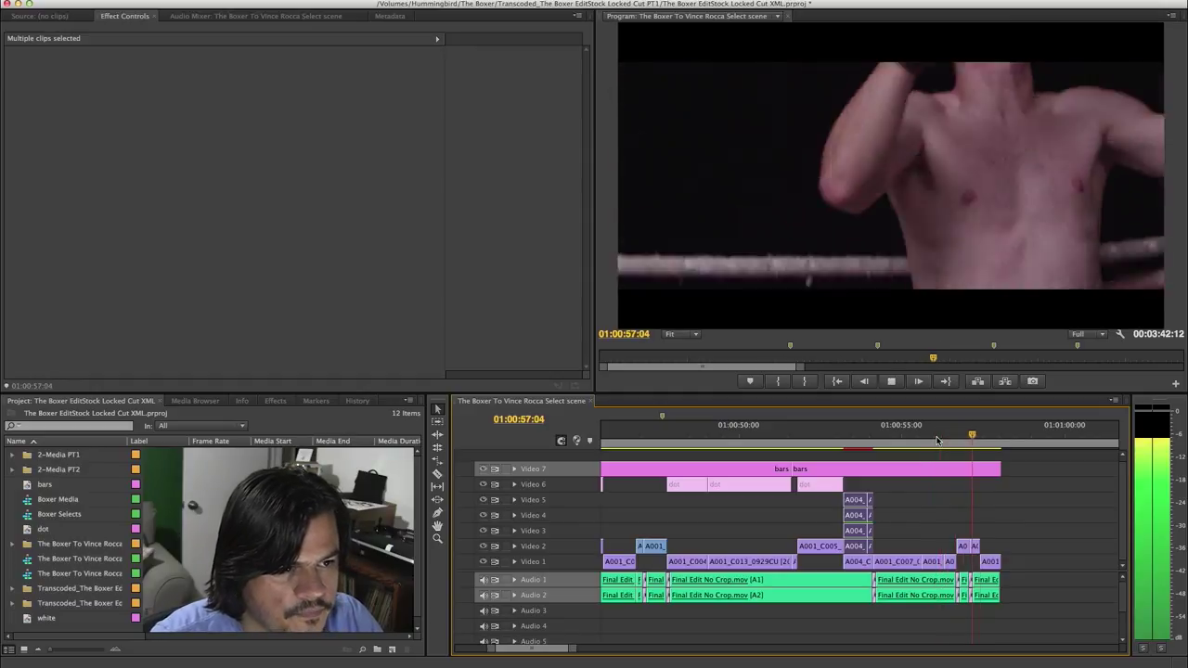
click(937, 440)
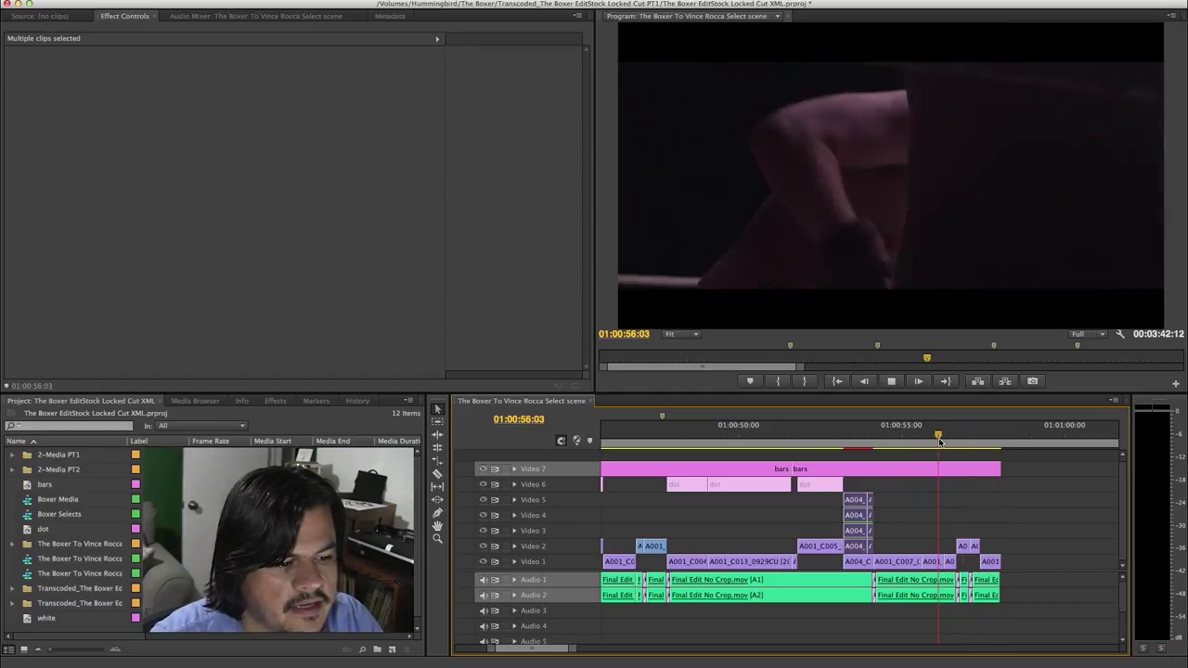
click(939, 440)
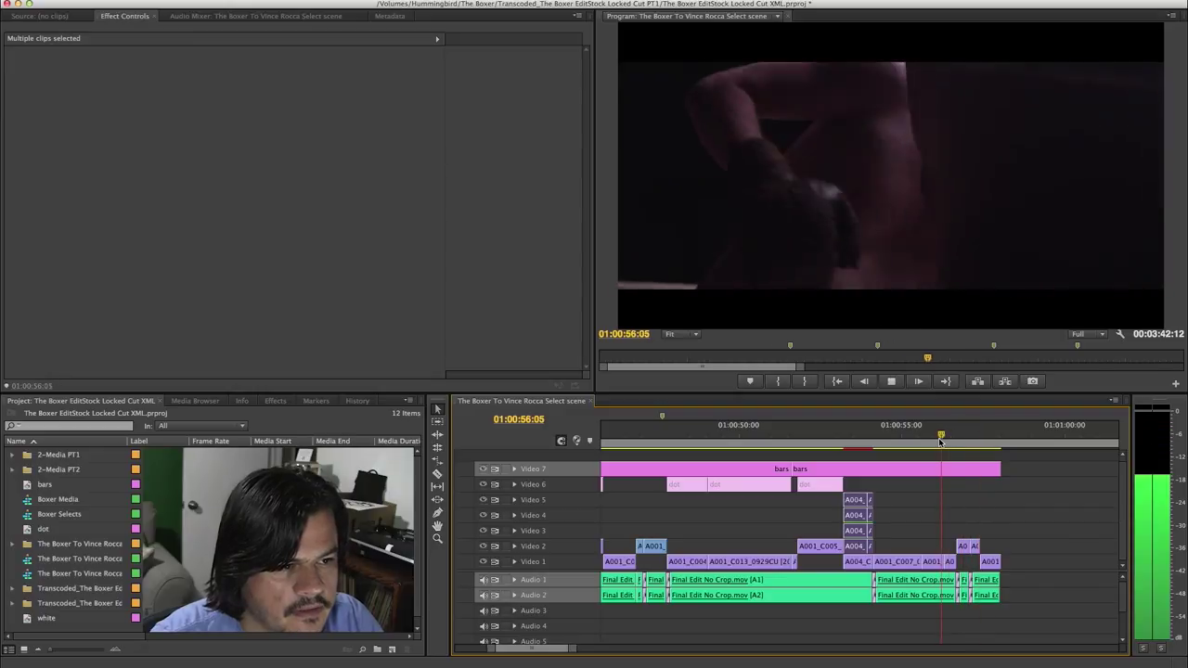
key(space)
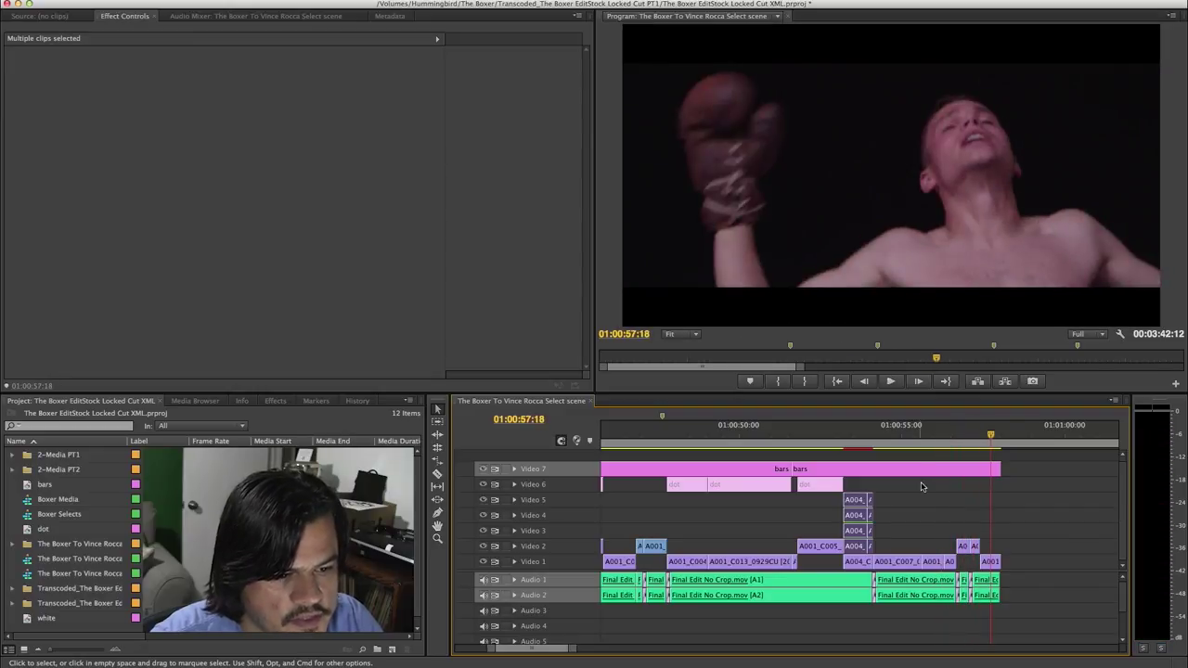
click(865, 472)
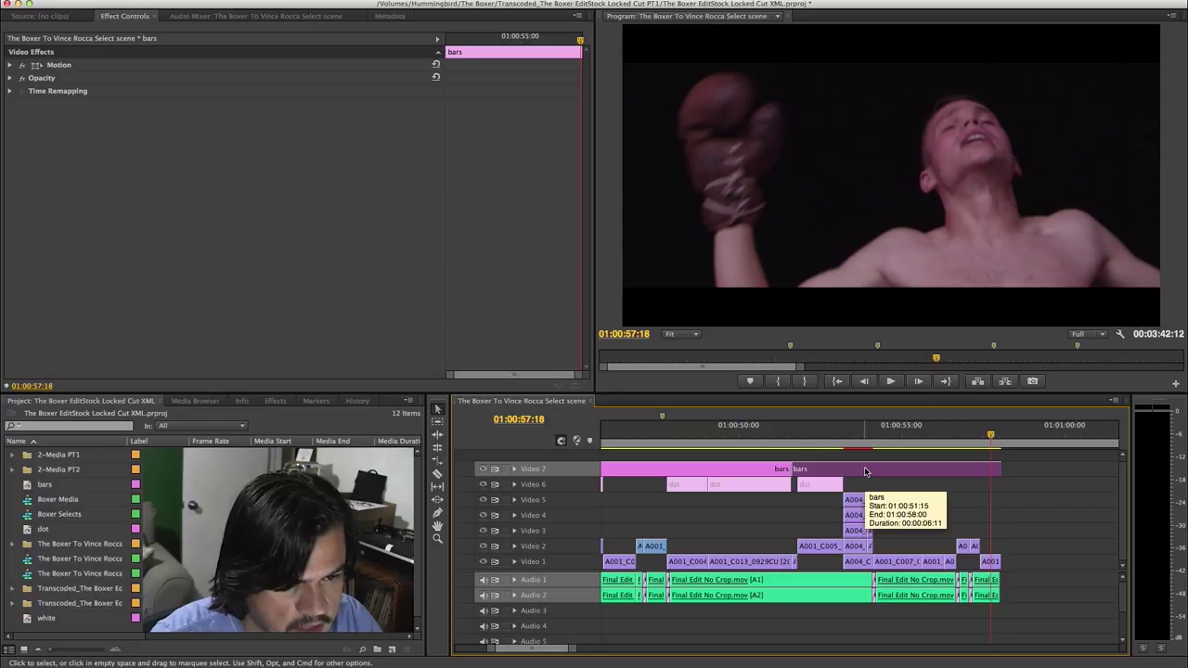
- Return the playhead to 01:00:51:15, then to the start of the first clip
click(782, 437)
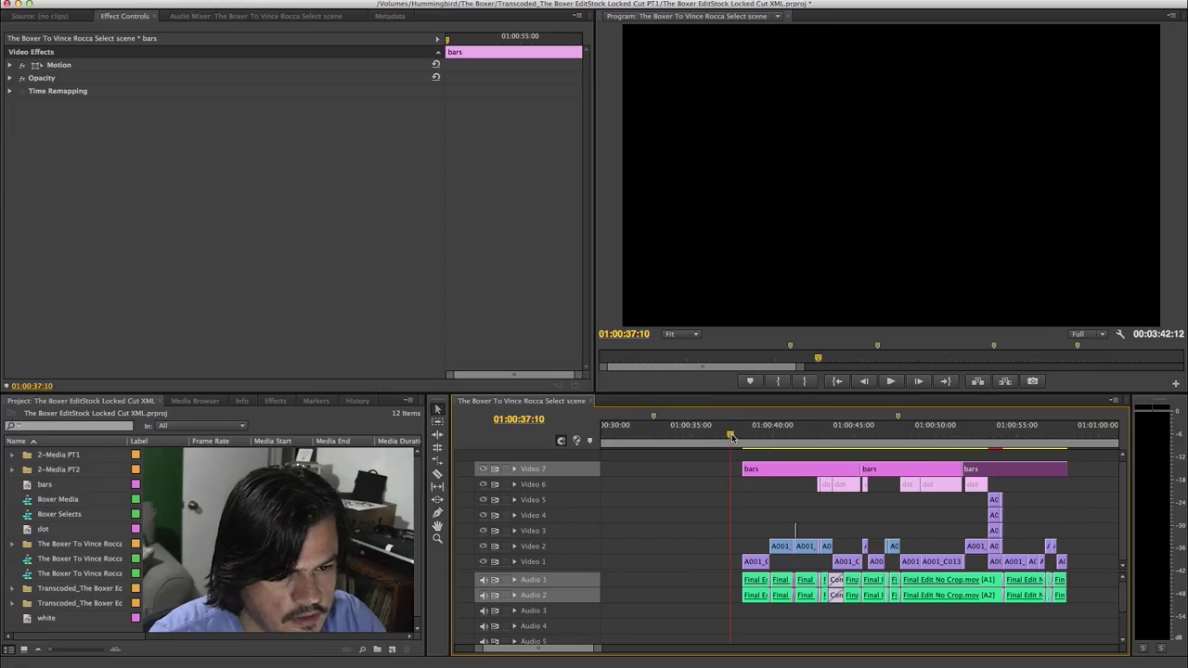
drag(731, 437, 733, 437)
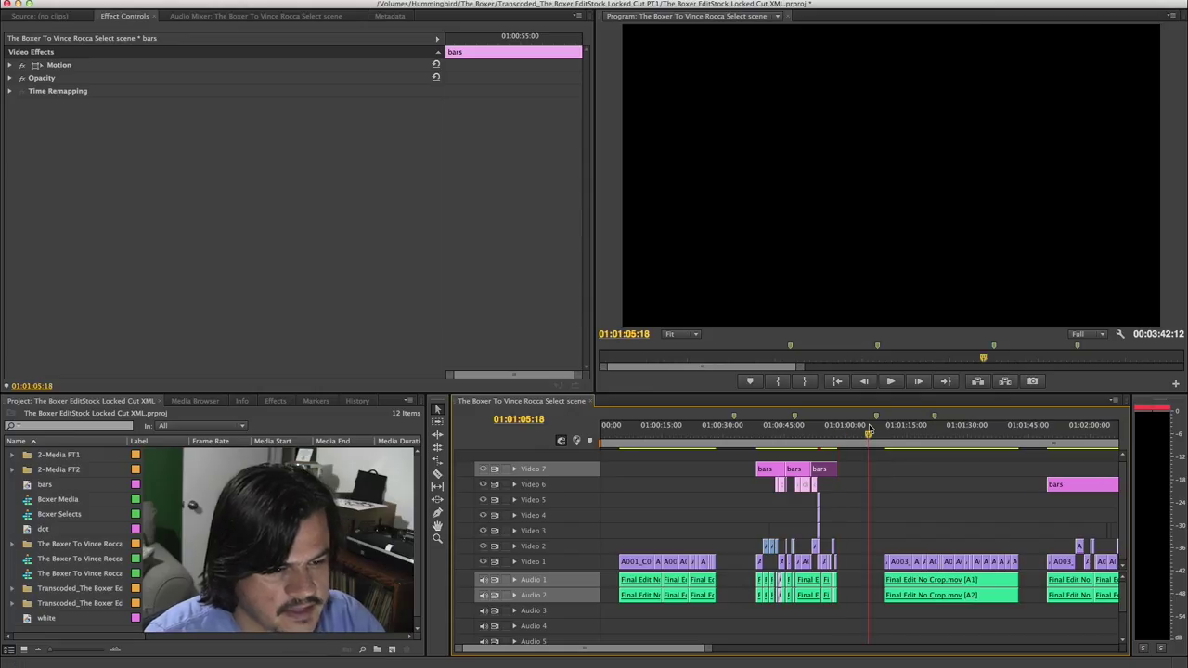
- Rewatch the fight shots from 01:01:13:01 through to 01:01:18:08
key(Down)
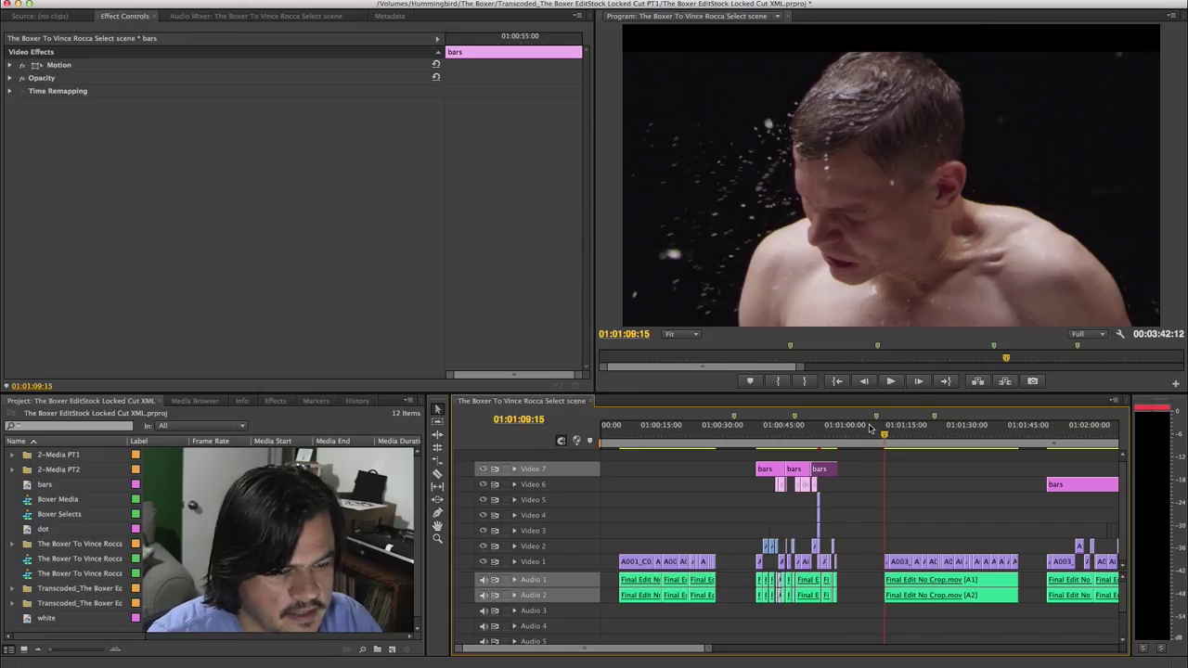
scroll(888, 472, down, 5)
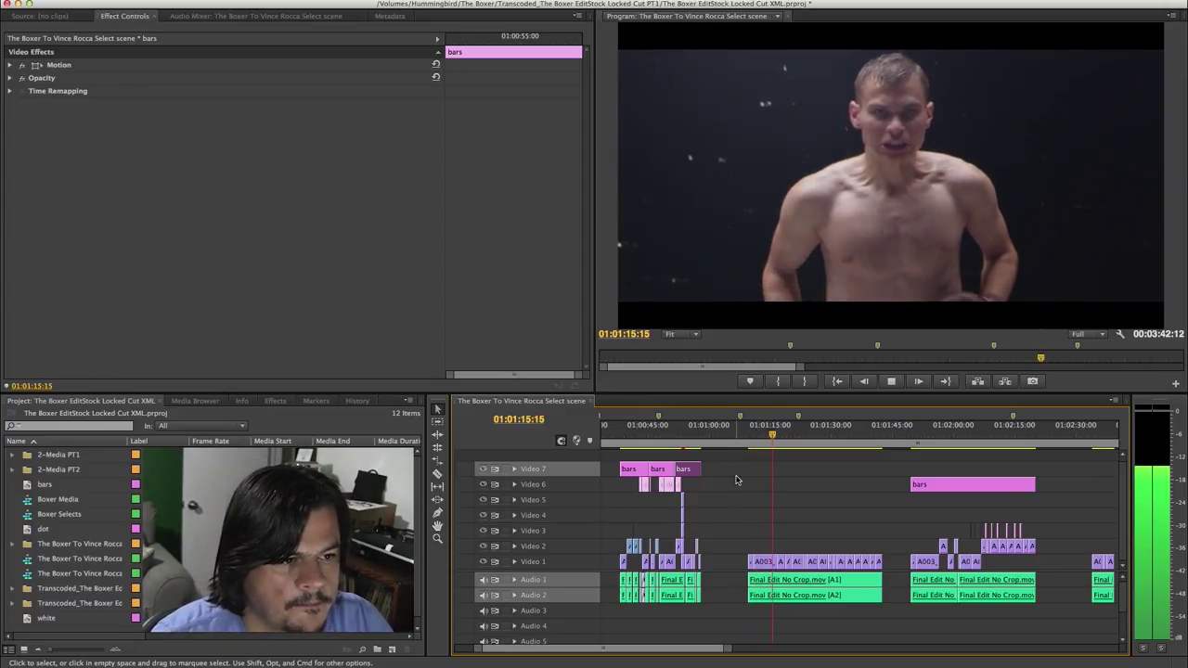
key(space)
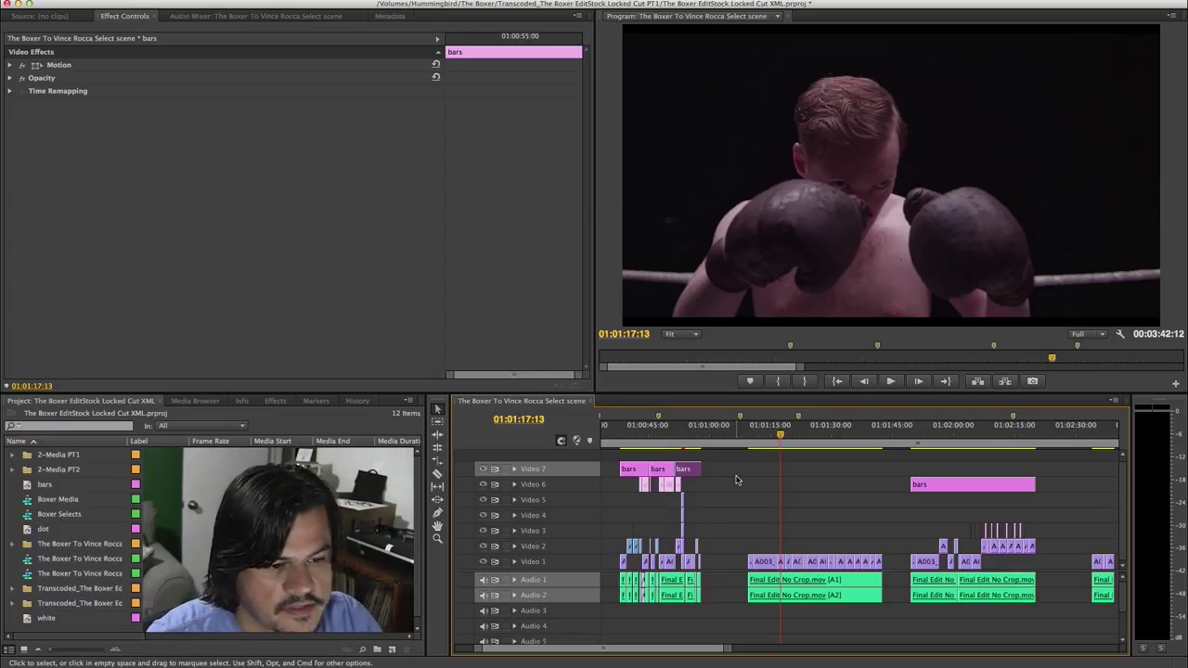
click(763, 437)
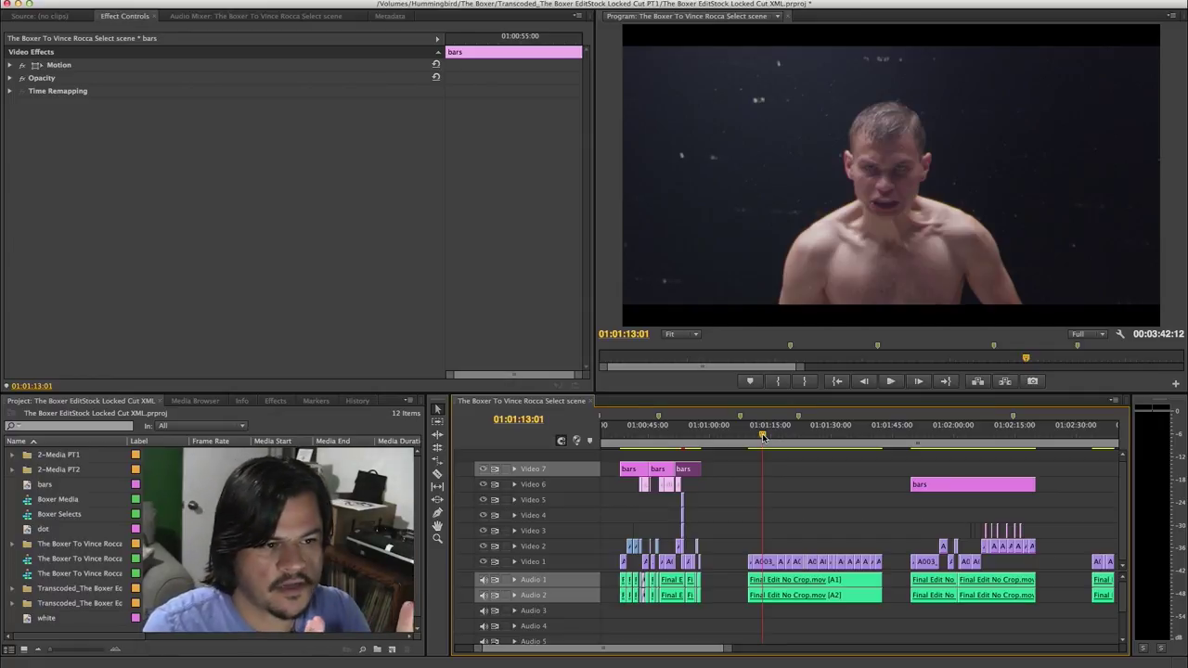
key(space)
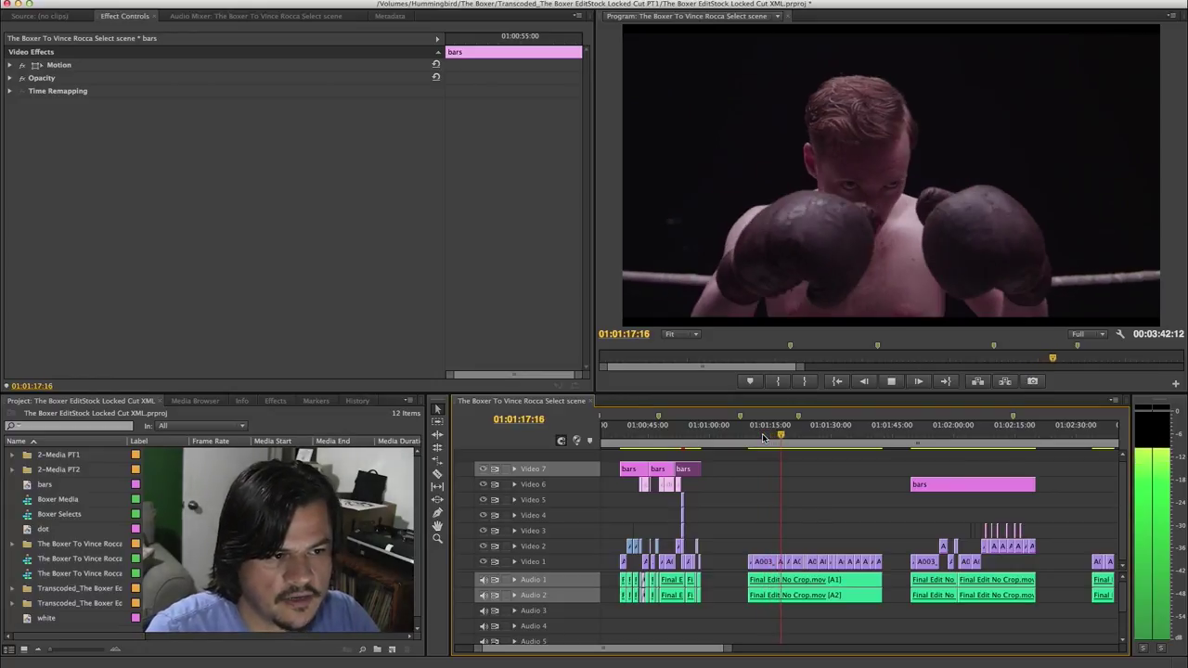
key(space)
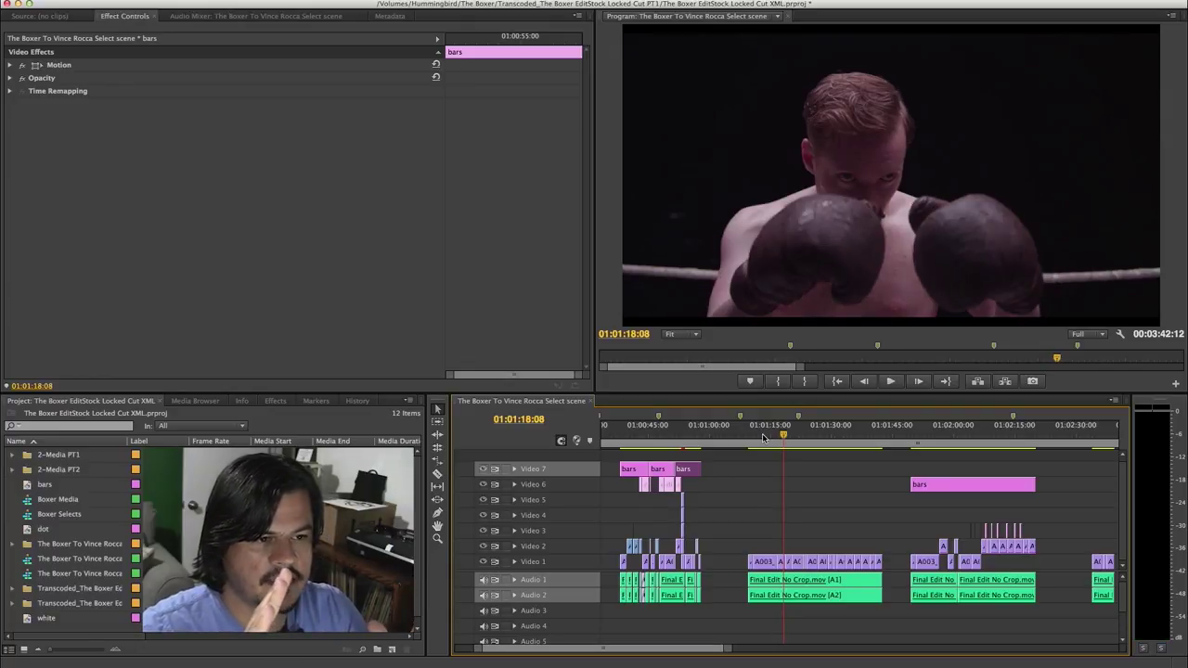
- Play the fight shots to 01:01:34:23, then rewatch 01:01:14:13–01:01:19:14 on the two-boxer shot
key(space)
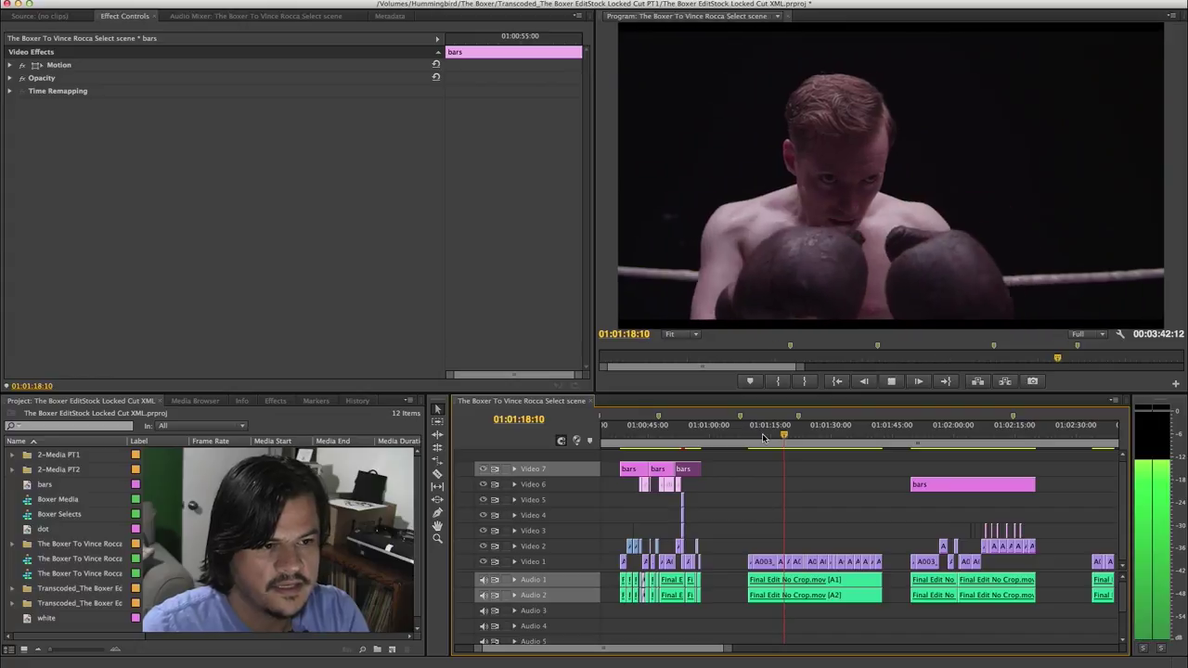
key(space)
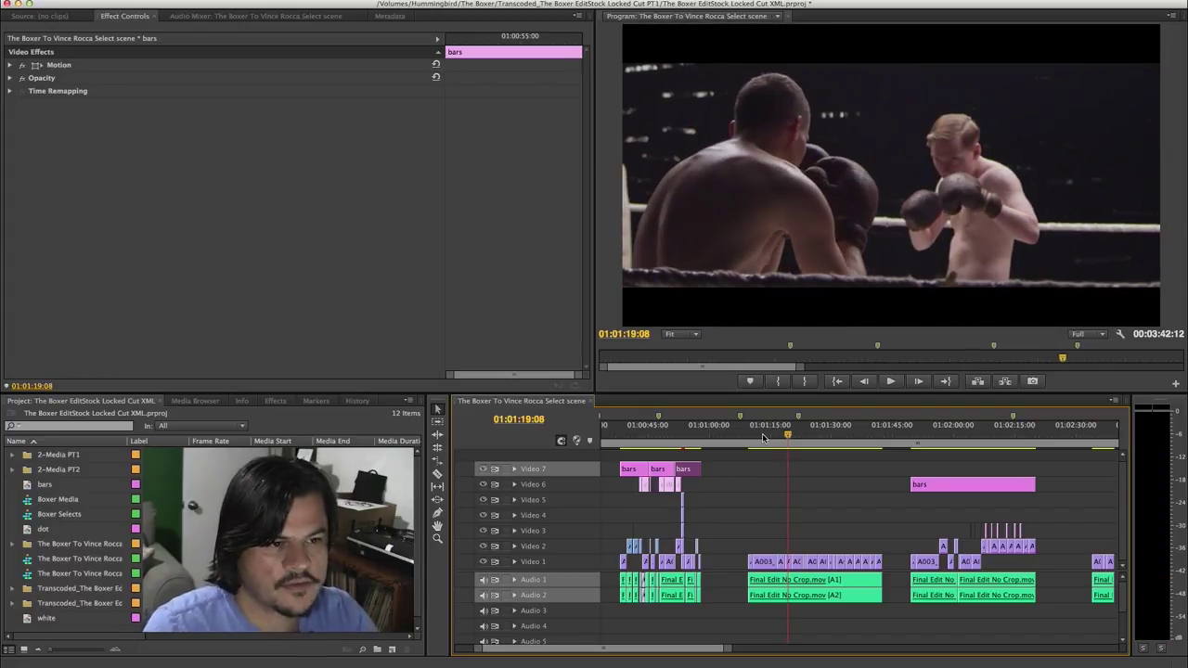
key(space)
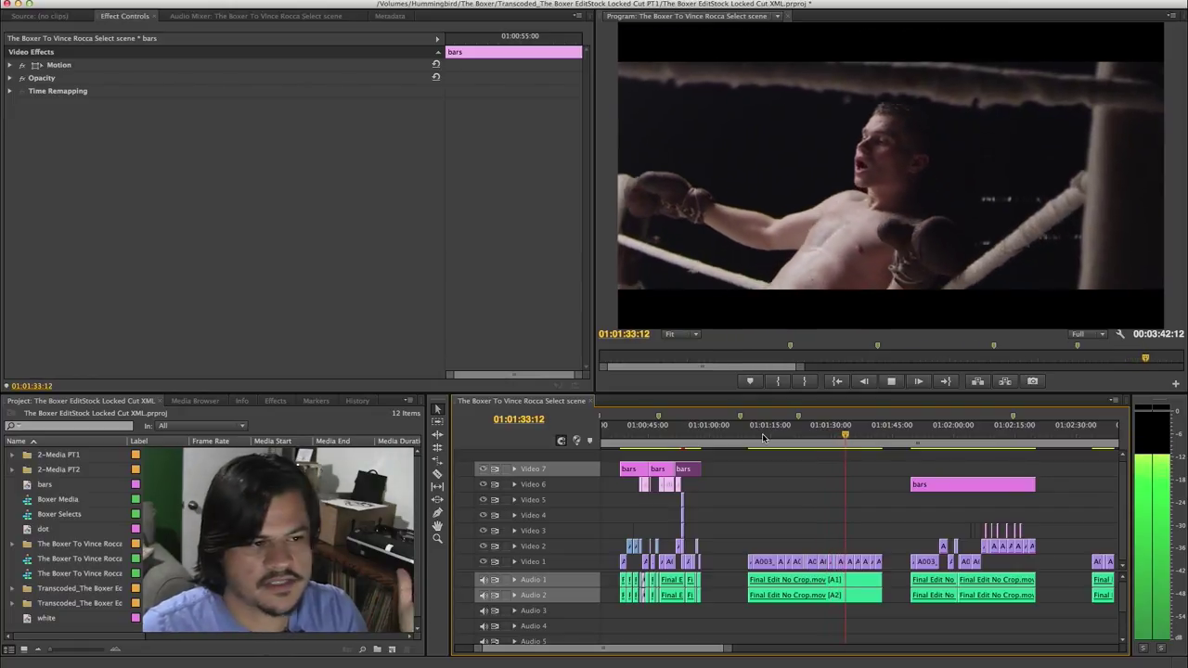
key(space)
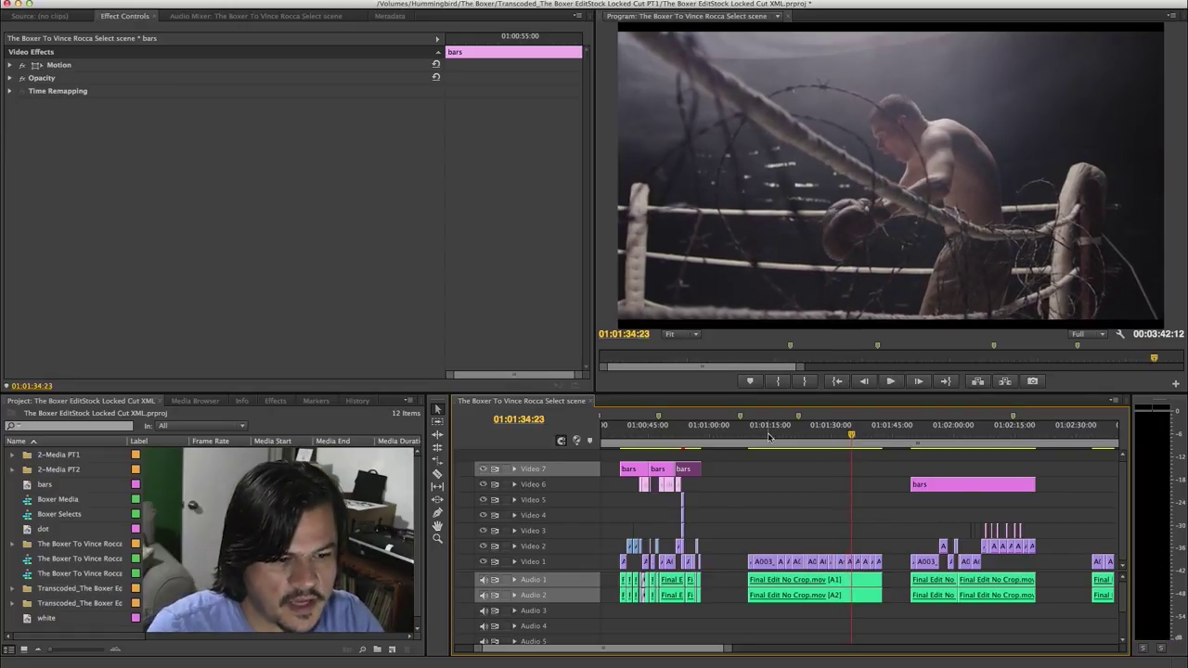
click(769, 437)
drag(769, 436, 791, 436)
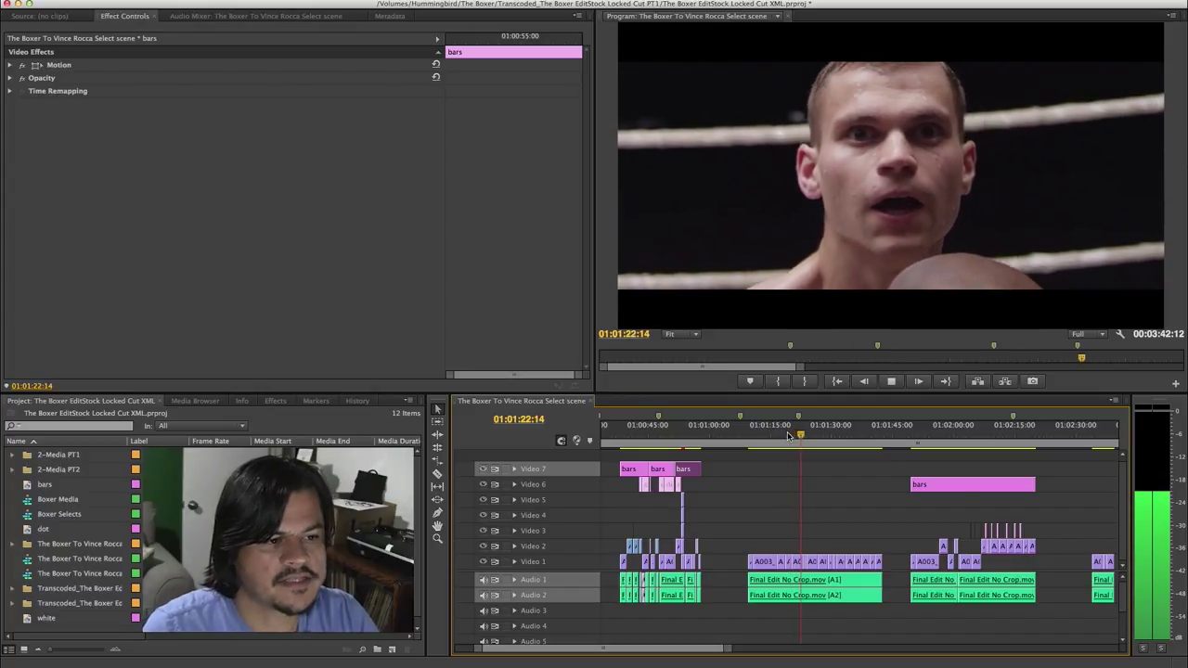
click(789, 436)
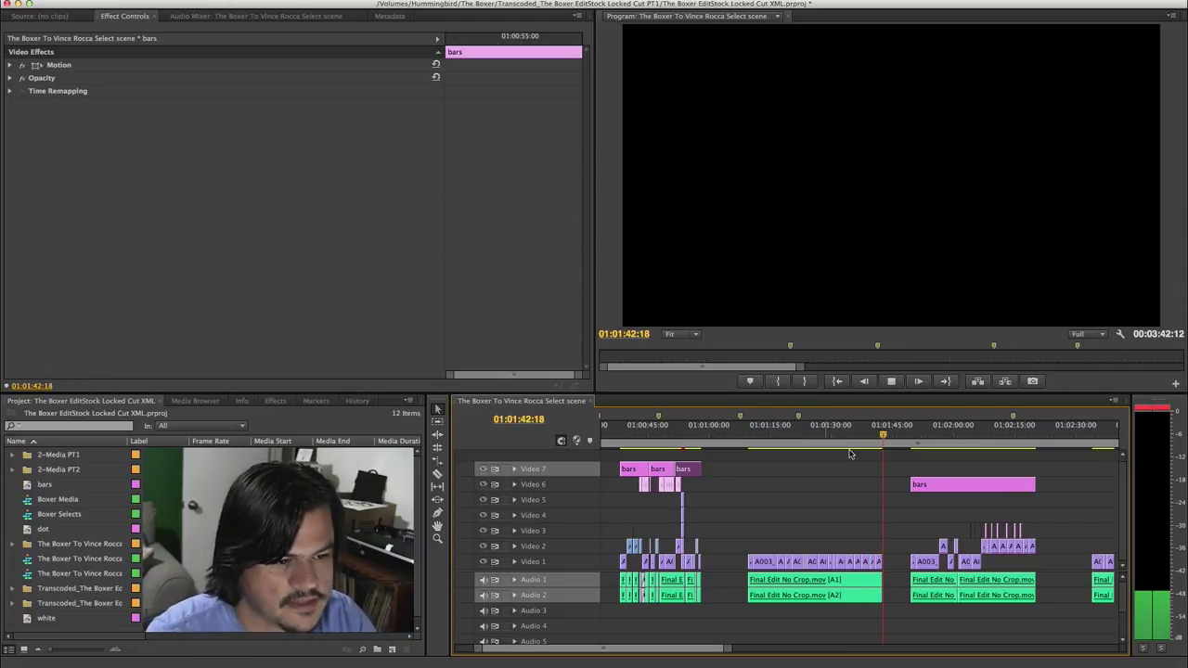
- Zoom in near 01:01:57 and toggle the shot's horizontal flip off and on to compare
drag(900, 441, 750, 474)
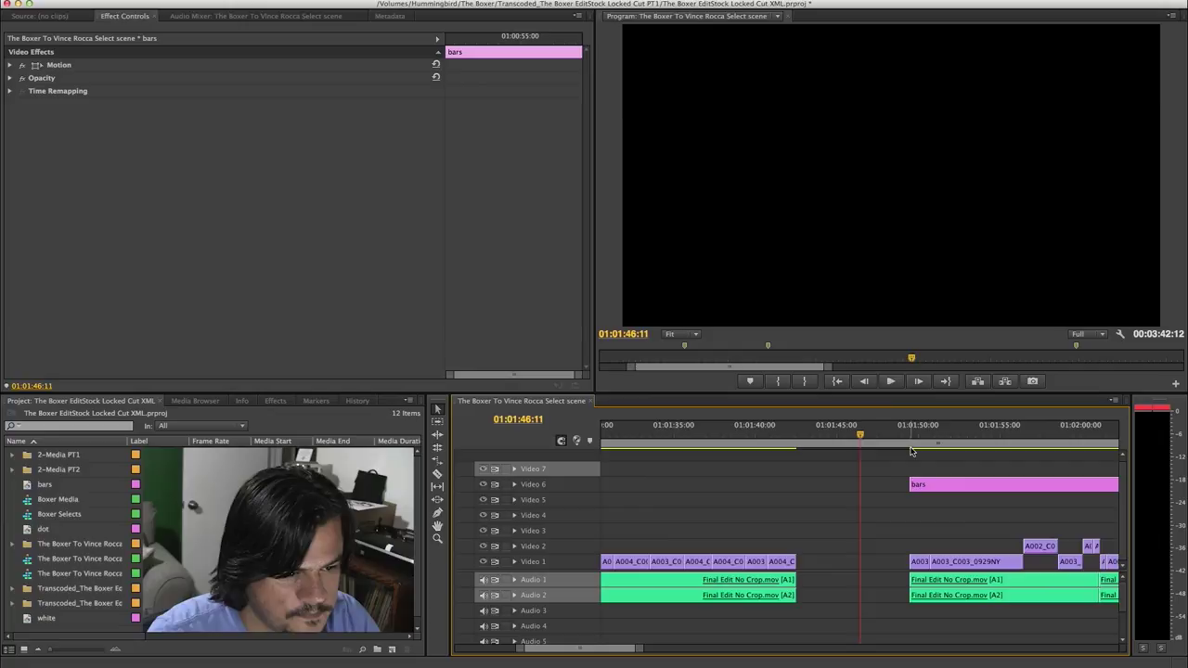
click(712, 429)
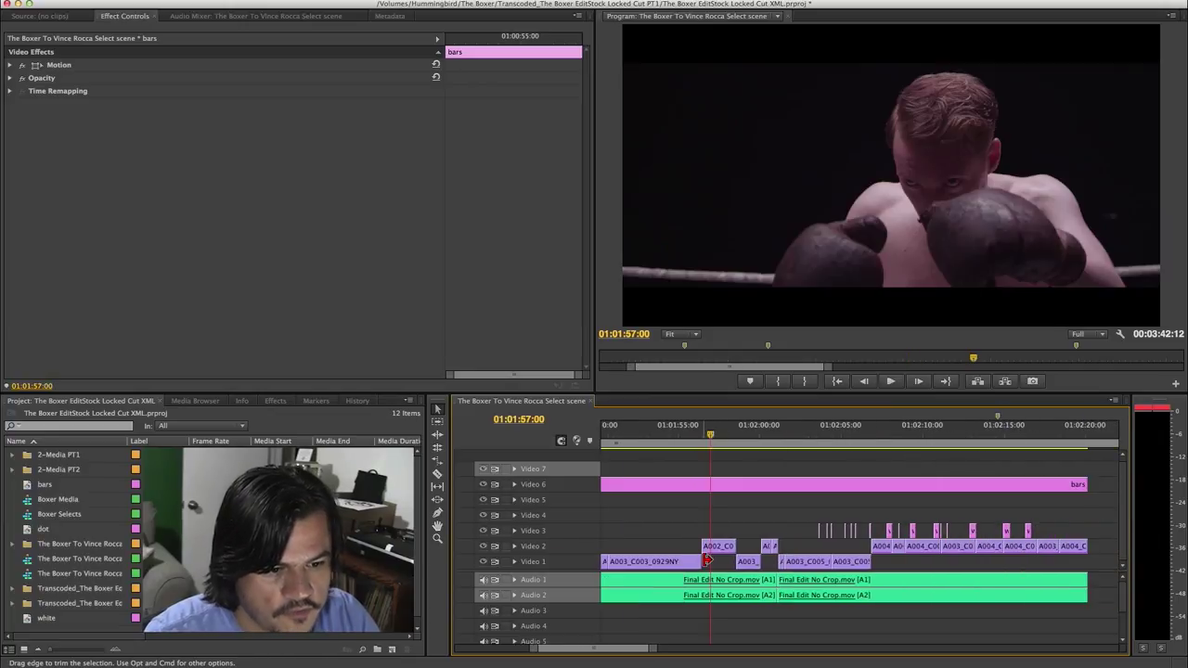
click(21, 107)
click(21, 106)
click(21, 107)
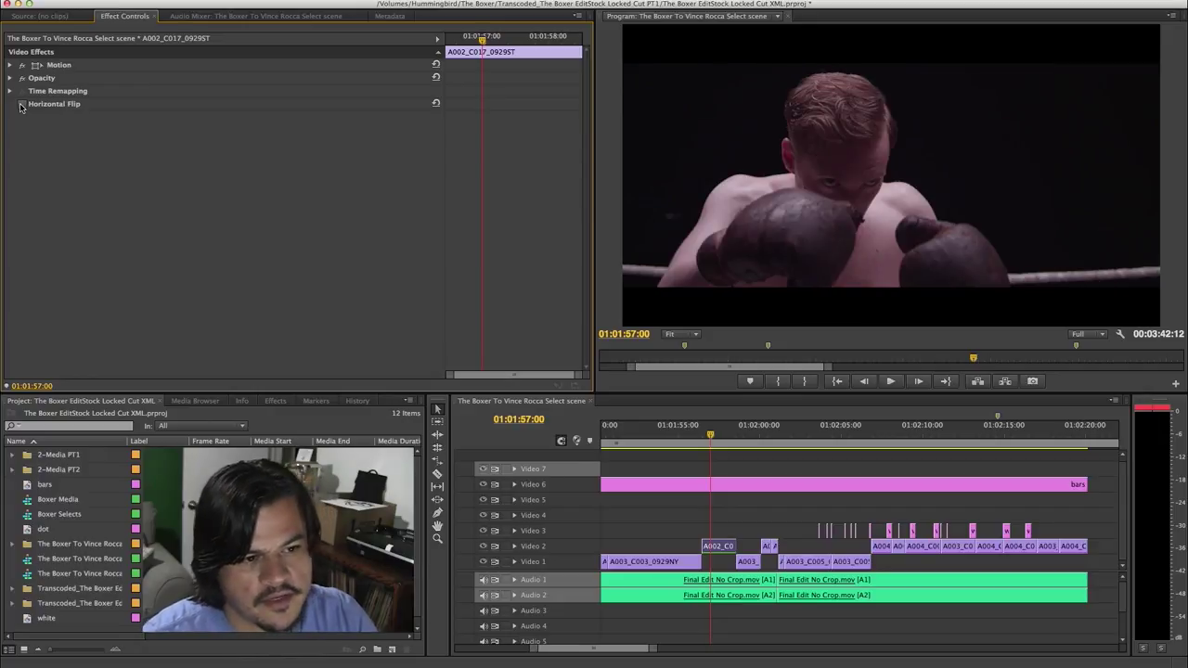
click(22, 107)
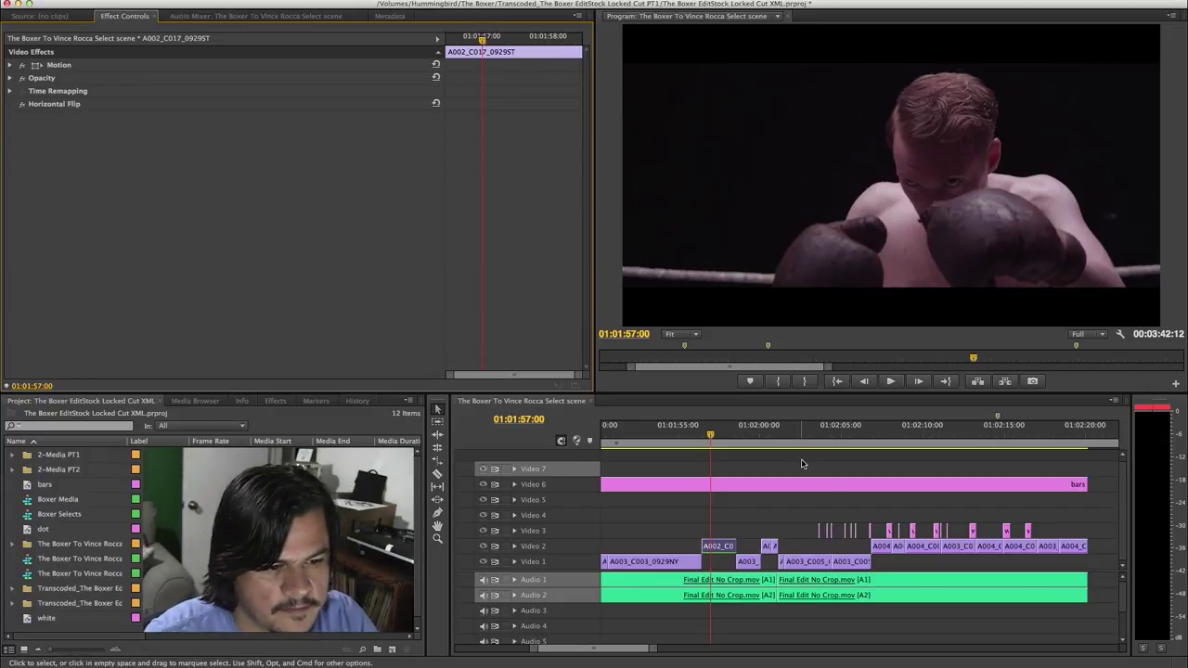
- Play the shots from around 01:02:00, then stop playback
click(766, 430)
drag(766, 435, 761, 438)
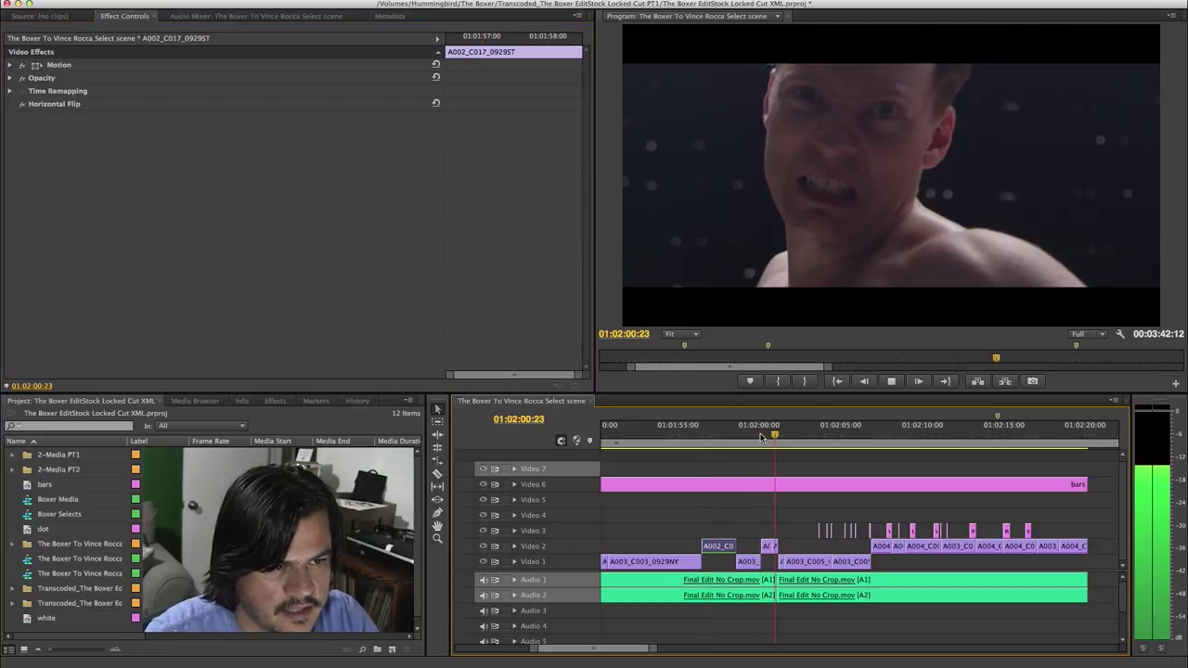
key(space)
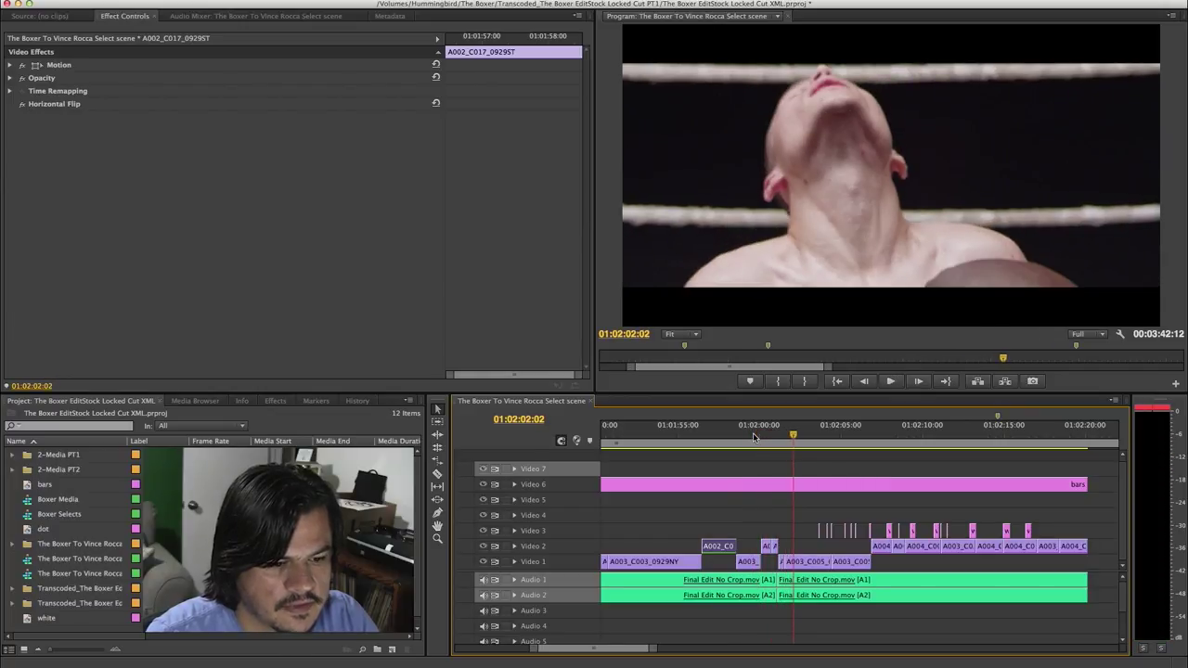
click(753, 436)
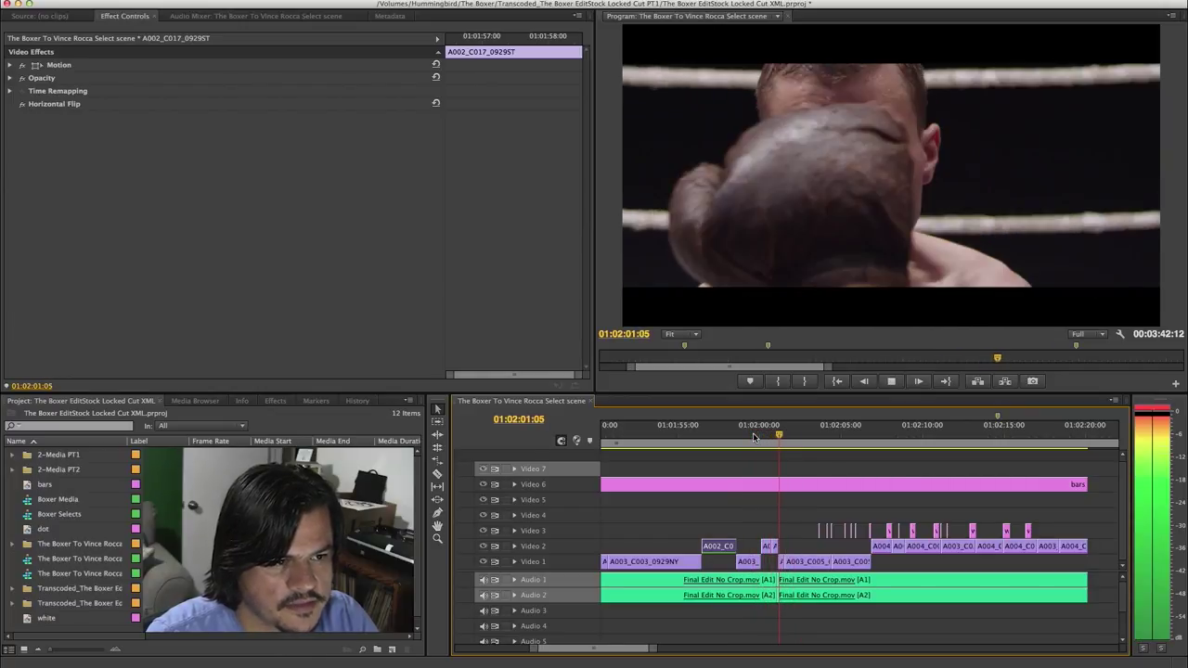
key(space)
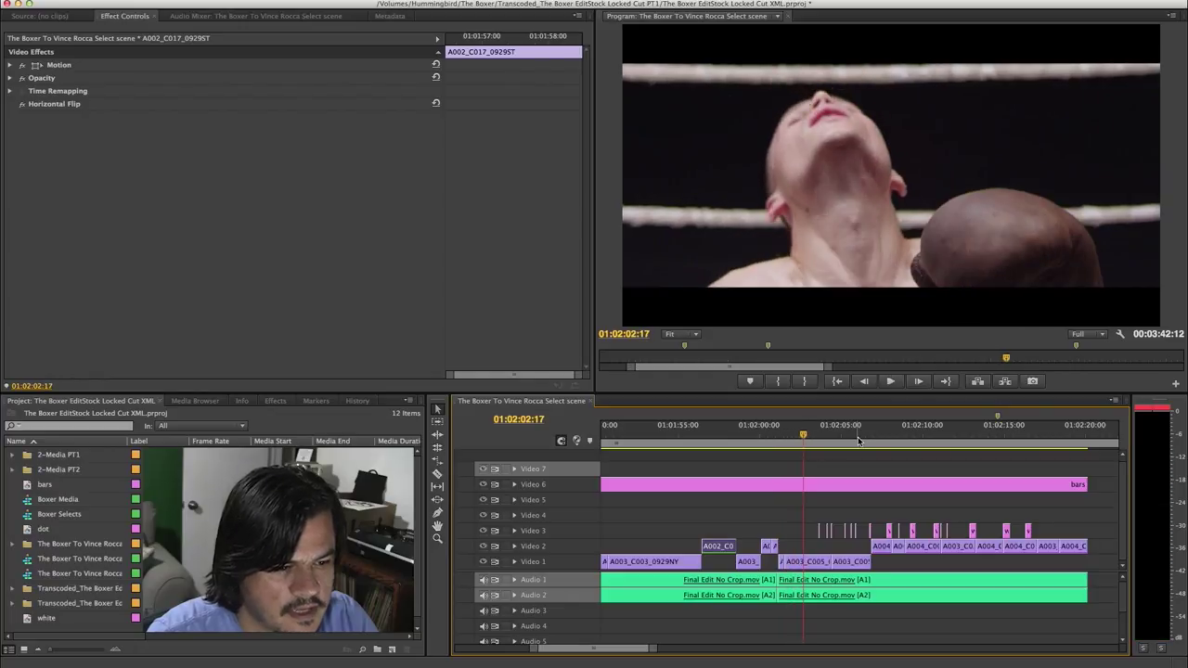
- Select the A004_C004 clip on Video 2 and preview it with and without its horizontal flip
click(875, 456)
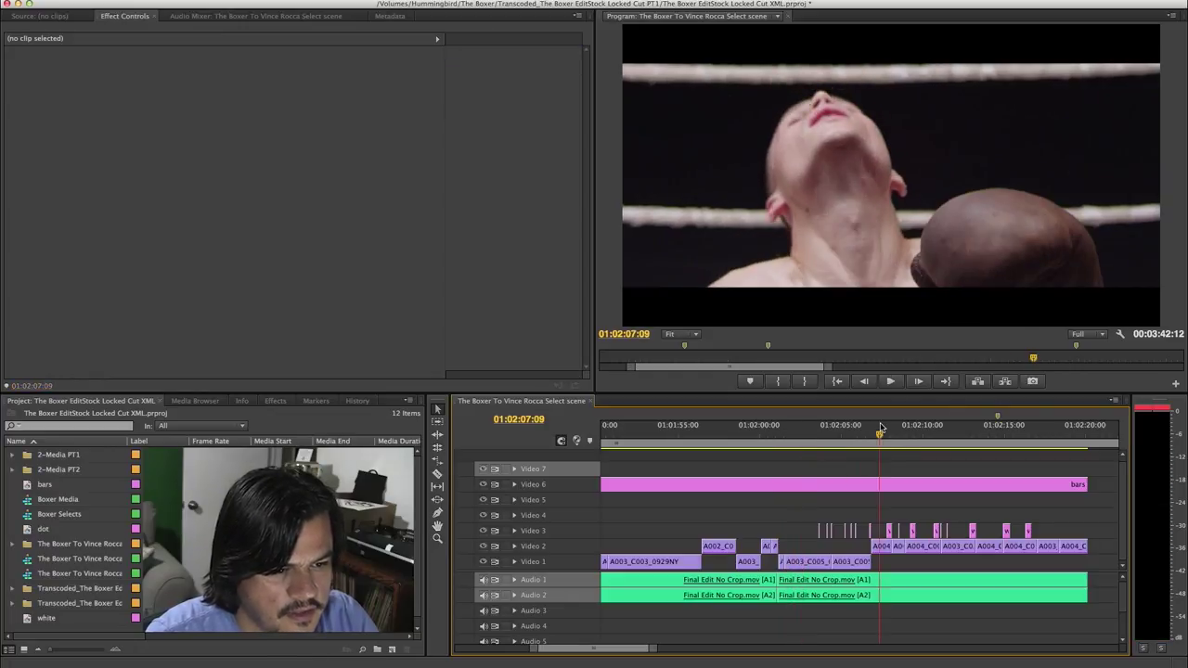
click(882, 546)
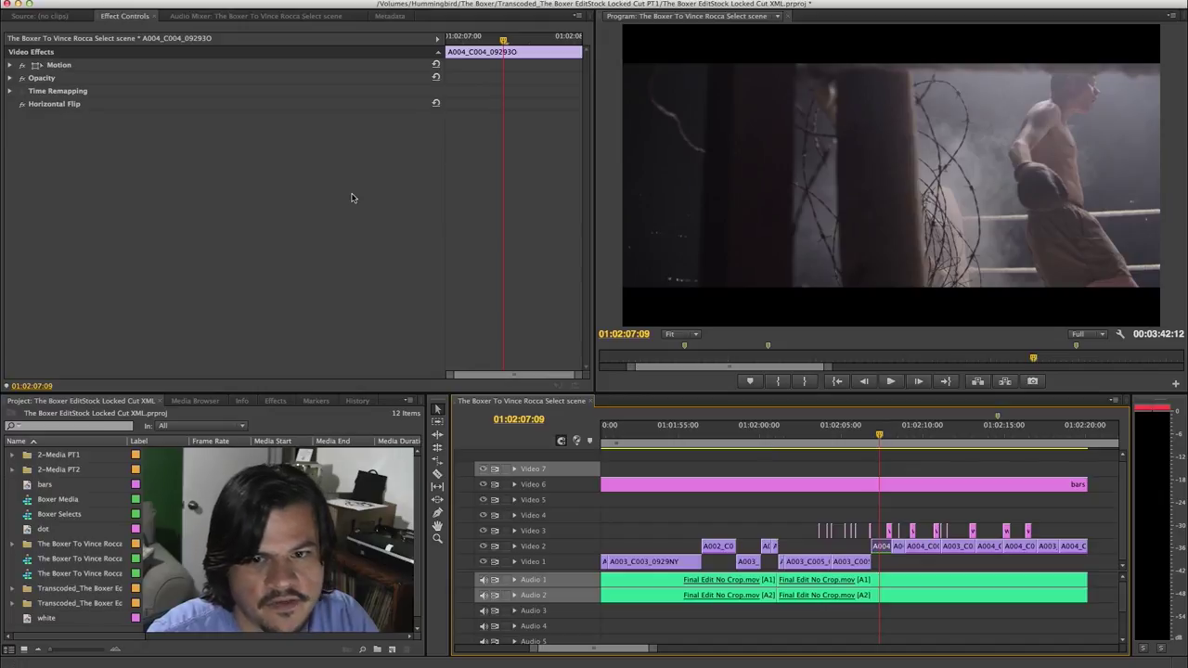
click(22, 104)
click(22, 104)
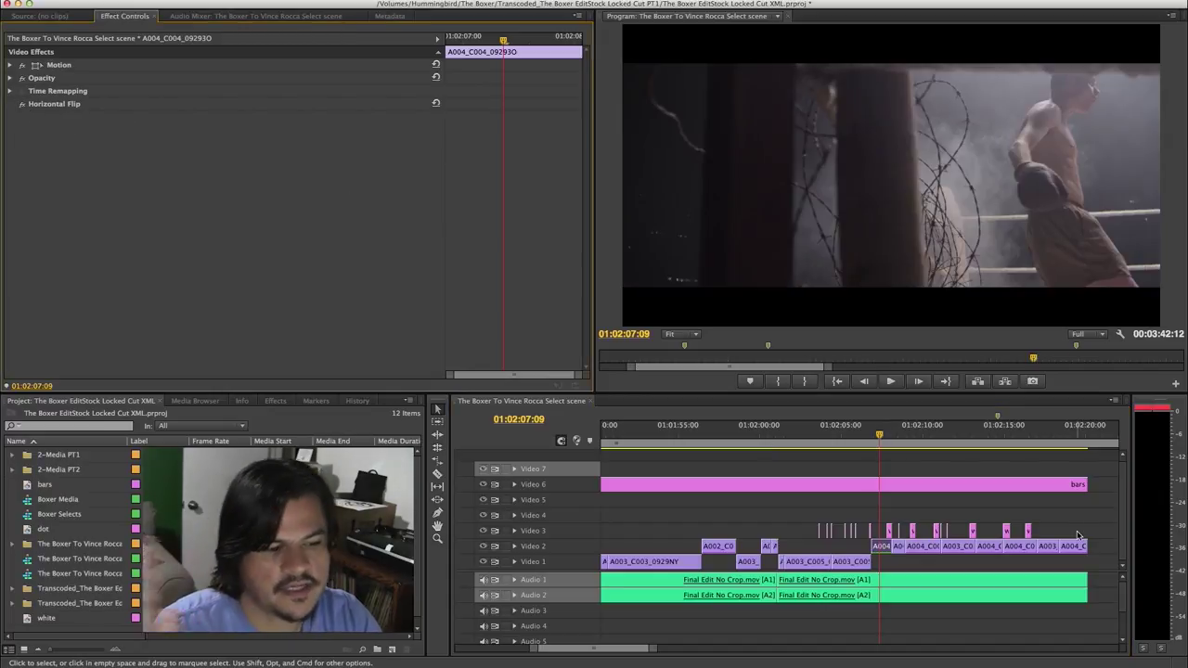
- Play from 01:02:03:11, stop at 01:02:05:22, and zoom the timeline out
click(815, 436)
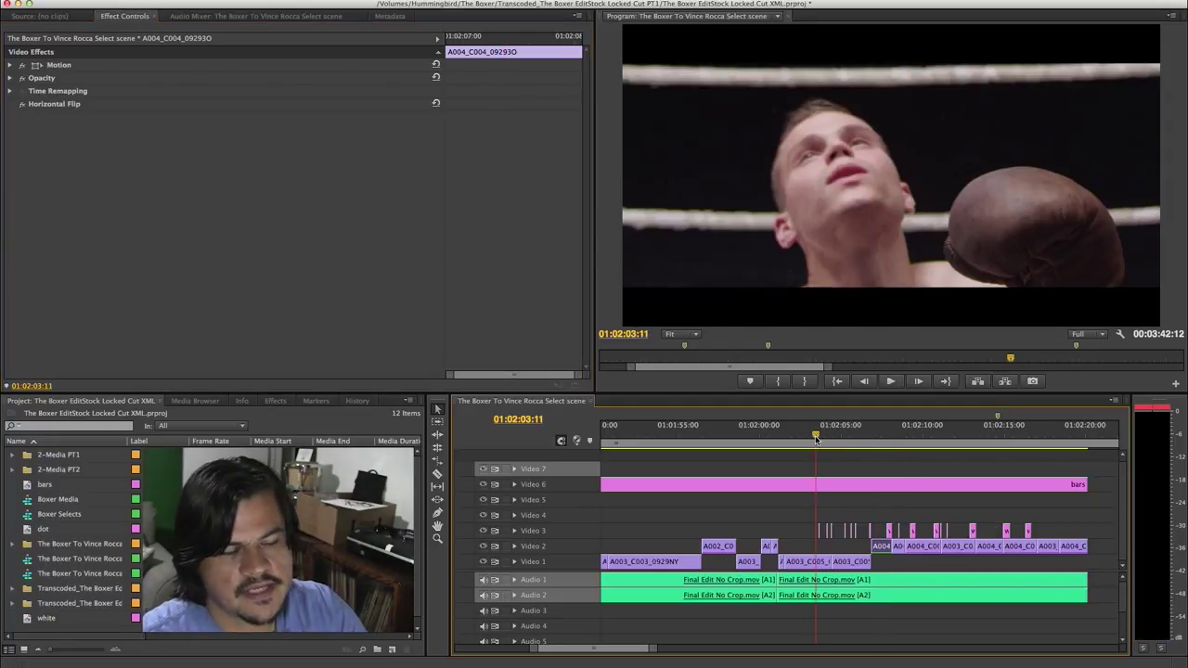
key(space)
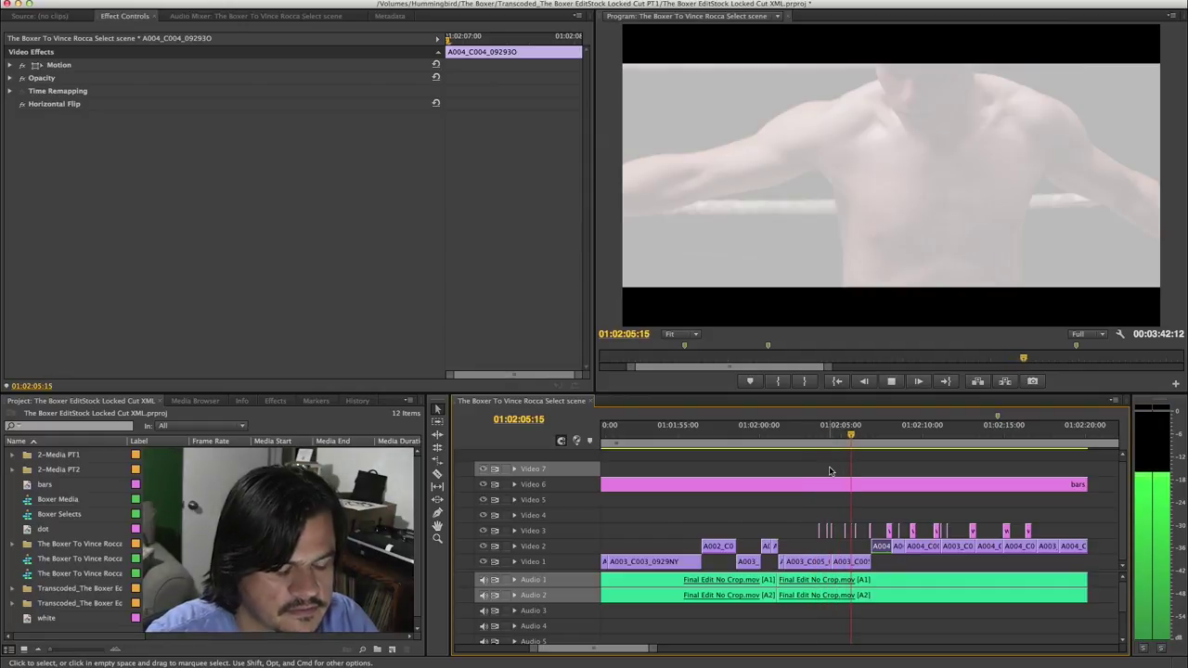
key(space)
key(minus)
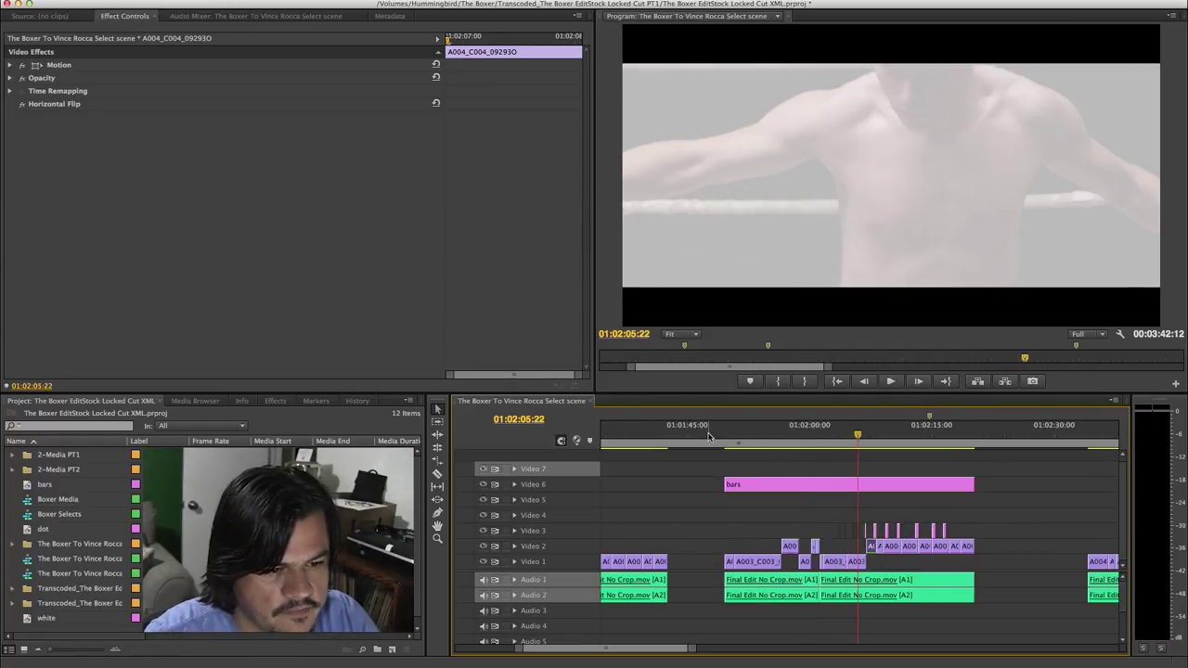
- Scrub from about 01:01:47 through the guarding close-ups and scroll down to the Video 5 dot clips
click(708, 436)
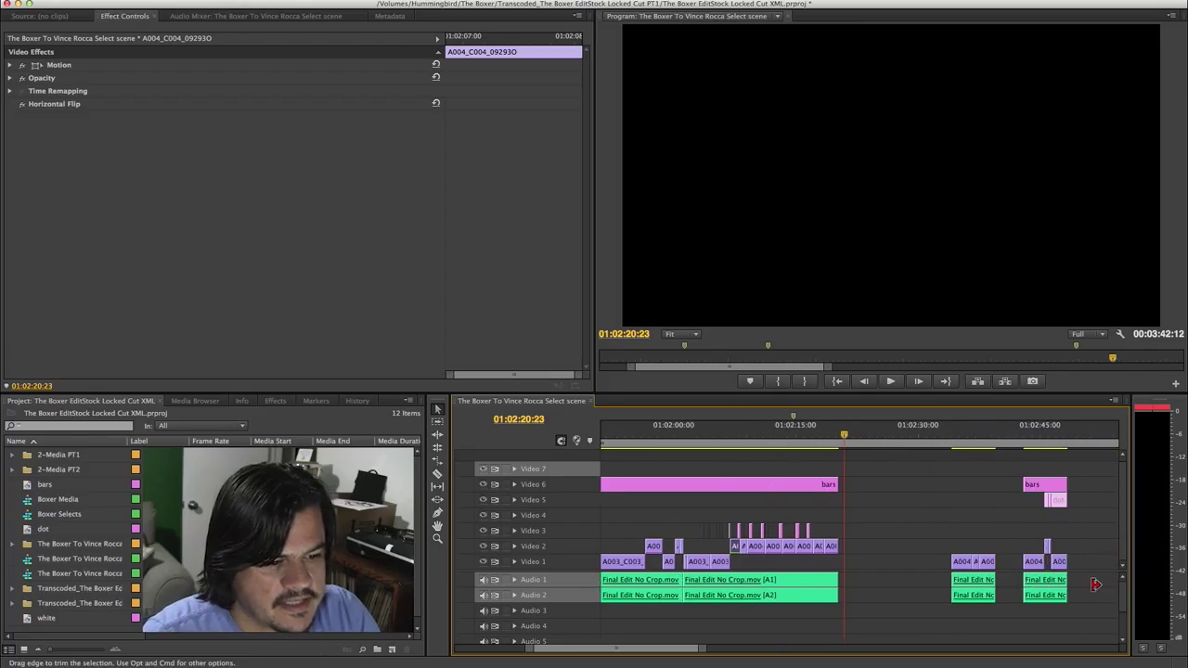
drag(898, 434, 901, 434)
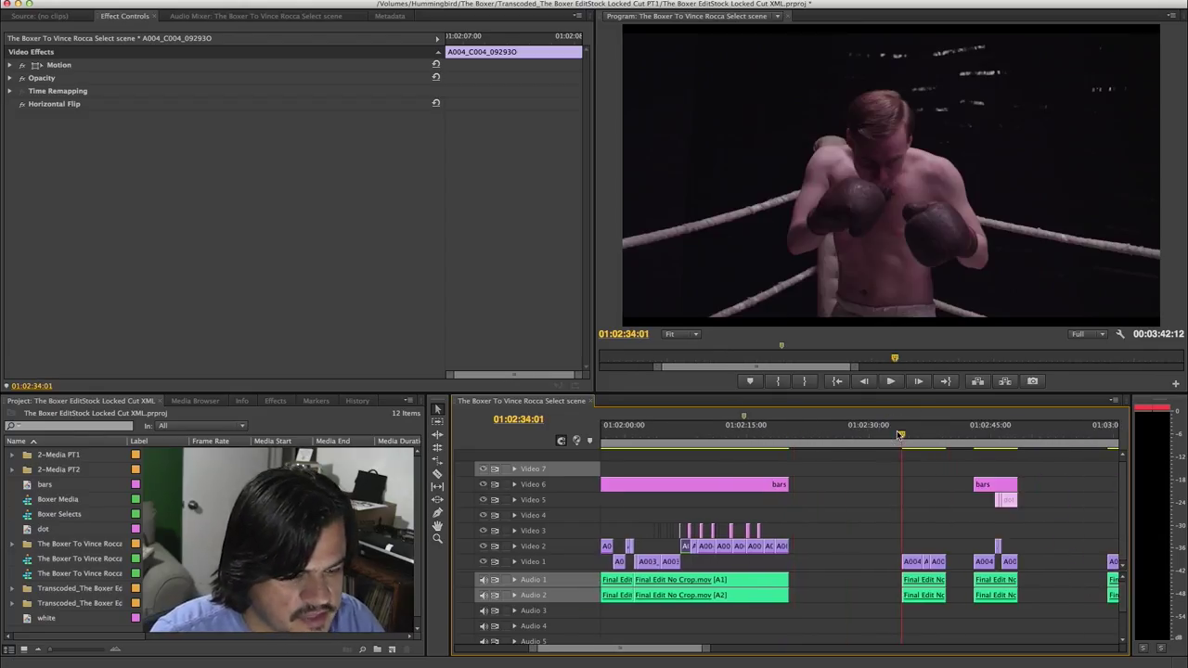
scroll(928, 470, down, 5)
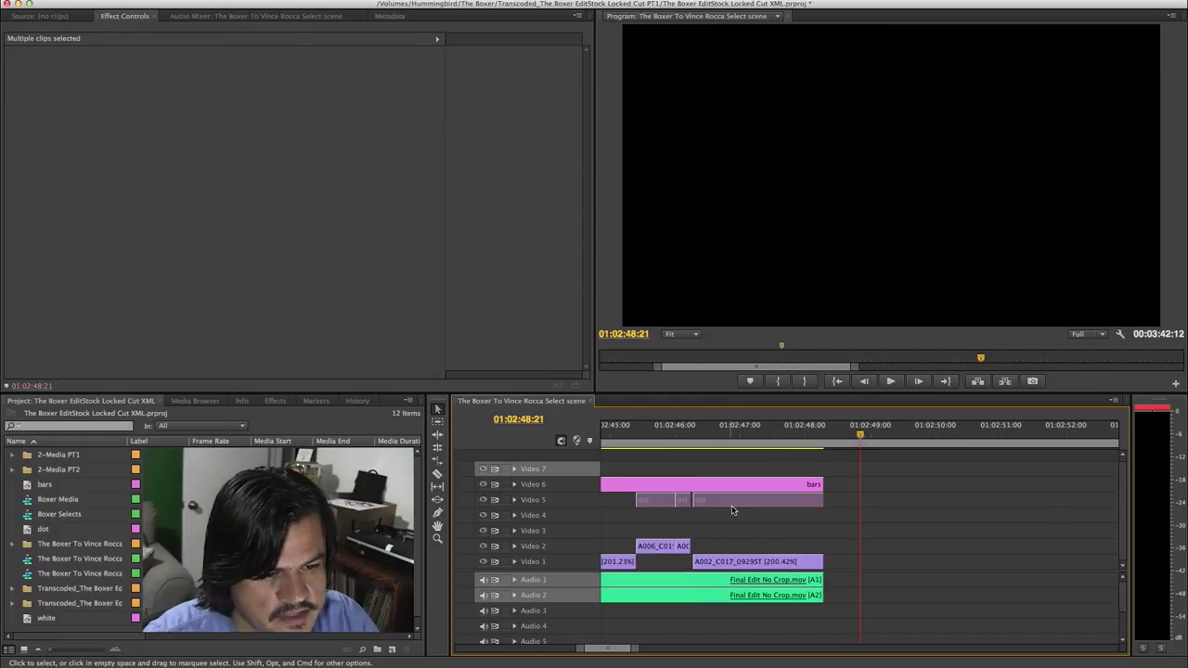
- Re-enable the Video 5 dot clips and scrub from 01:02:45:15 to check the overlay
right_click(737, 509)
click(764, 476)
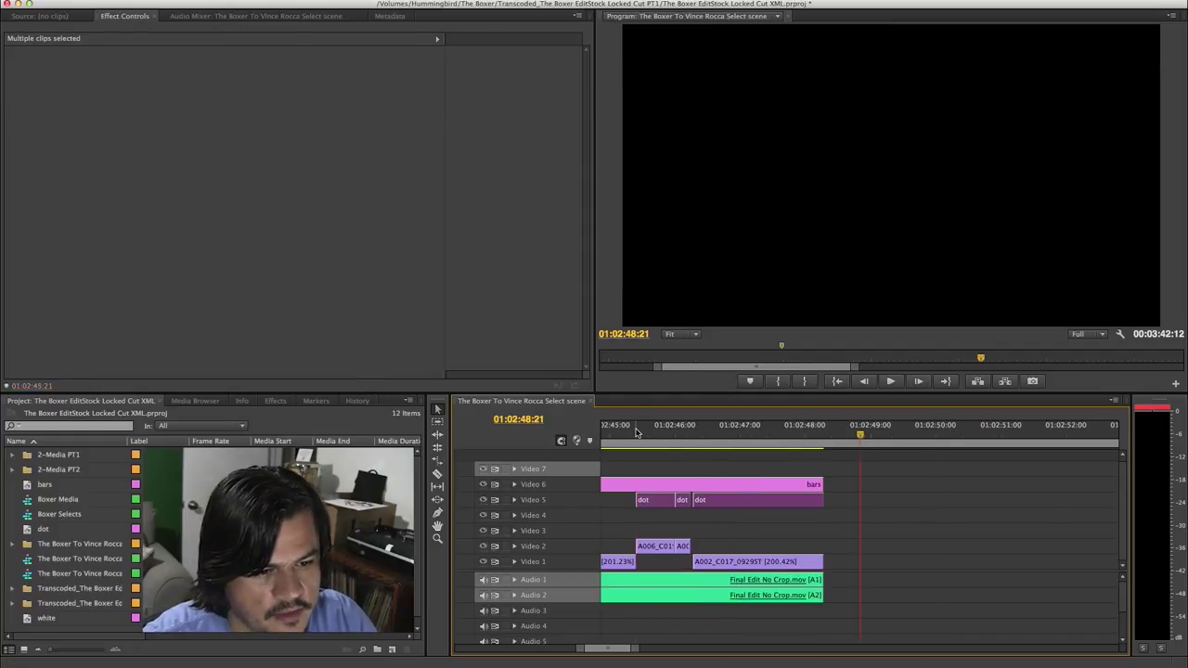
click(648, 433)
mouse_move(649, 432)
mouse_down()
mouse_move(734, 432)
mouse_move(640, 433)
mouse_move(716, 433)
mouse_up()
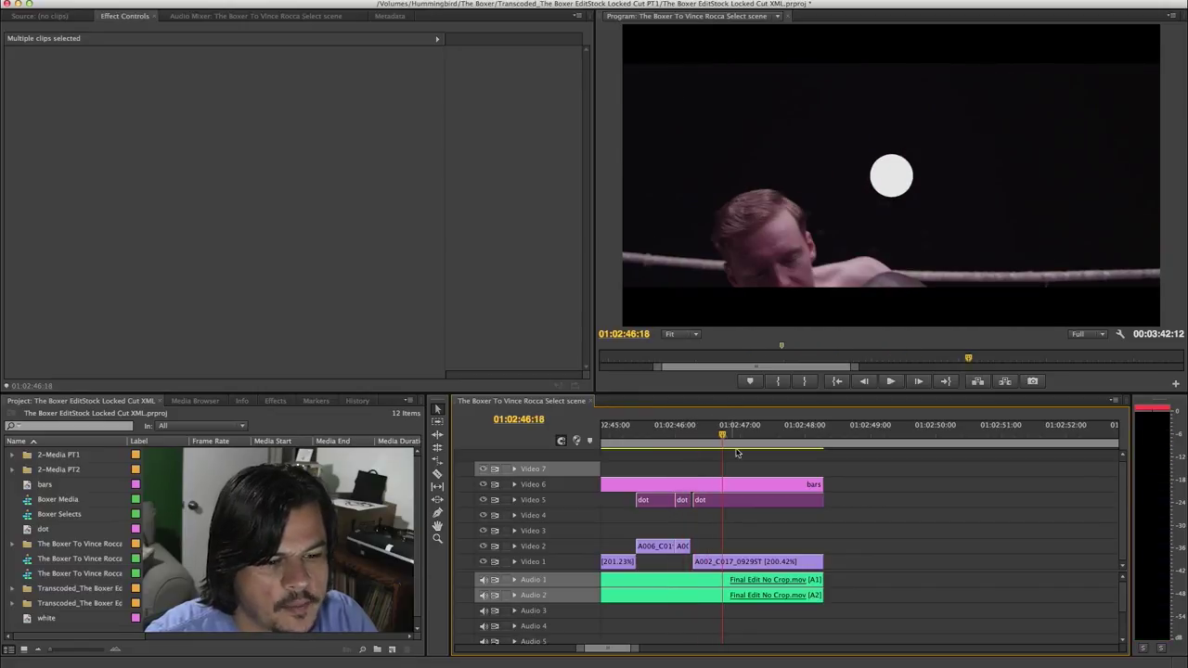
- Disable the dot clips on Video 5 and return to 01:02:42:22 to review
right_click(726, 501)
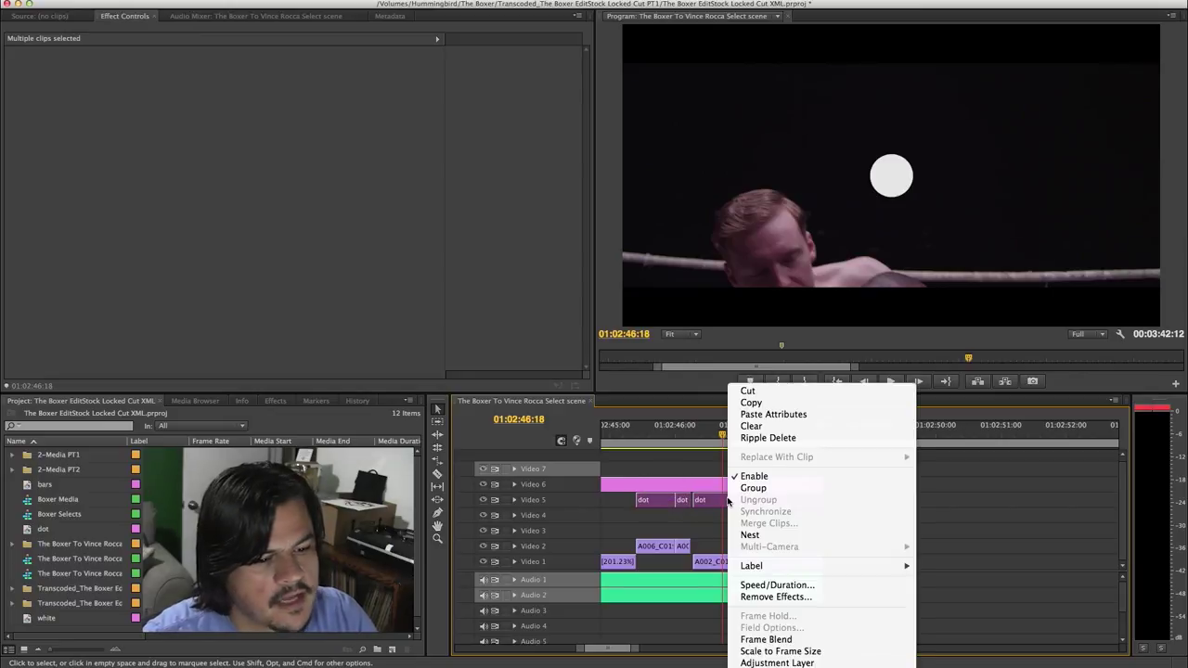
click(748, 477)
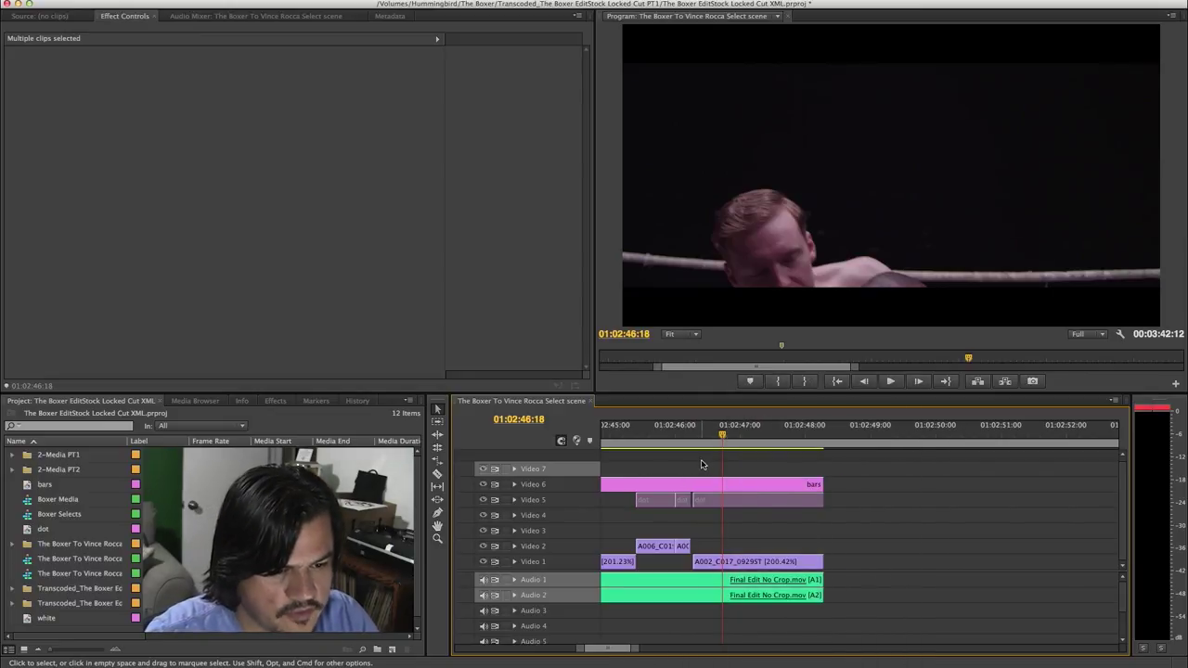
click(666, 434)
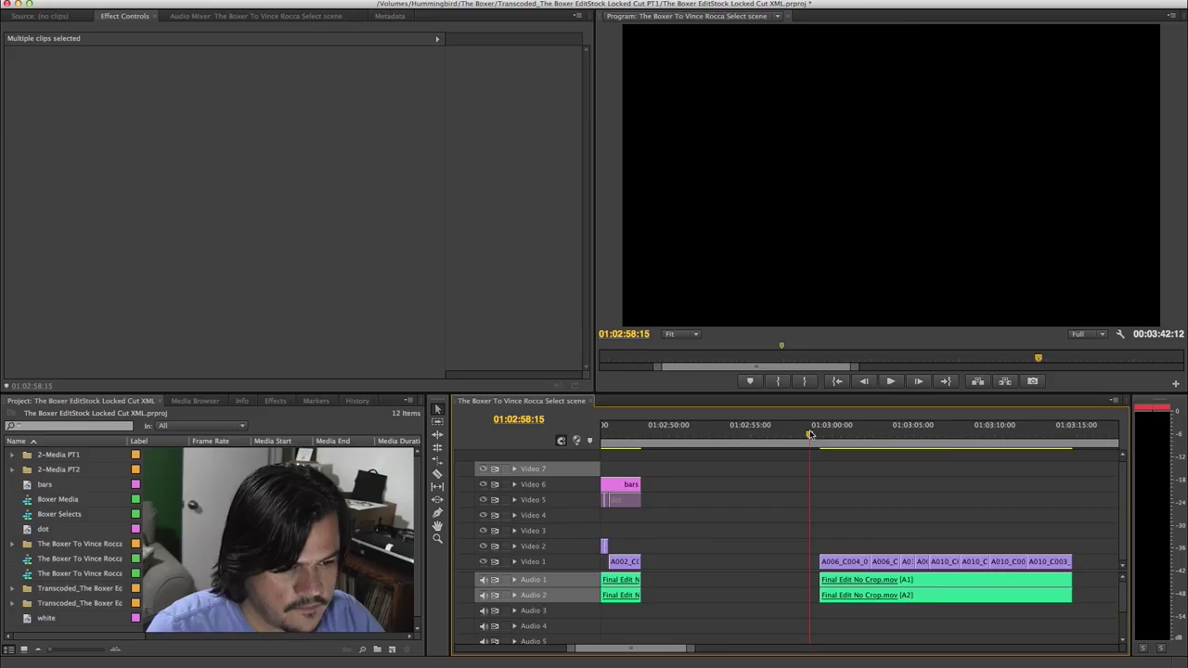
- Zoom the timeline out and play through to the outdoor shot at 01:03:07:04
key(minus)
key(minus)
key(space)
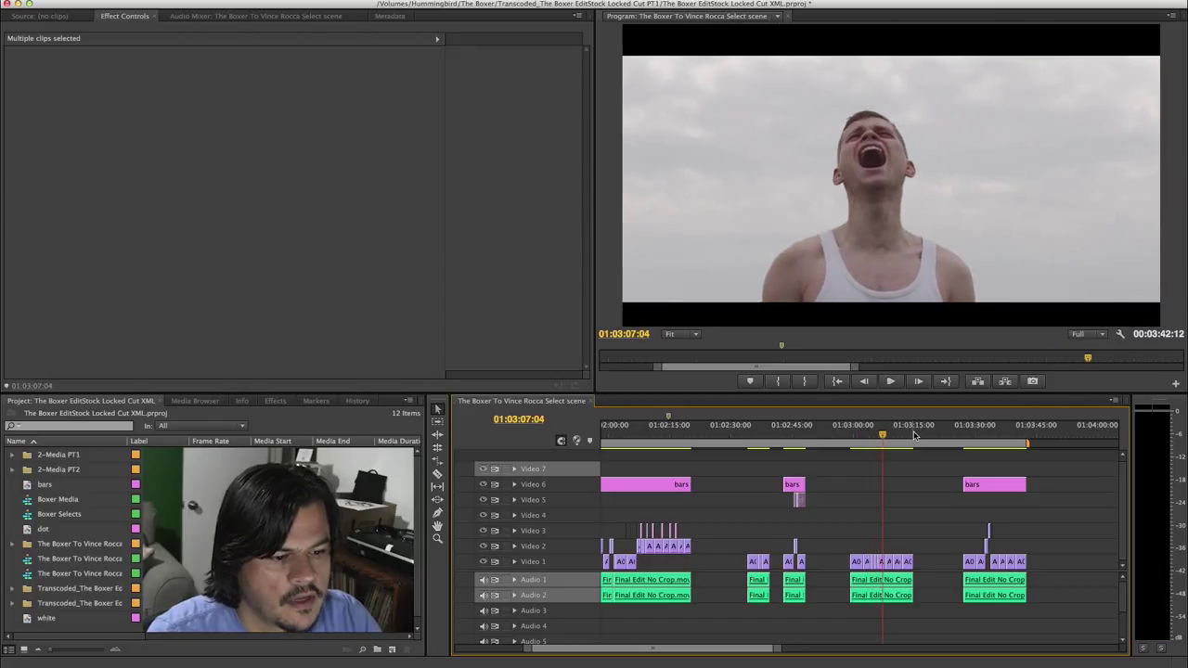
click(874, 434)
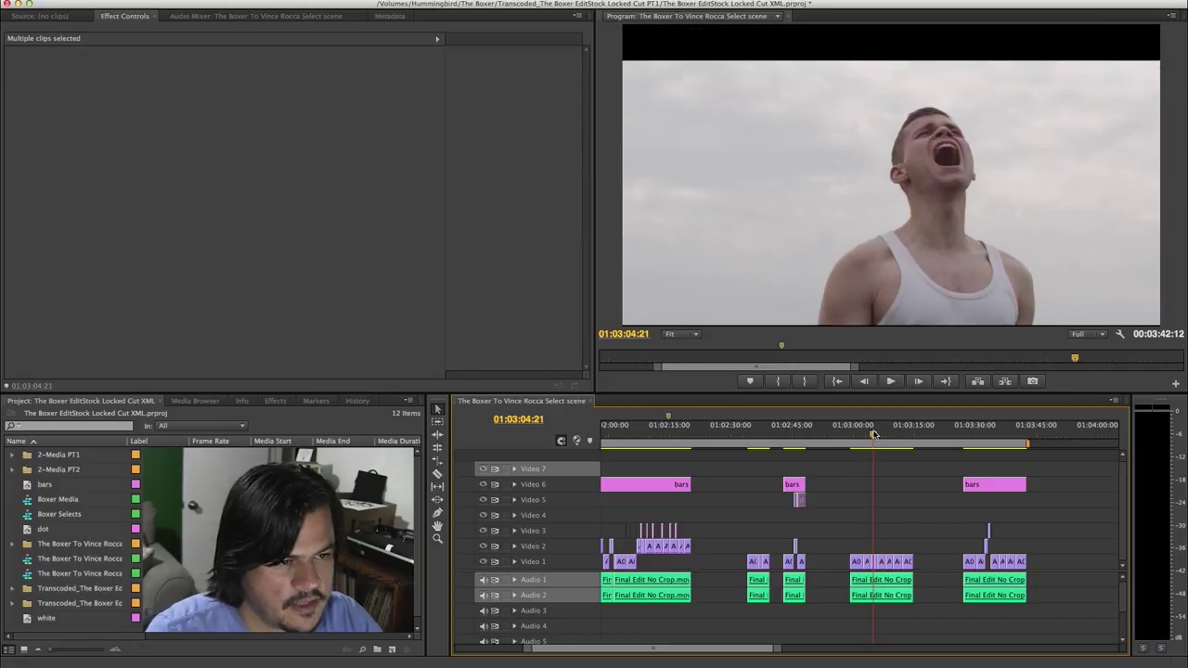
key(space)
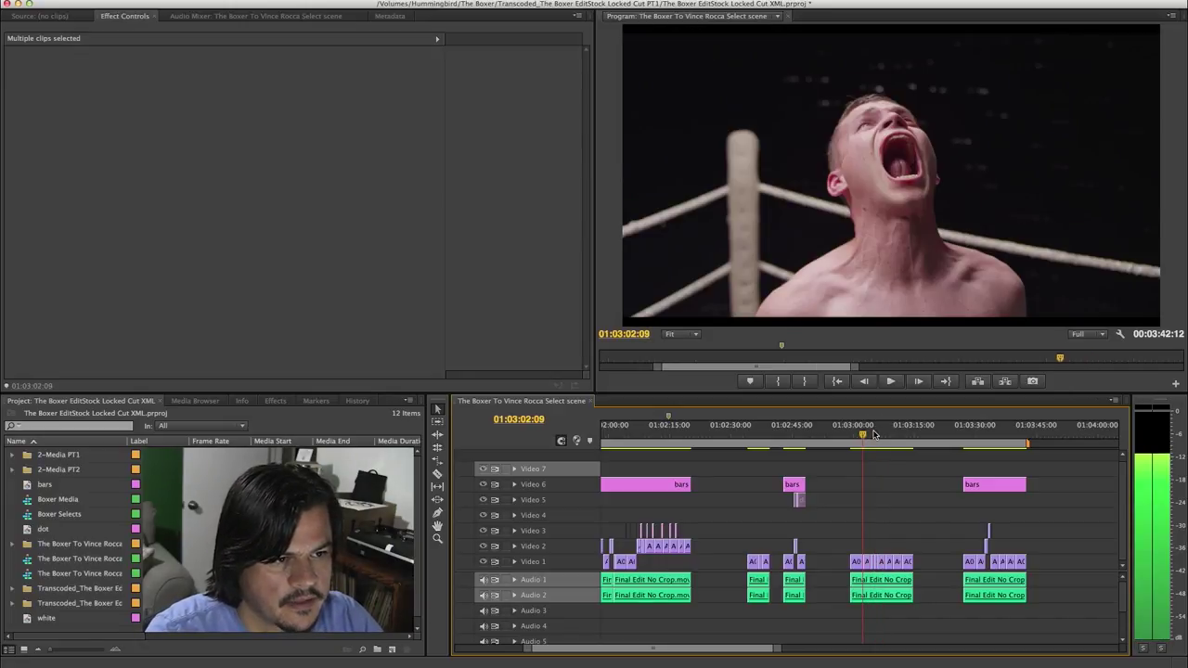
click(875, 434)
key(Left)
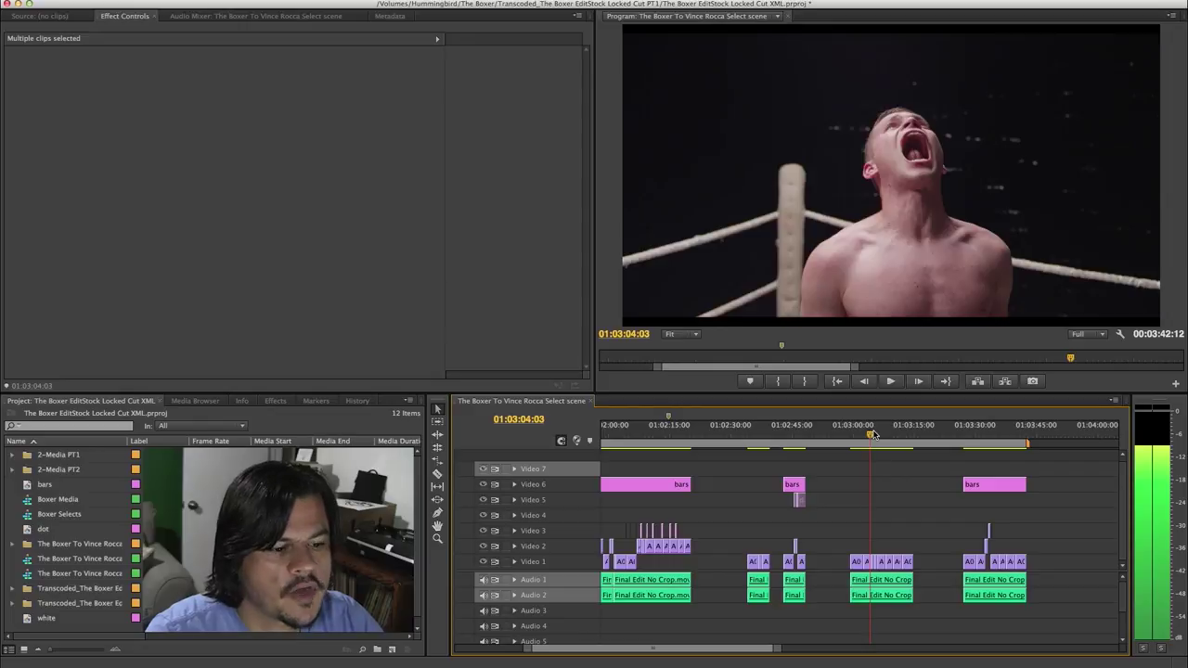
key(equal)
click(875, 433)
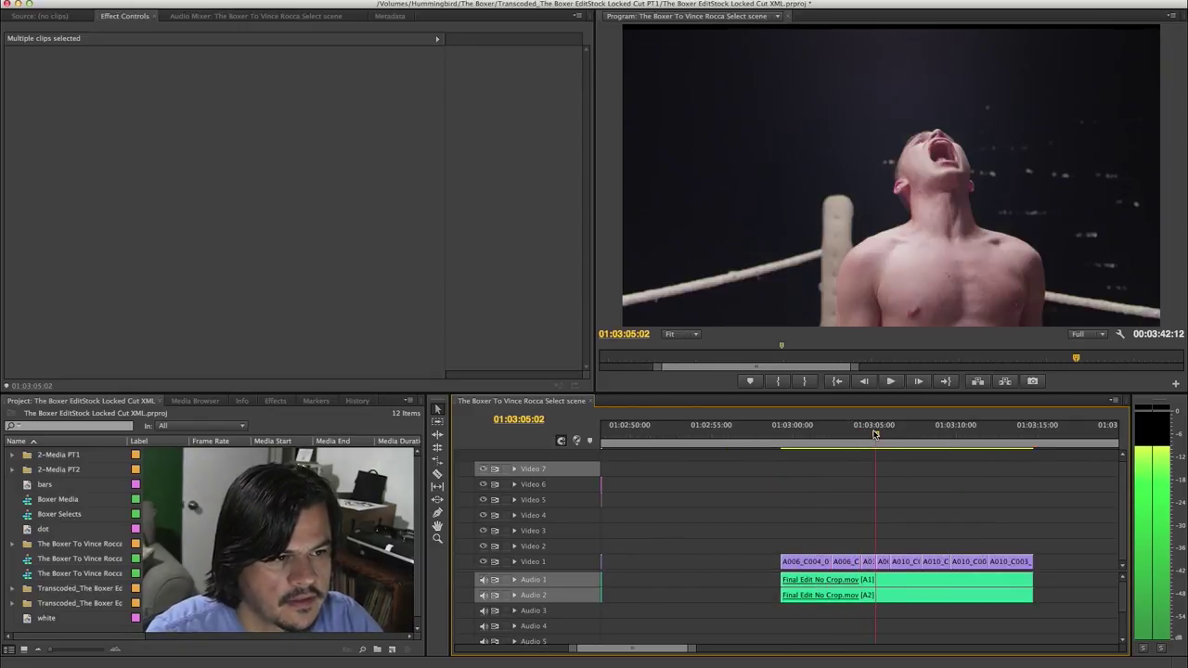
key(Left)
key(Right)
key(Left)
key(Right)
key(Right)
key(Right)
key(Right)
key(Right)
key(Right)
key(Right)
key(Right)
key(Right)
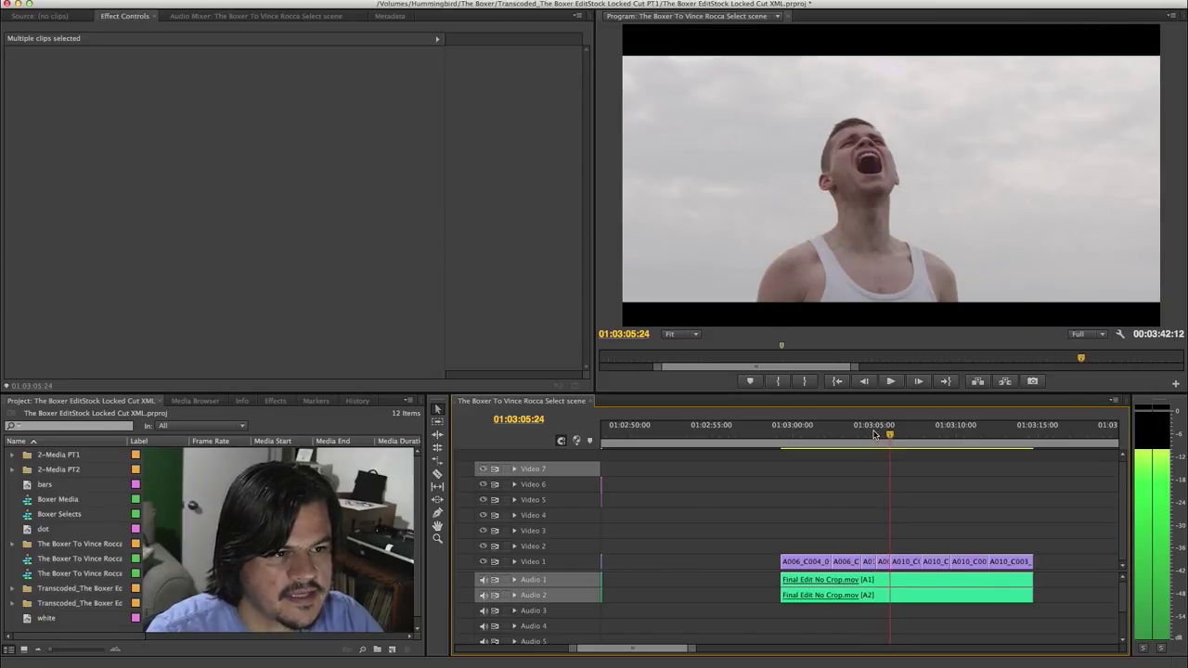
key(Left)
key(Right)
key(Left)
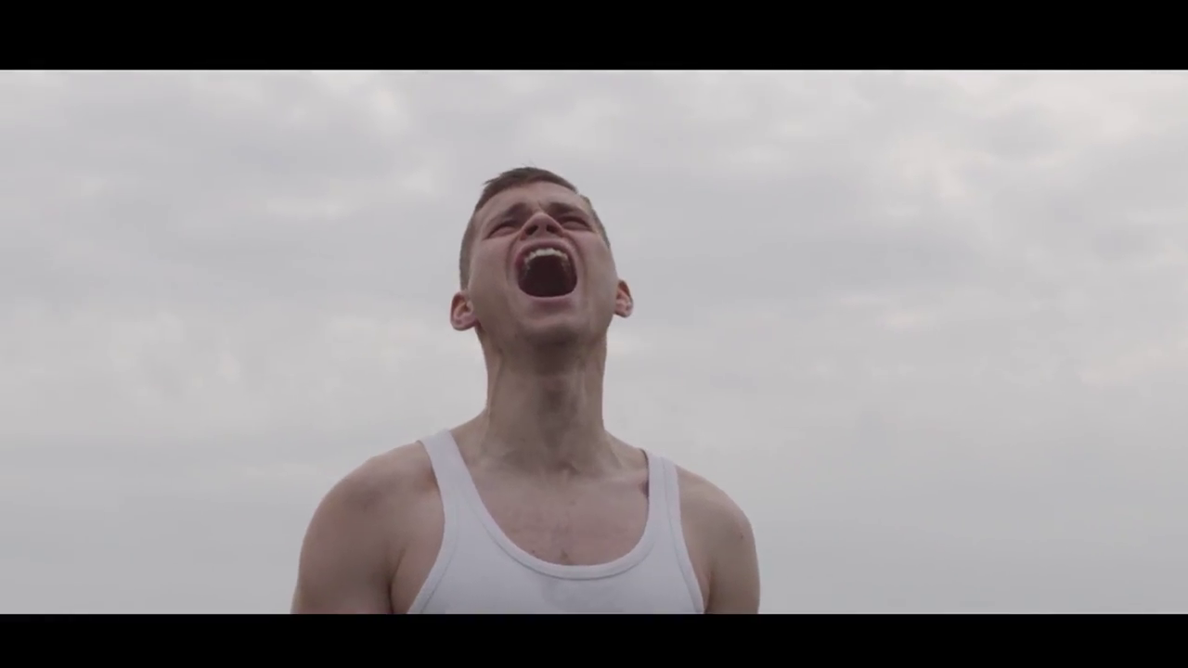
key(minus)
key(minus)
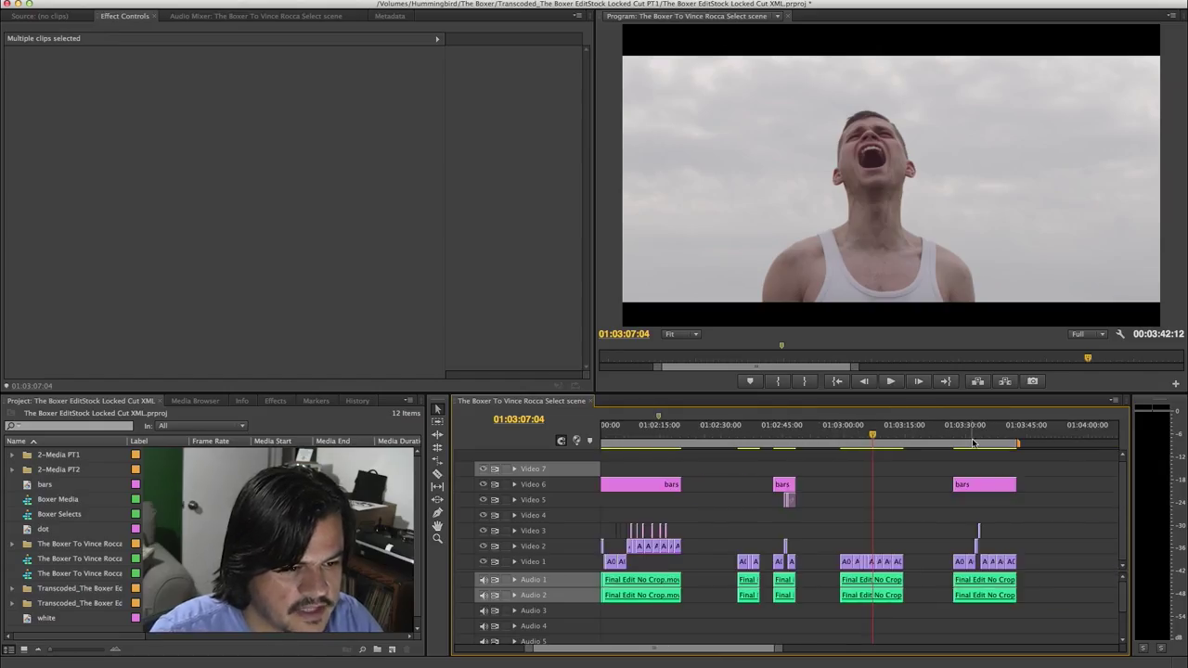
- Zoom in around 01:03:30 and select A006_C004_0929IT, showing Position 862.4, 675.0 and Scale 130.0
click(974, 439)
key(equal)
key(equal)
key(equal)
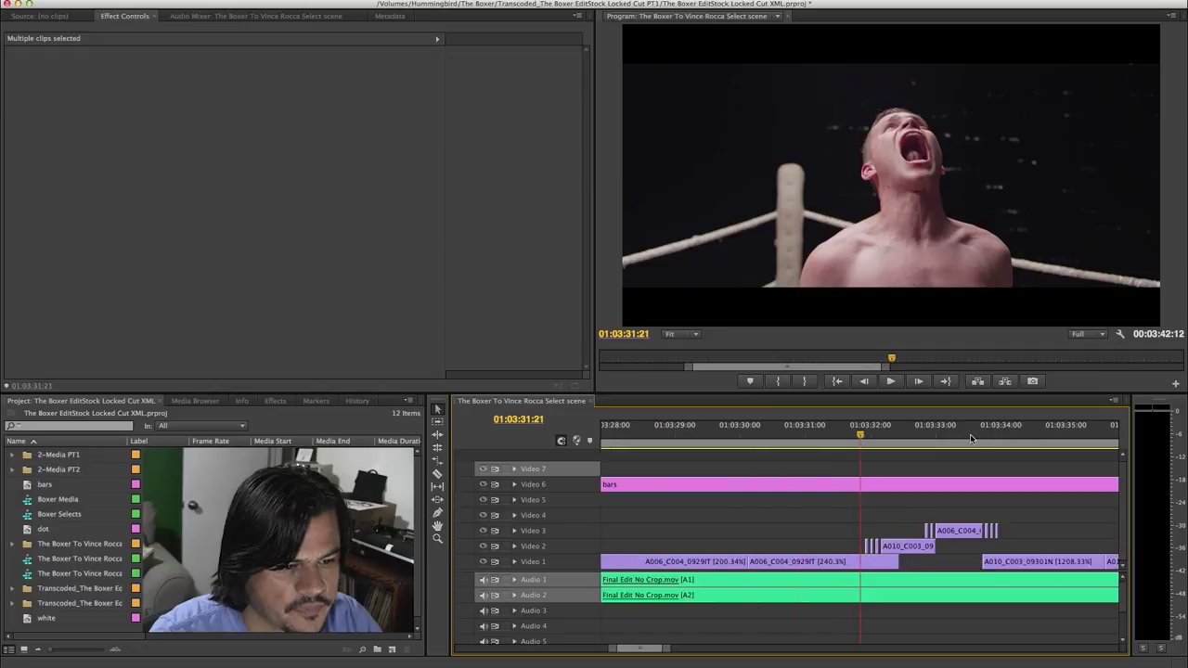
click(737, 427)
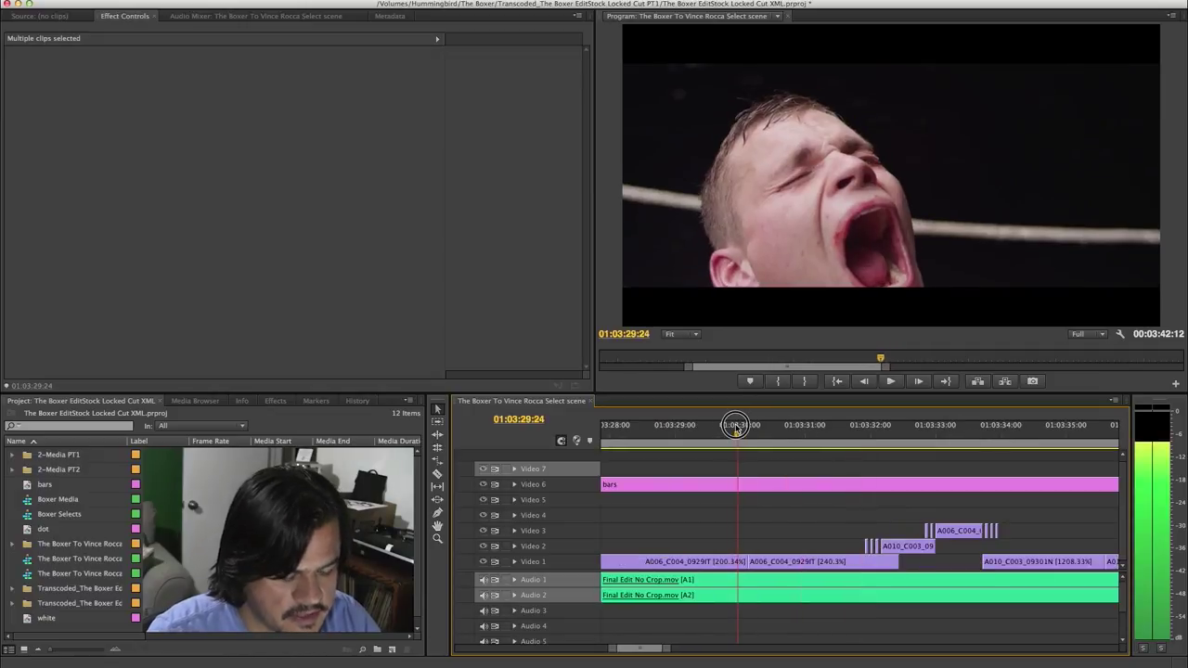
drag(848, 425, 866, 426)
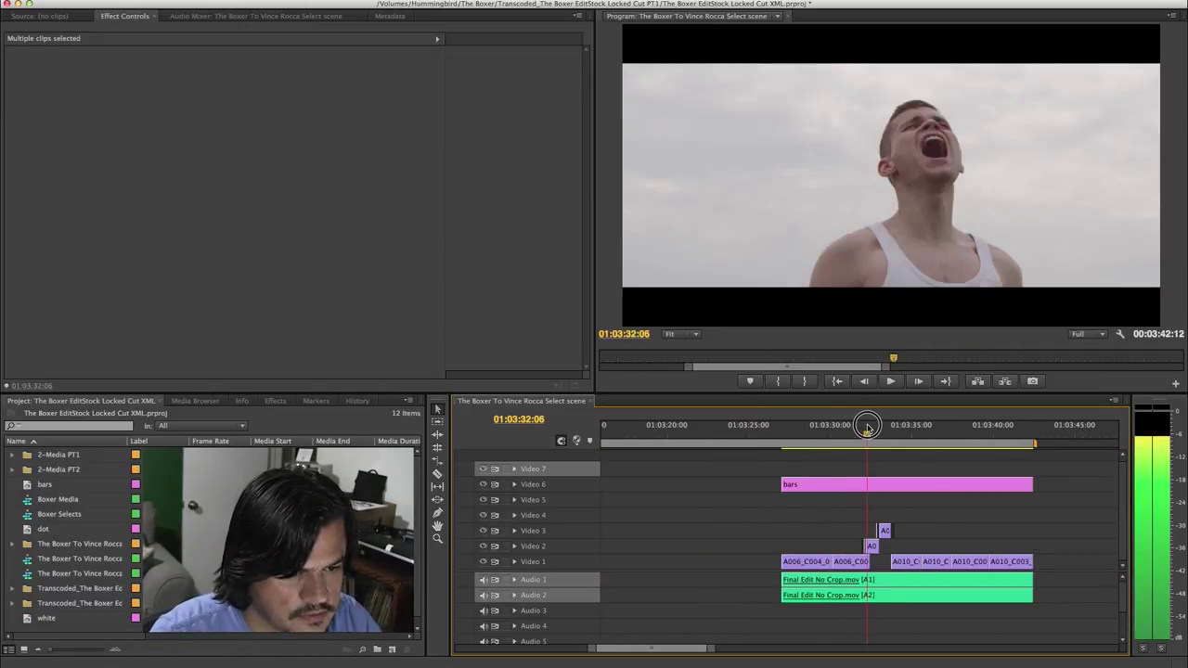
key(equal)
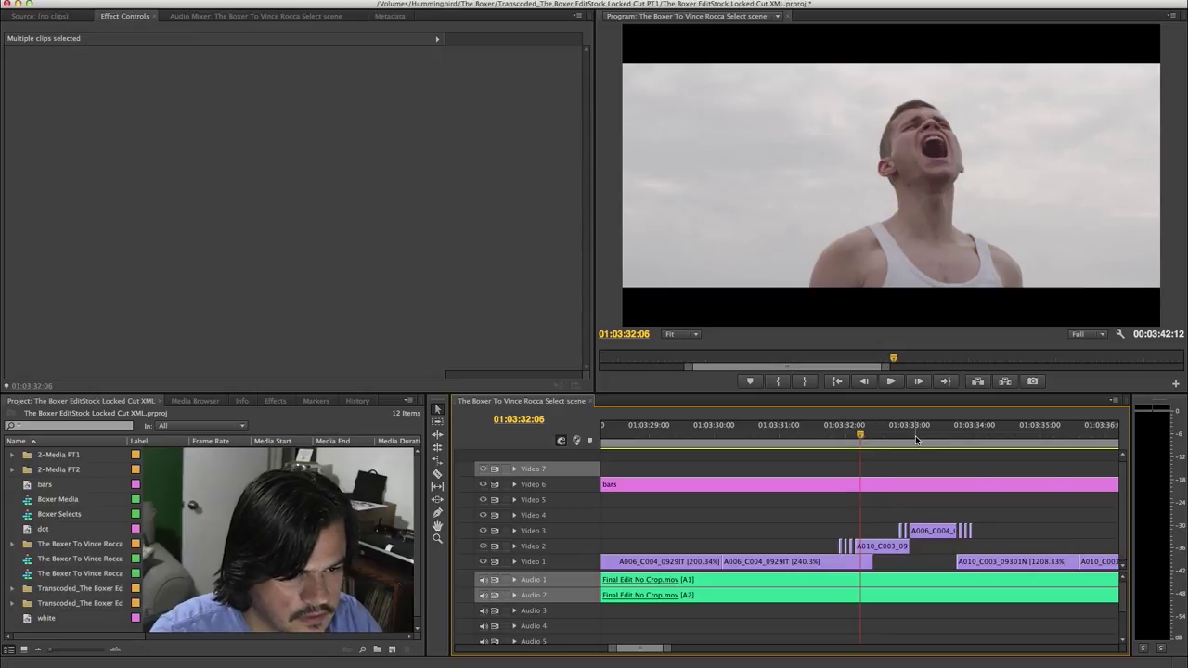
click(989, 439)
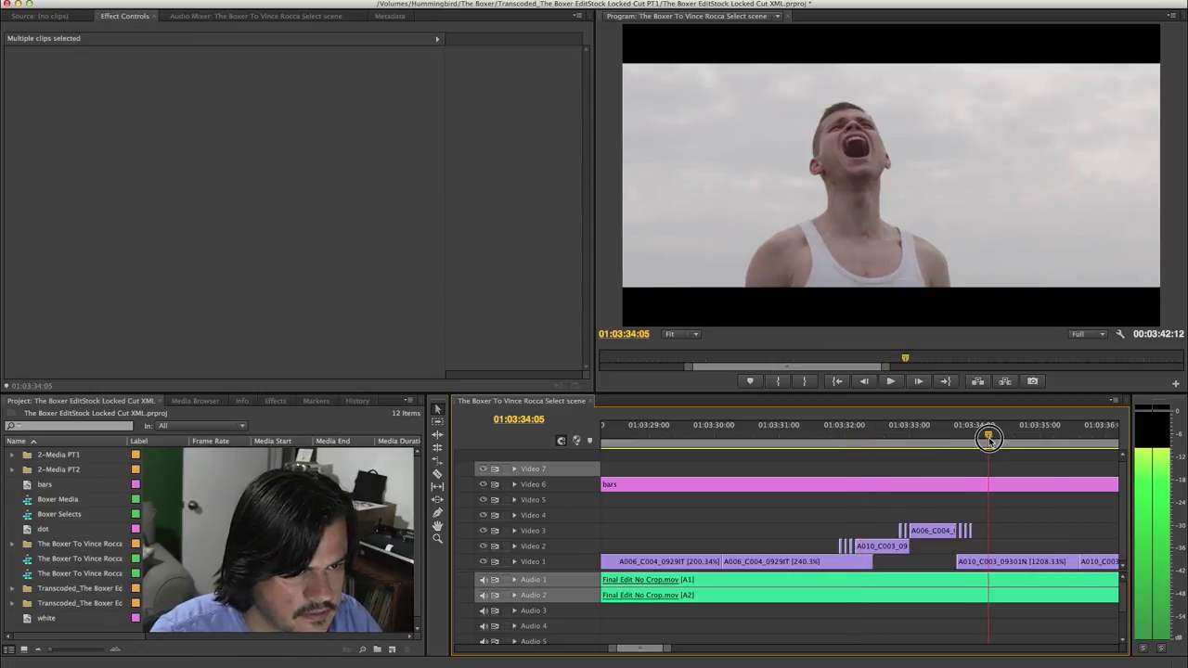
mouse_move(1003, 440)
mouse_down()
mouse_move(915, 438)
mouse_move(929, 440)
mouse_up()
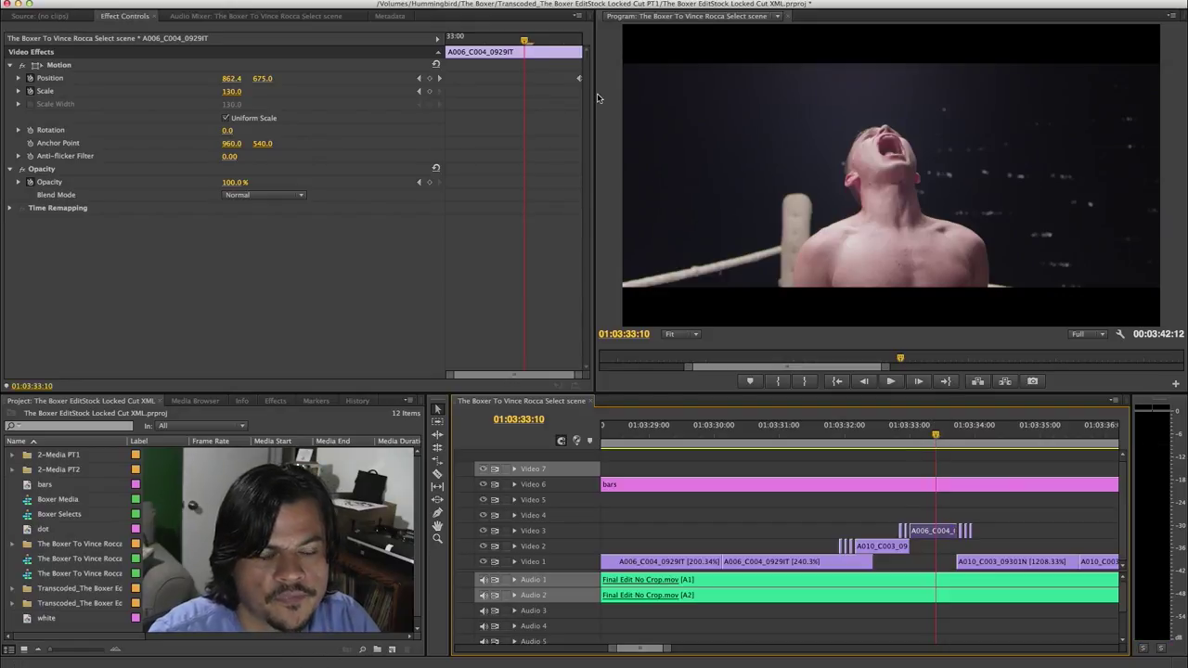
- Scrub A006_C004_0929IT's Position keyframes from 976.6 to 942.4 around 01:03:33, then deselect it
drag(523, 47, 397, 37)
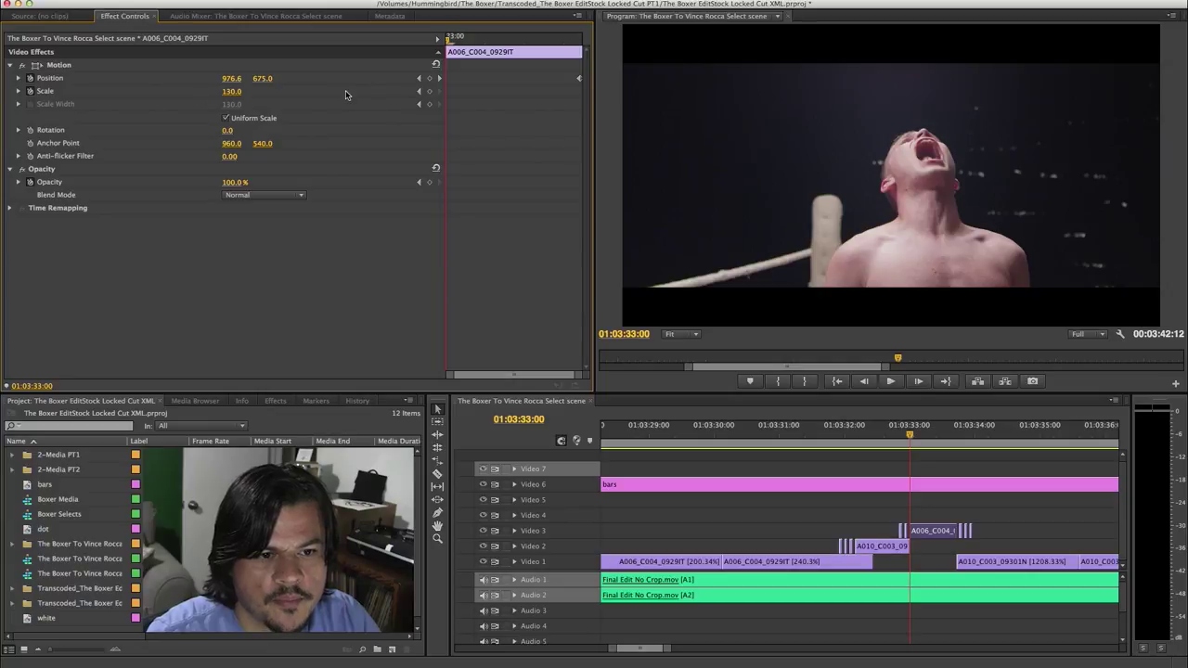
mouse_move(452, 42)
mouse_down()
mouse_move(438, 45)
mouse_move(625, 52)
mouse_move(441, 50)
mouse_move(468, 49)
mouse_up()
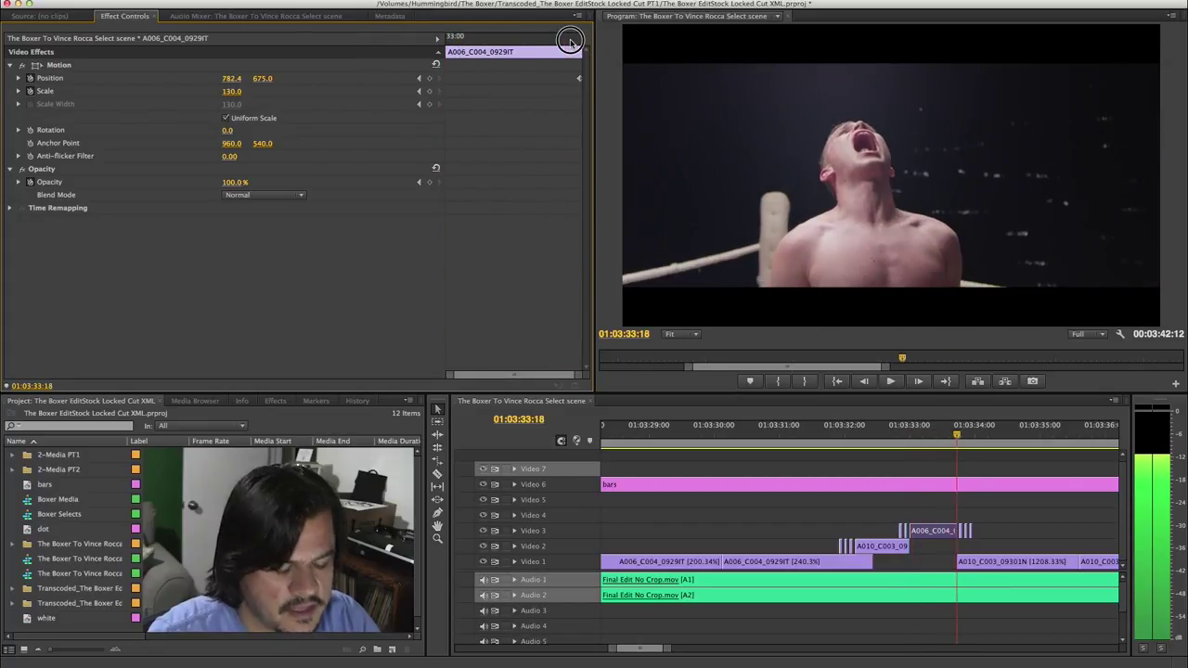
click(924, 457)
- Zoom the timeline out and move back to the bloodied boxer close-up at 01:03:27:00
drag(848, 441, 816, 439)
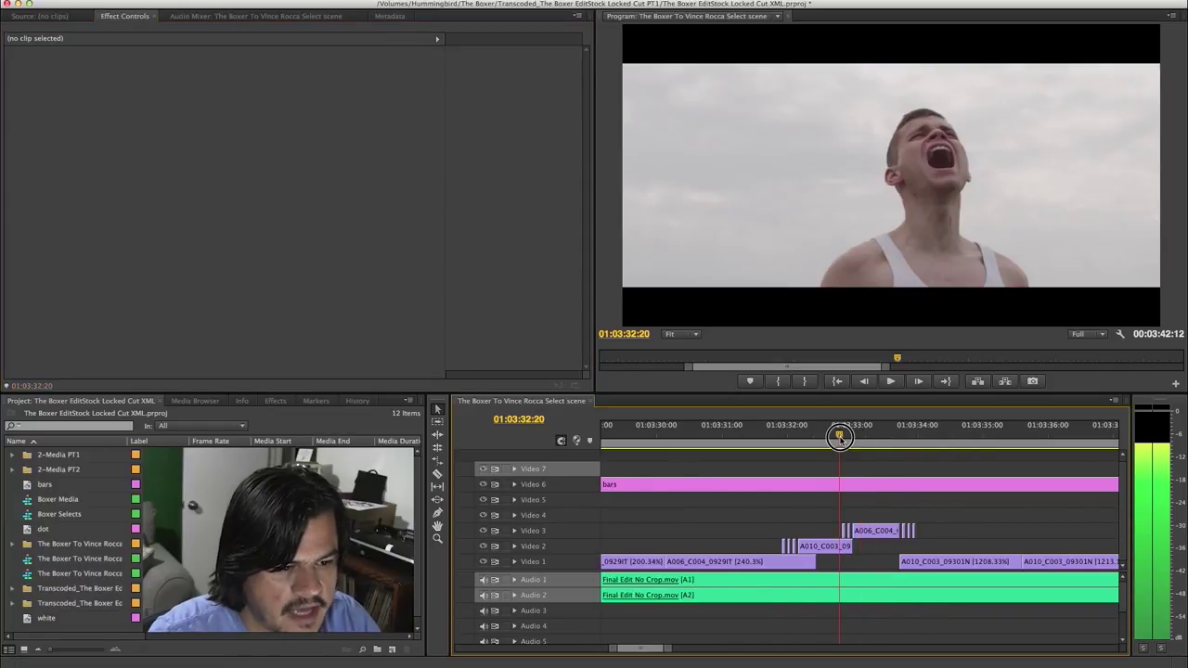
key(minus)
key(minus)
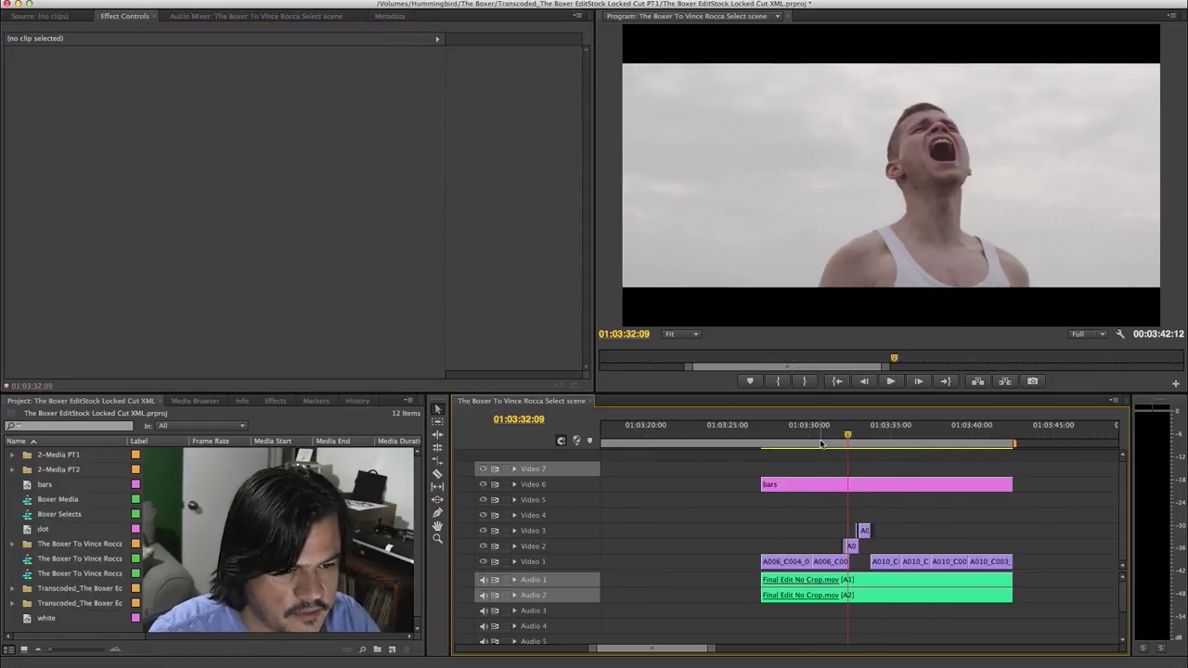
click(760, 436)
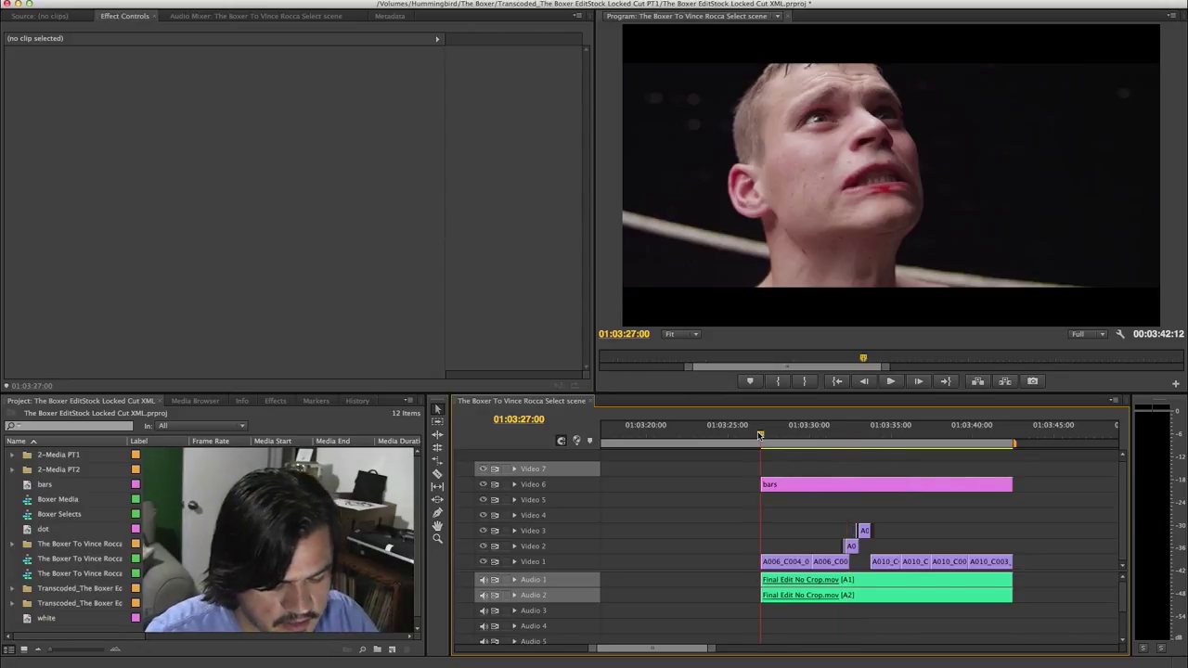